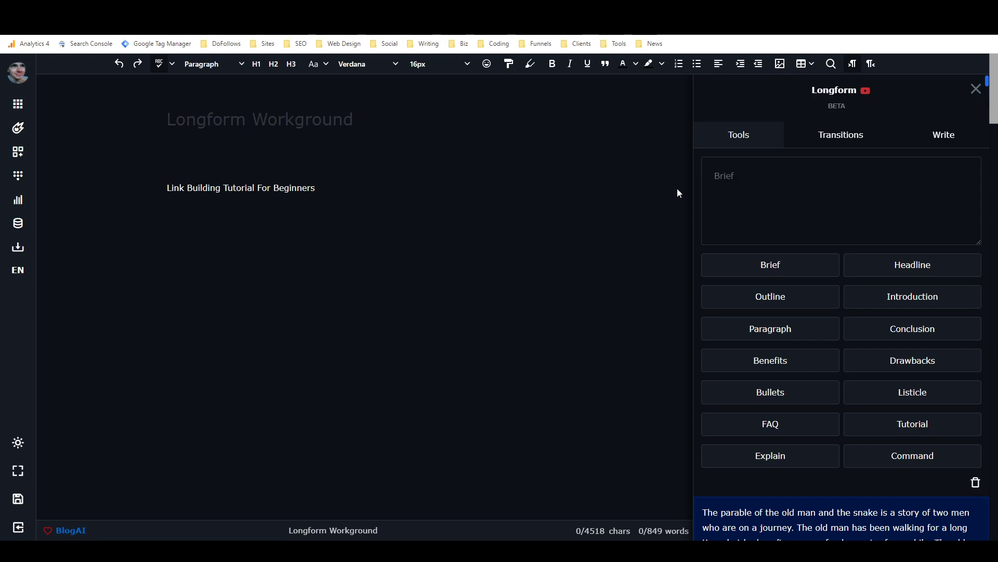
click(21, 133)
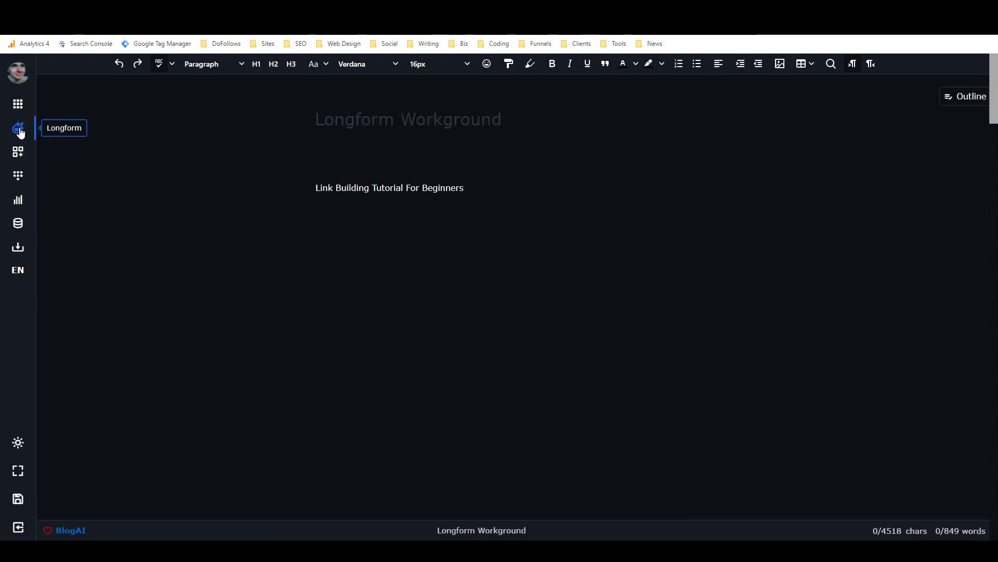
click(21, 134)
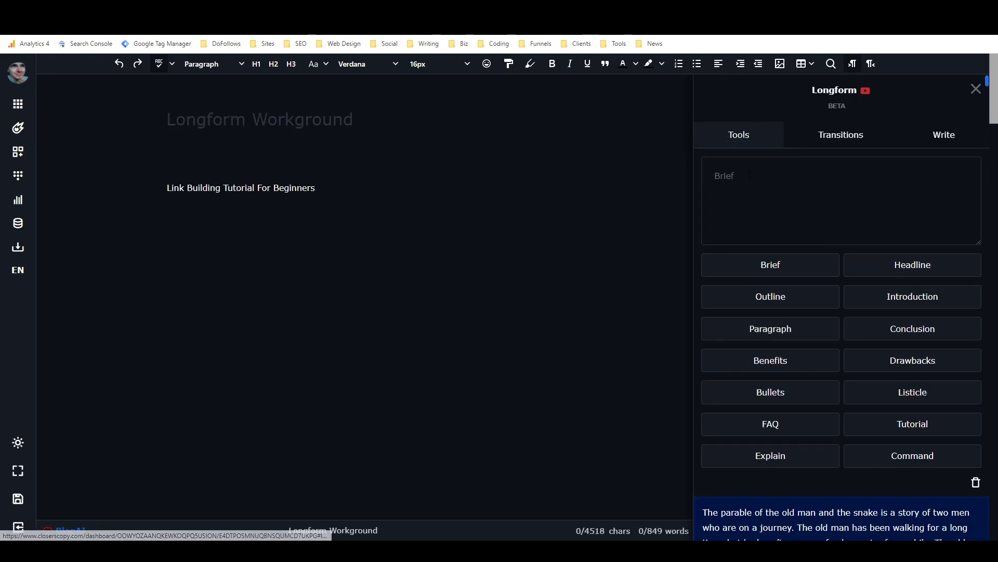
click(836, 135)
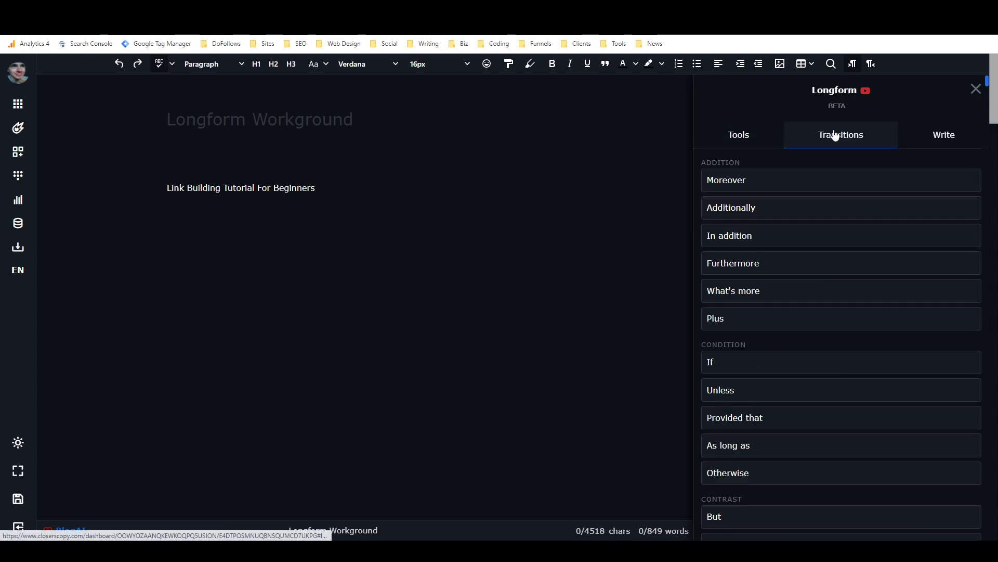
click(933, 144)
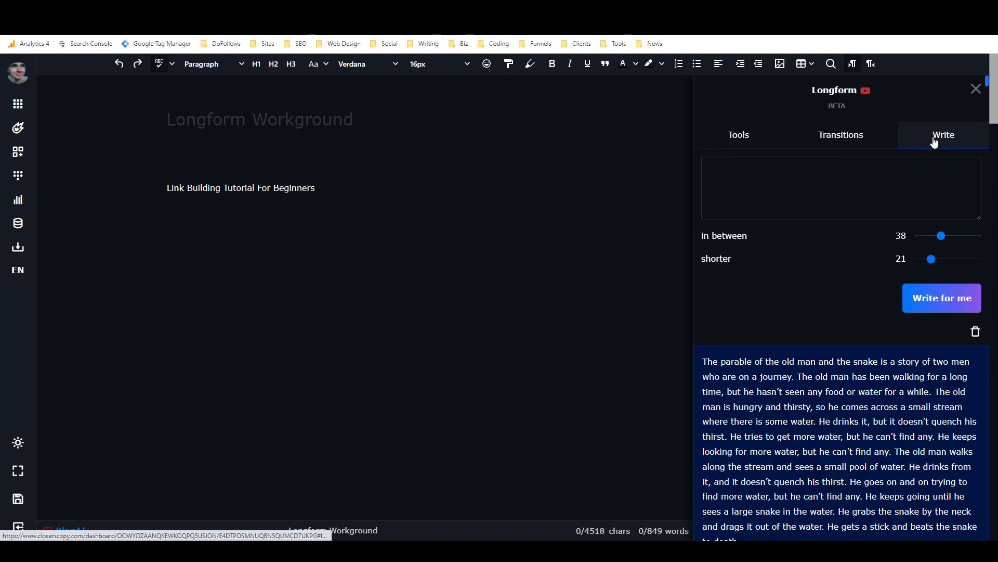
click(840, 135)
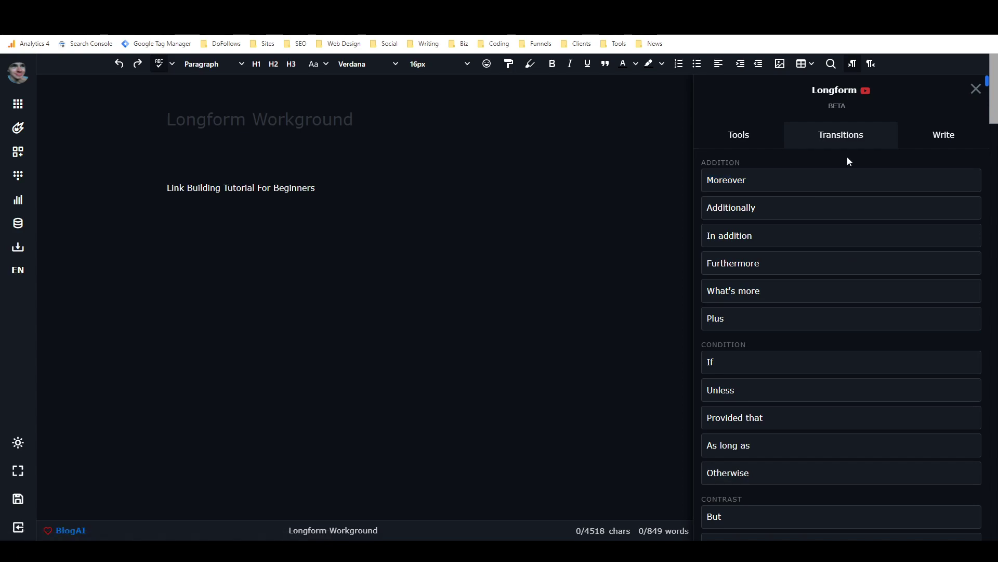
Step: Enter the Write prompt "write a blog post teaching the best link building techniques and strategies for beginners."
click(933, 135)
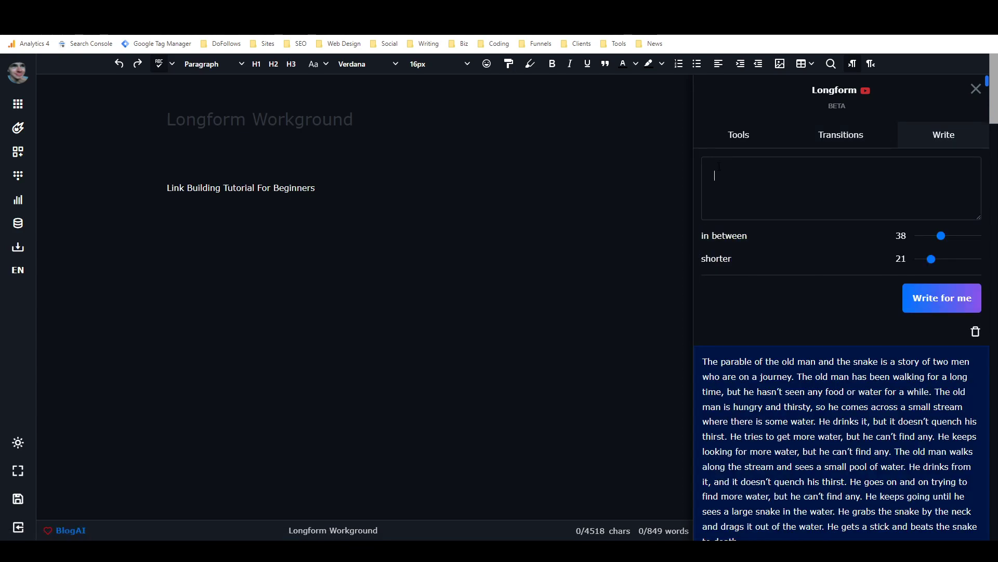
text(write a blog post teaching the best link building techniques and s)
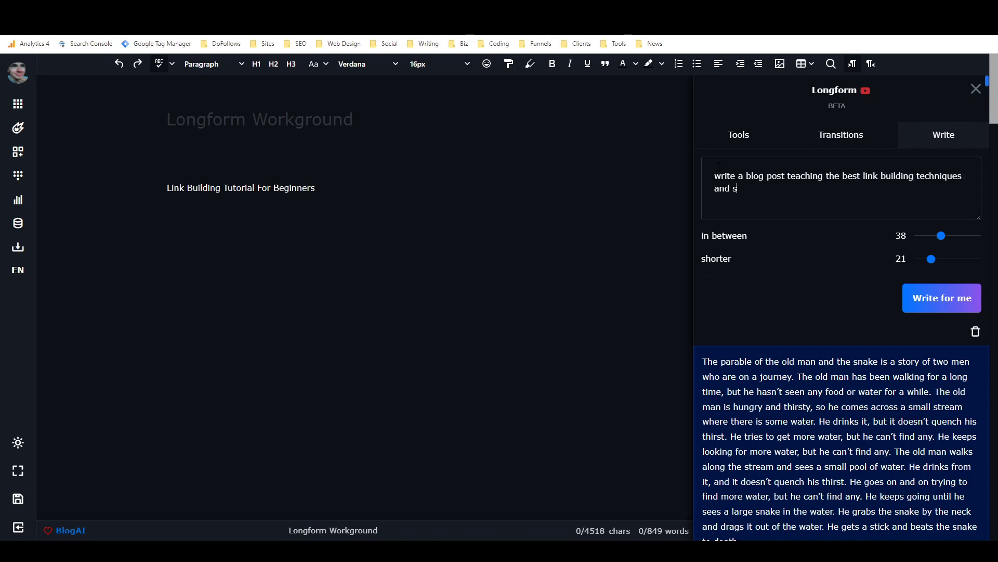
text(trategies for beginners.)
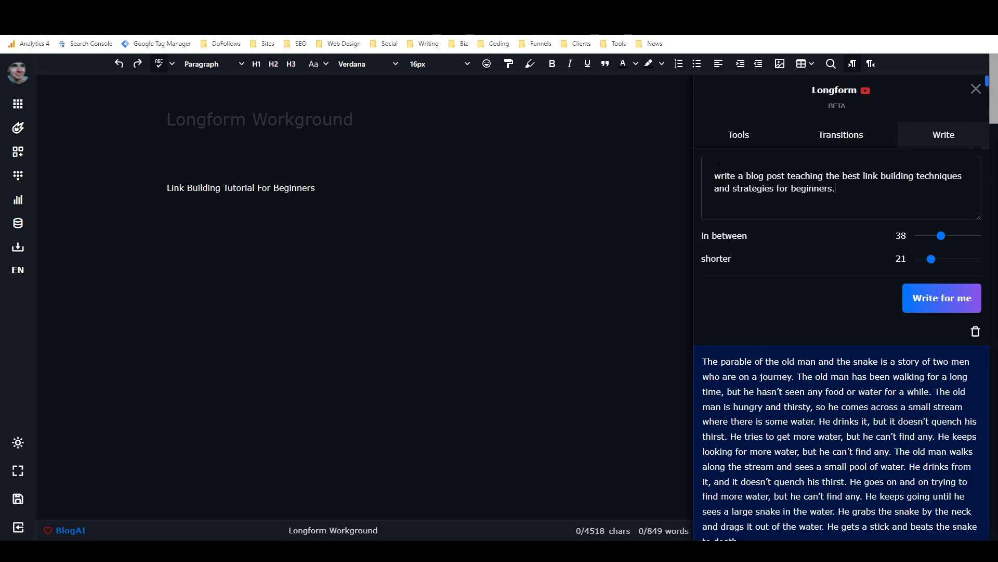
drag(852, 187, 691, 165)
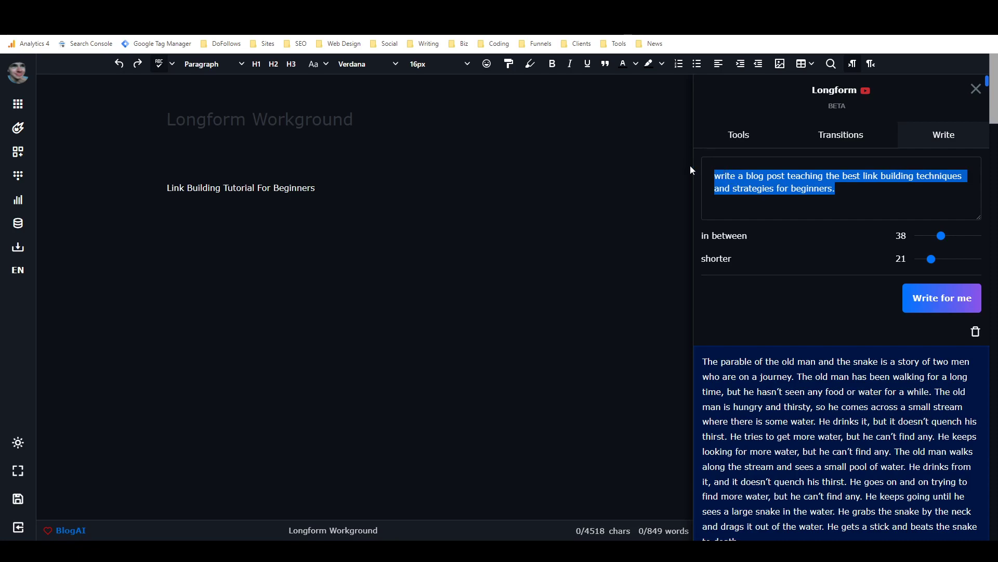
click(829, 195)
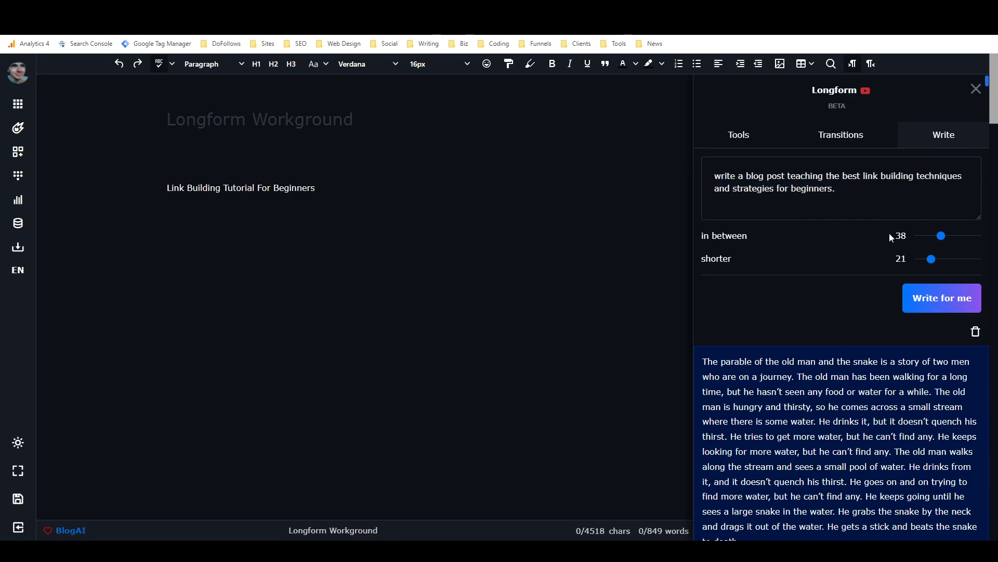
Step: Set the shorter/longer length value to 19, generate text from the Write prompt, and review the suggestions
drag(942, 236, 931, 261)
click(943, 297)
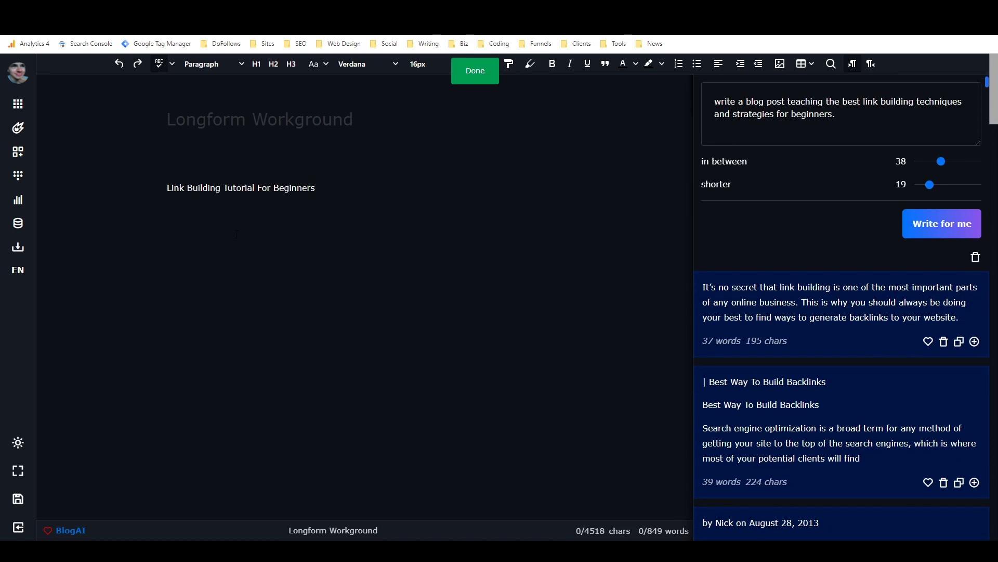
scroll(738, 225, up, 2)
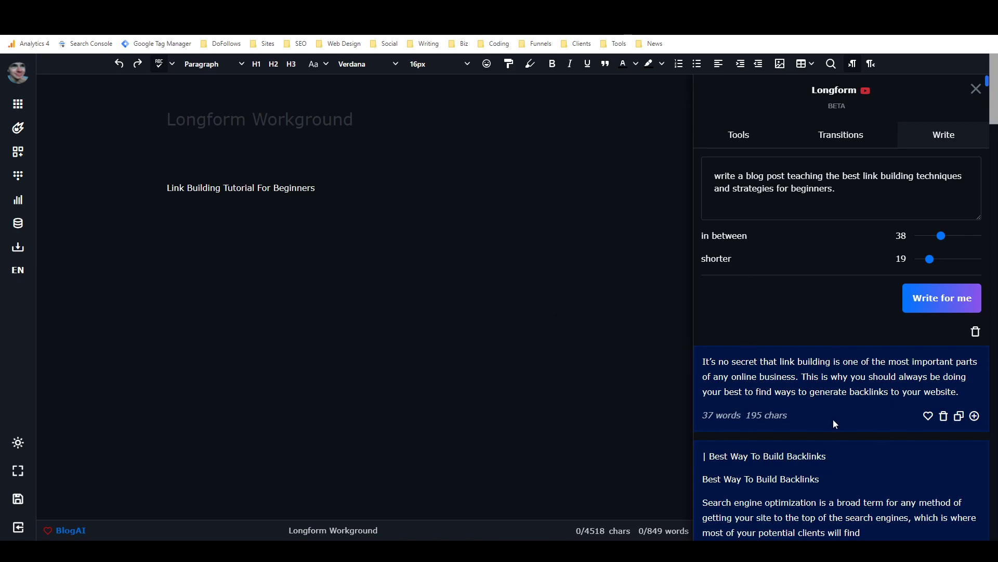
scroll(832, 422, down, 3)
scroll(821, 416, down, 4)
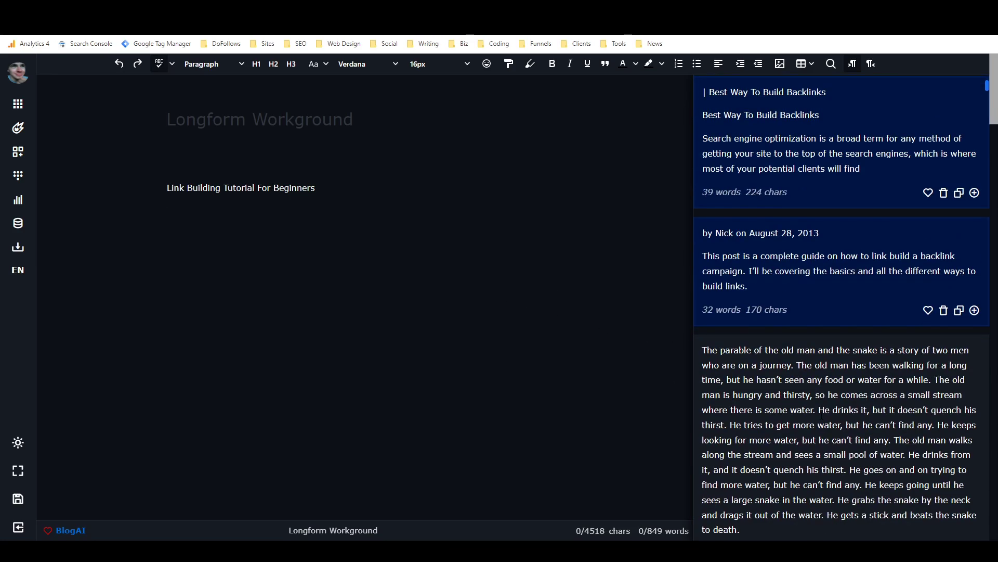
scroll(822, 416, up, 7)
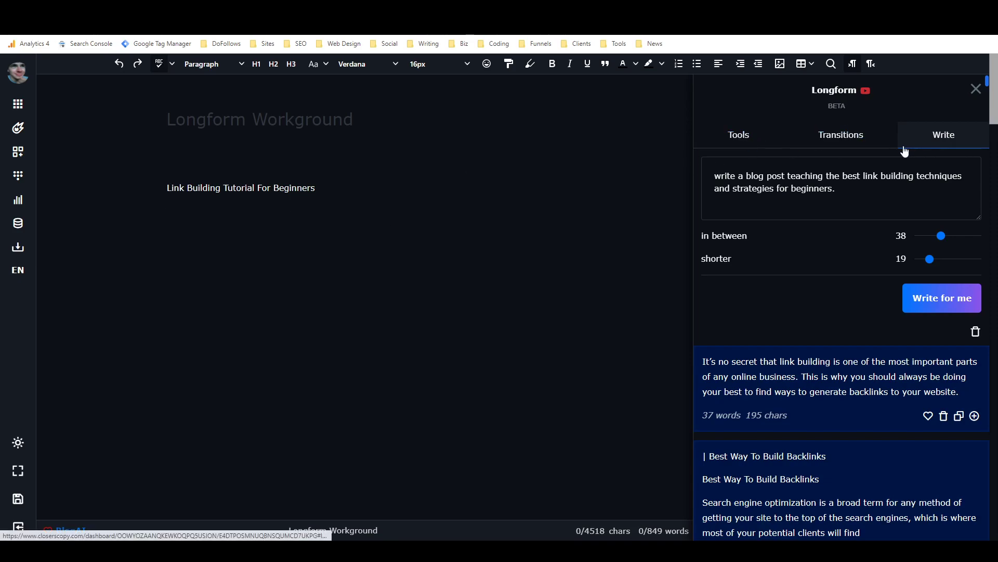
Step: Insert the generated paragraph beginning "It's no secret that link building" below the title line of the document
click(857, 138)
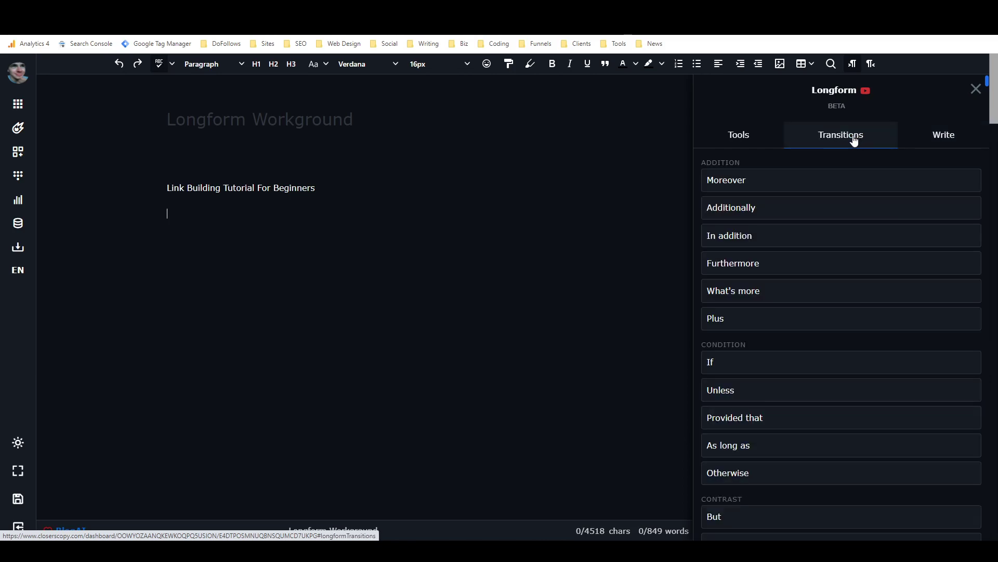
click(916, 138)
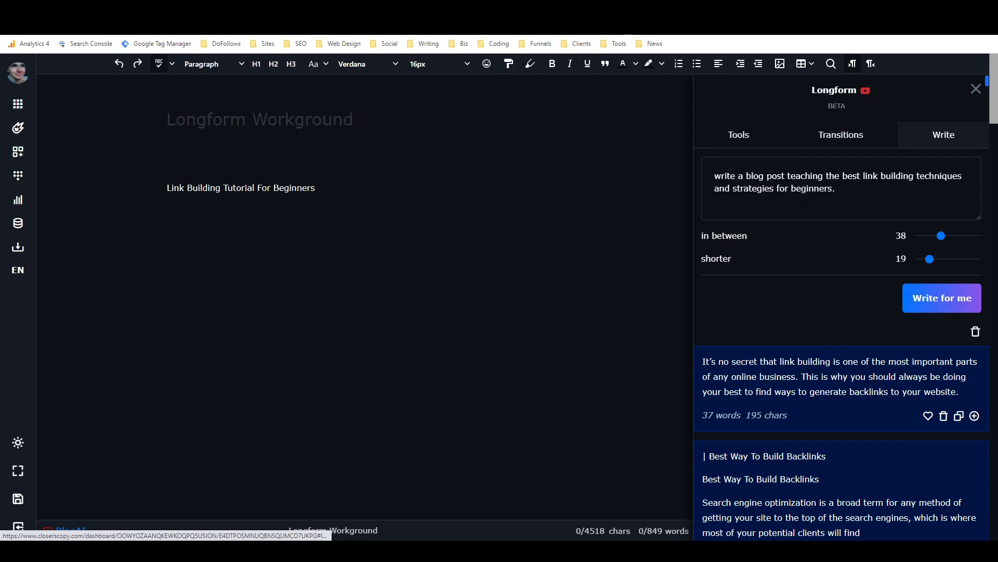
click(841, 138)
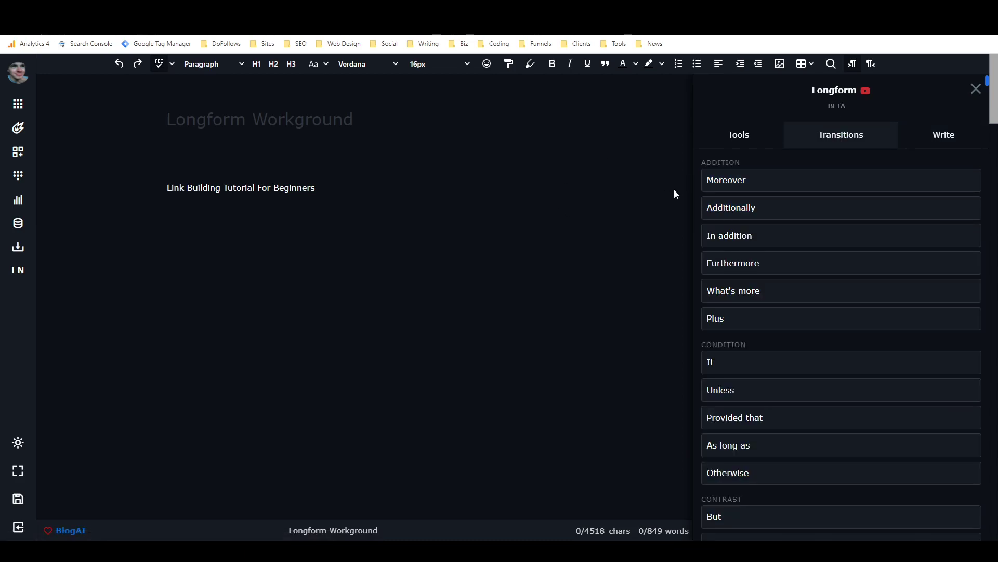
click(927, 125)
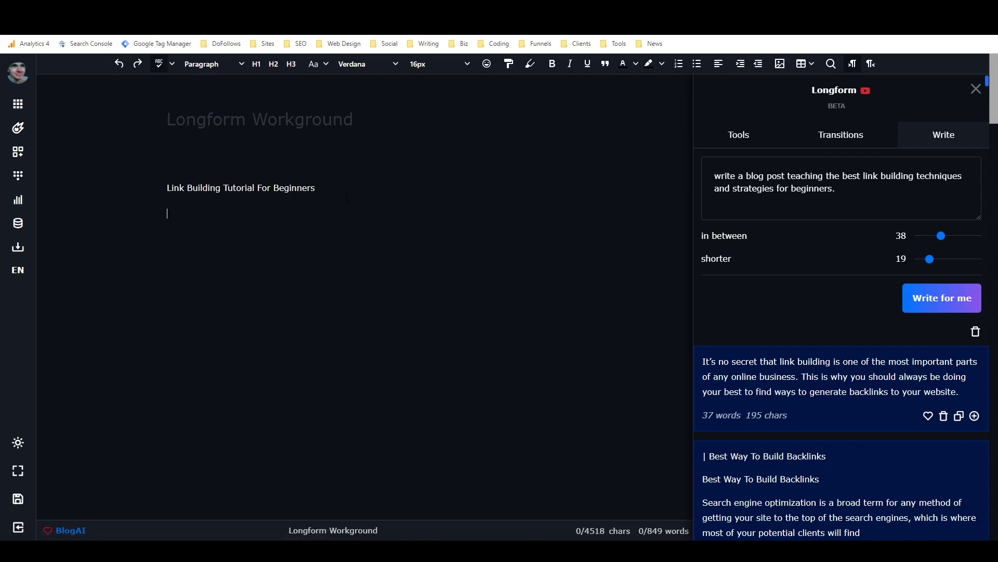
click(974, 416)
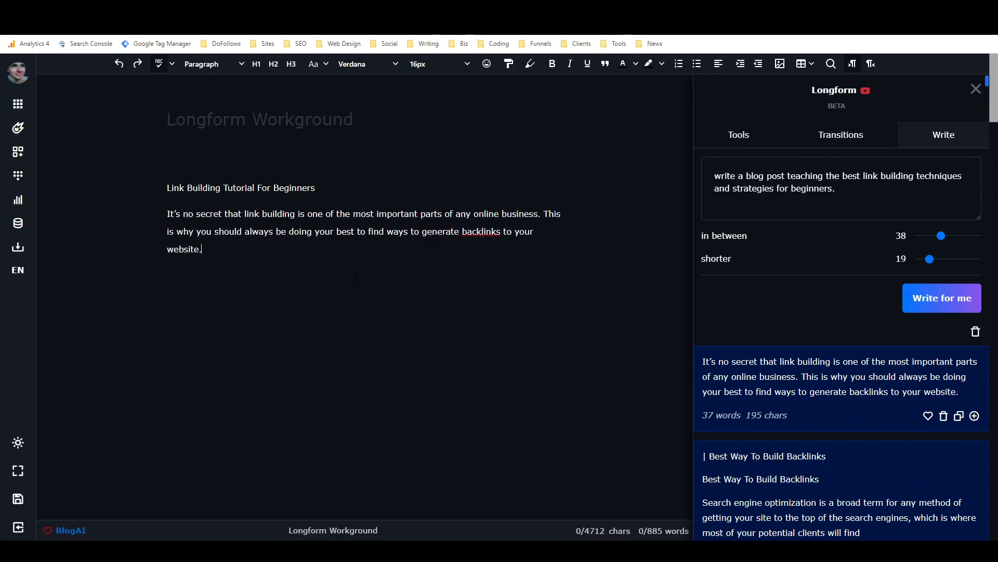
Step: Generate continuations with the Furthermore transition and insert the suggestion about focusing on quality over quantity after the first paragraph
click(827, 147)
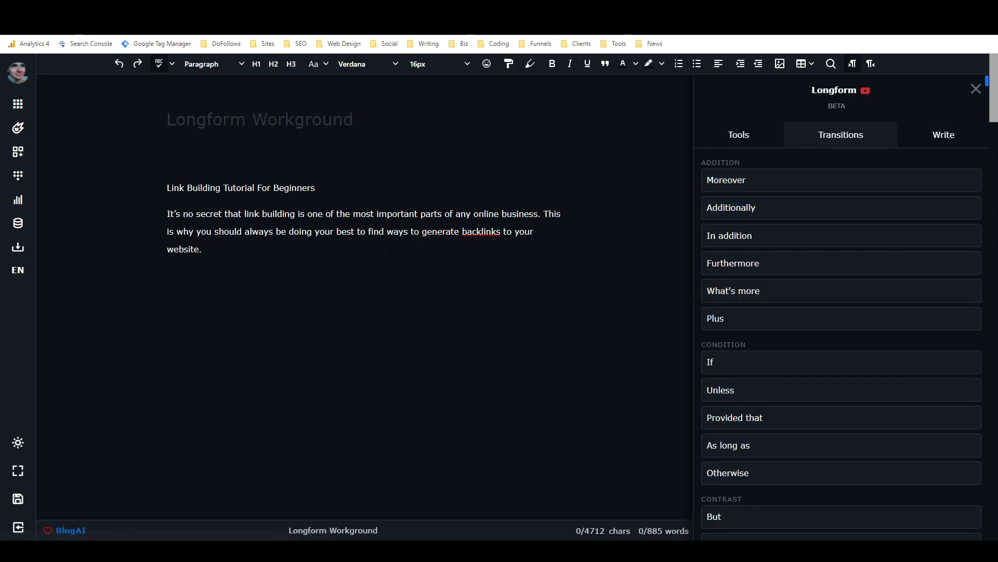
click(972, 272)
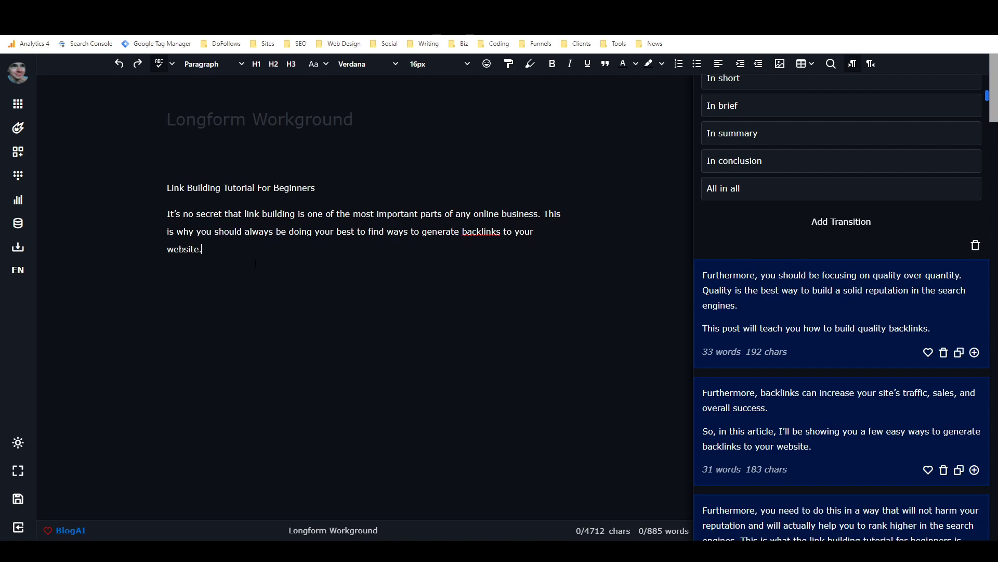
click(974, 352)
click(261, 274)
key(BackSpace)
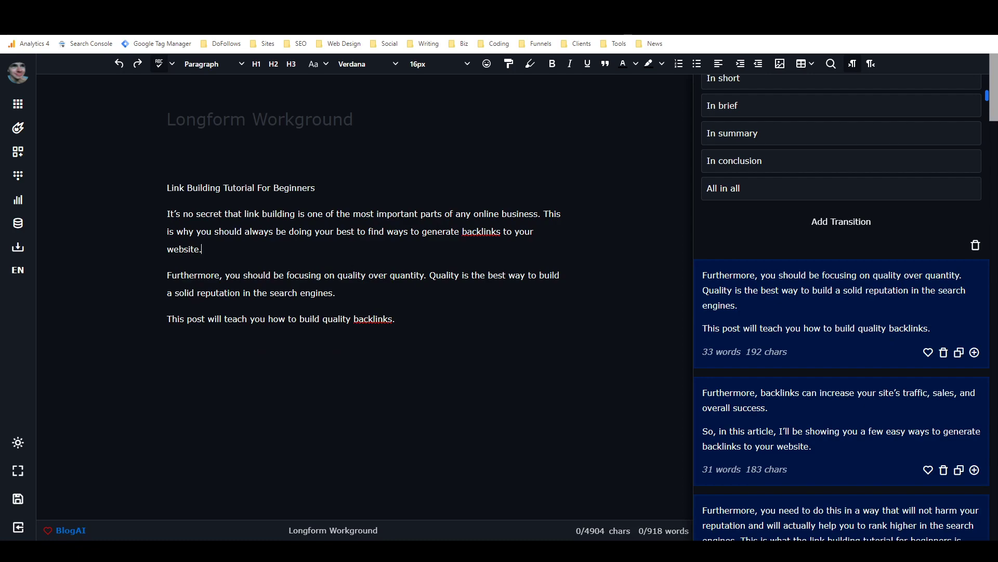
Step: Bring up the Longform writing tools in place of the transitions list
scroll(776, 234, up, 20)
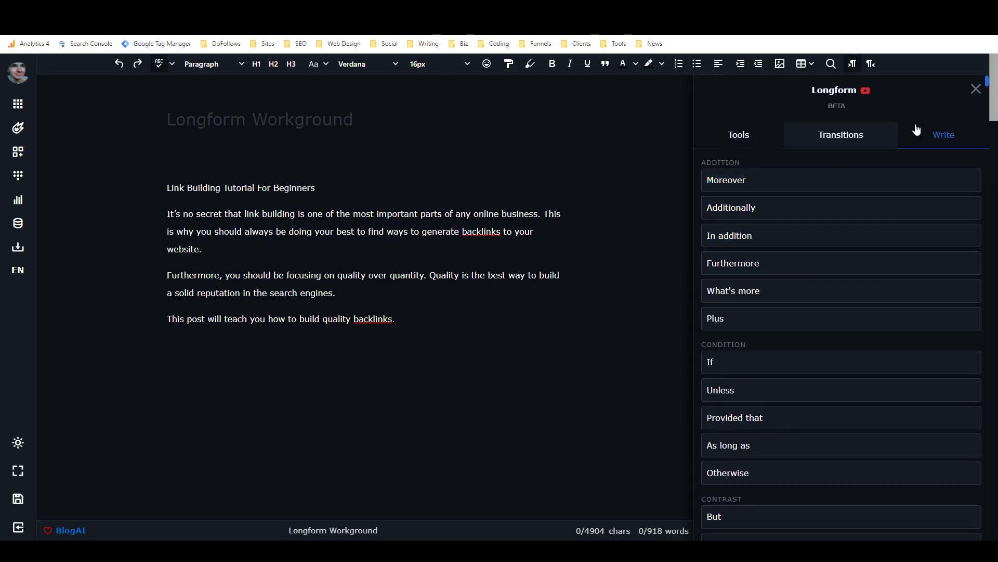
click(943, 133)
click(839, 132)
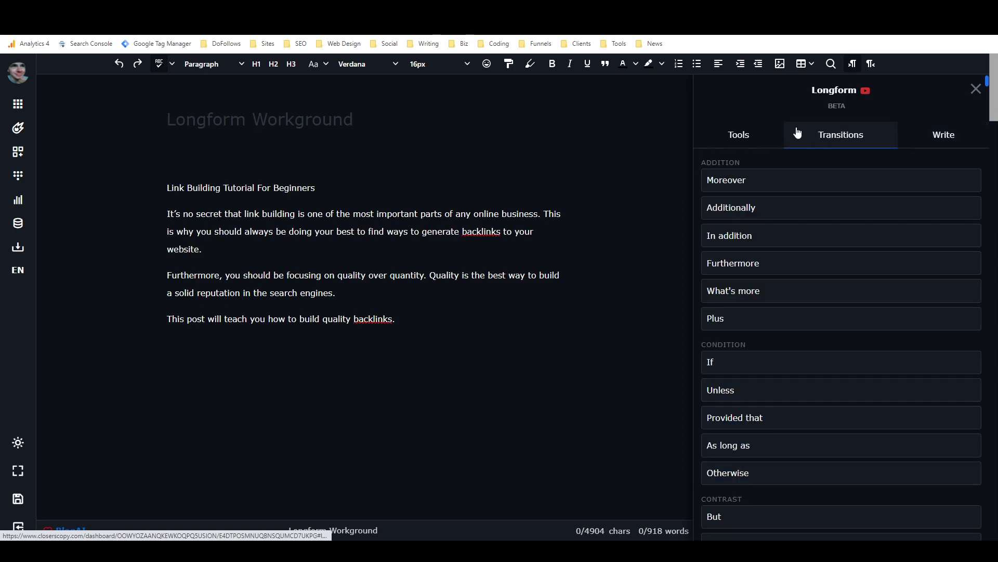
click(738, 135)
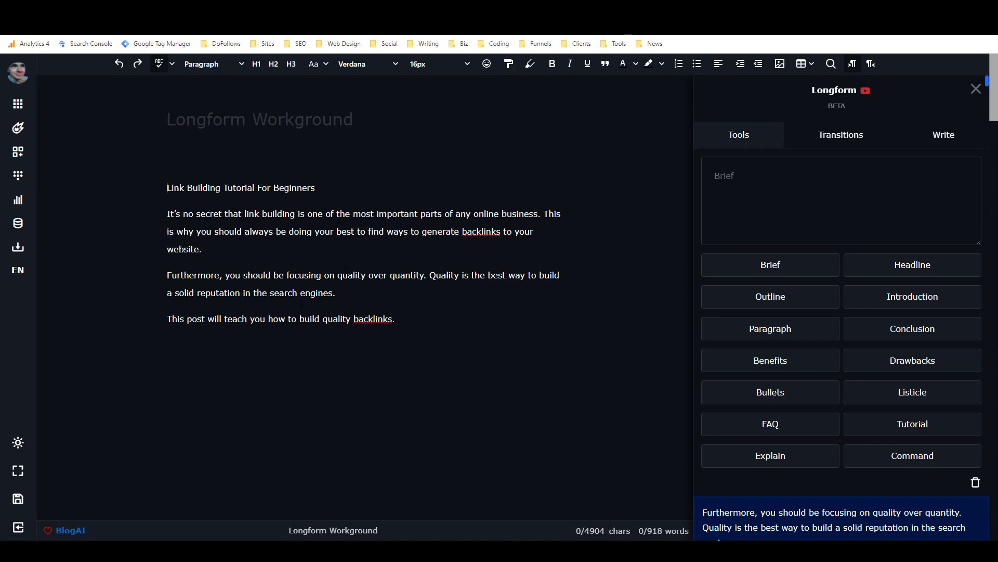
Step: Add a long run of blank lines between the title line and the first paragraph to push the generated text down
click(166, 216)
key(Return)
key(Return)
key(Return)
key(Return)
key(Return)
key(Return)
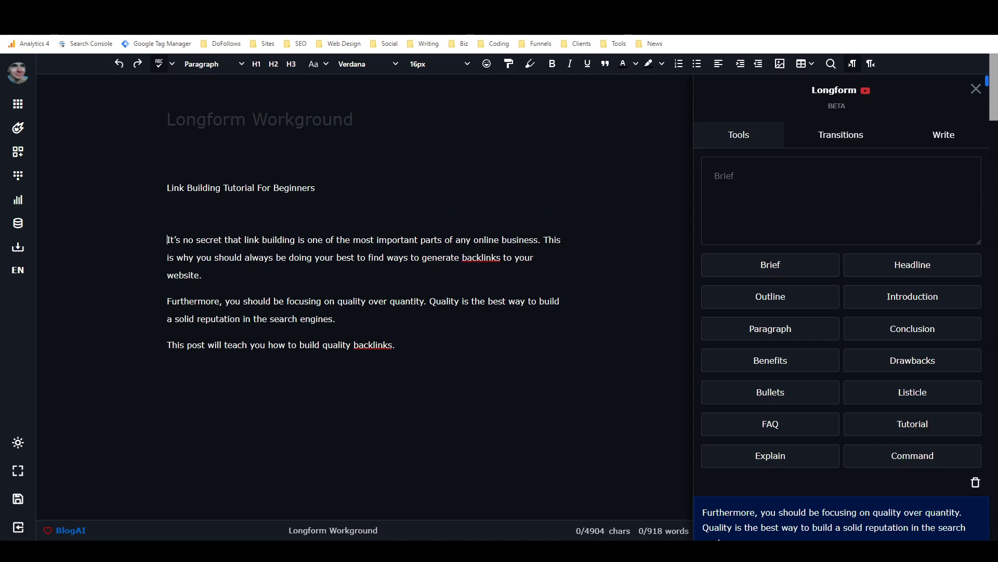
key(Return)
key(Return)
key(Return)
key(Return)
key(Return)
key(Return)
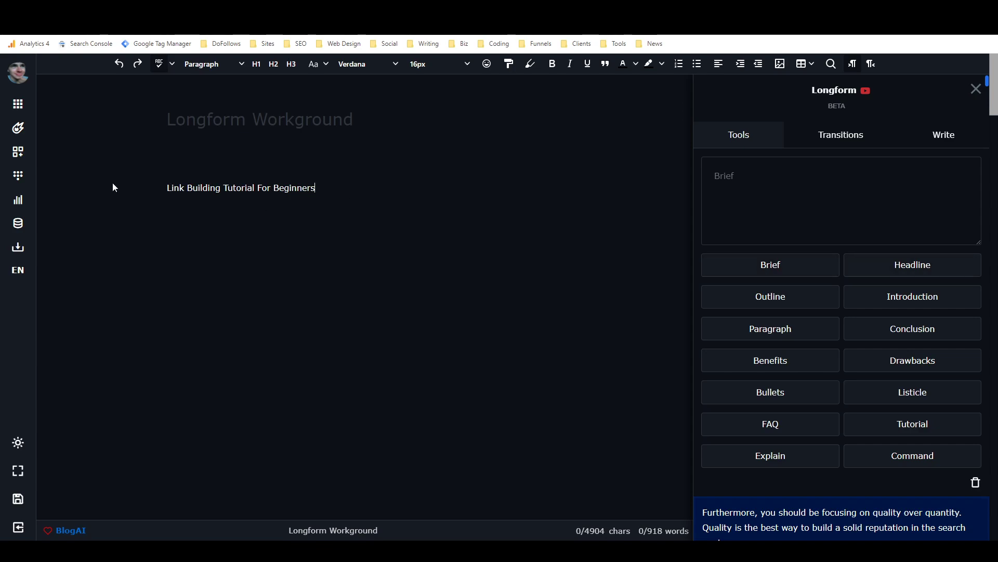
Step: Generate brief suggestions from the title line "Link Building Tutorial For Beginners" with the Brief tool
drag(168, 193, 433, 187)
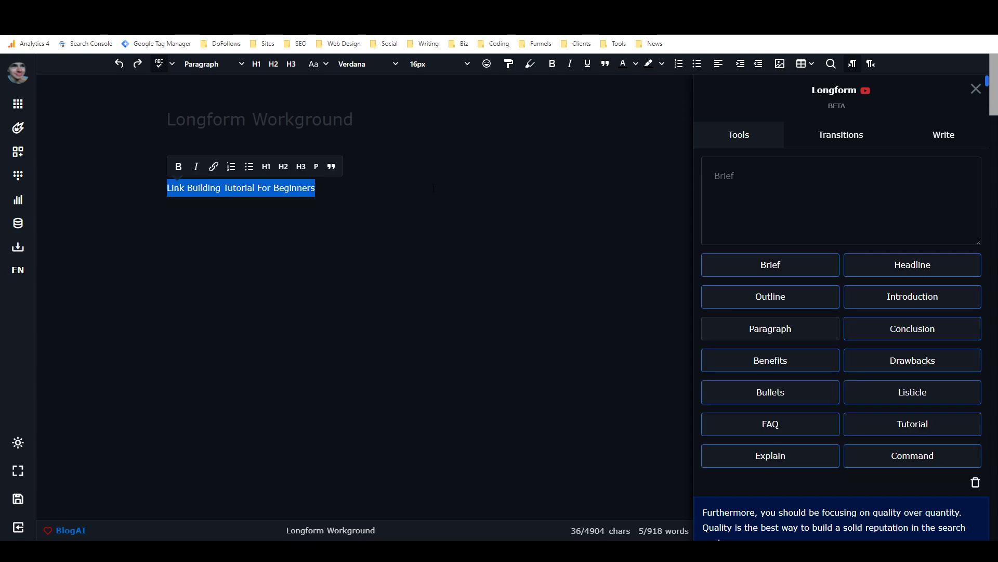
click(434, 223)
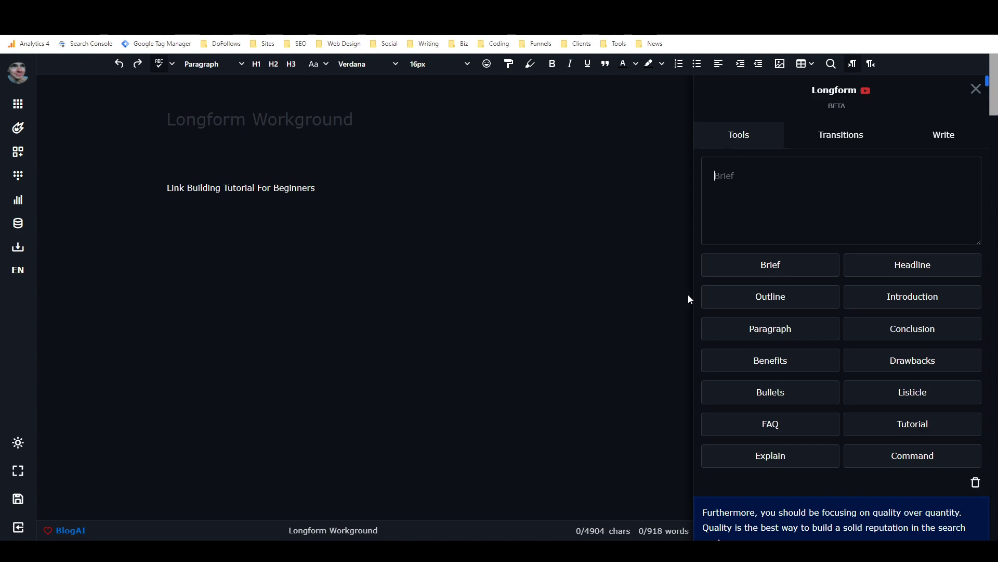
drag(318, 192, 139, 194)
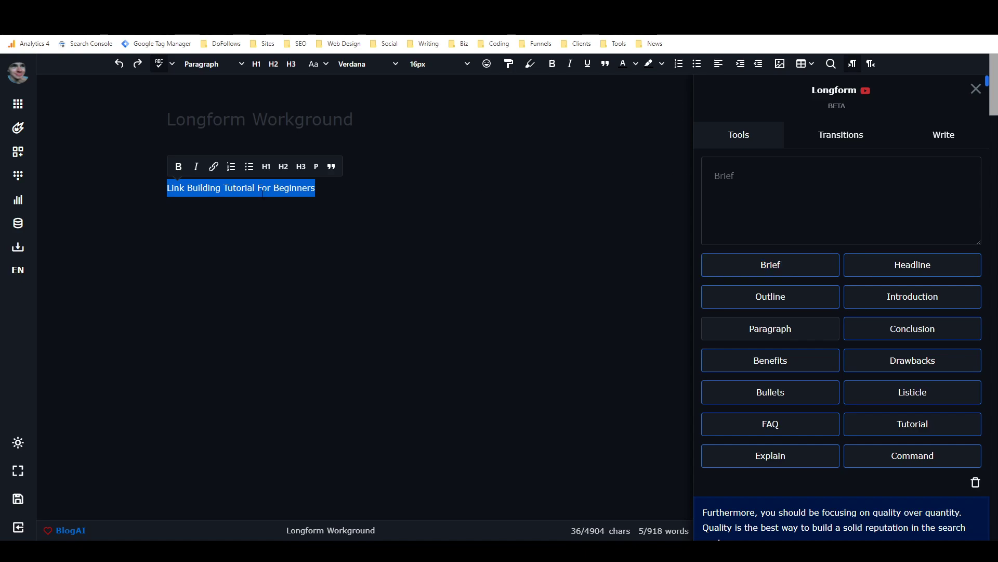
click(767, 264)
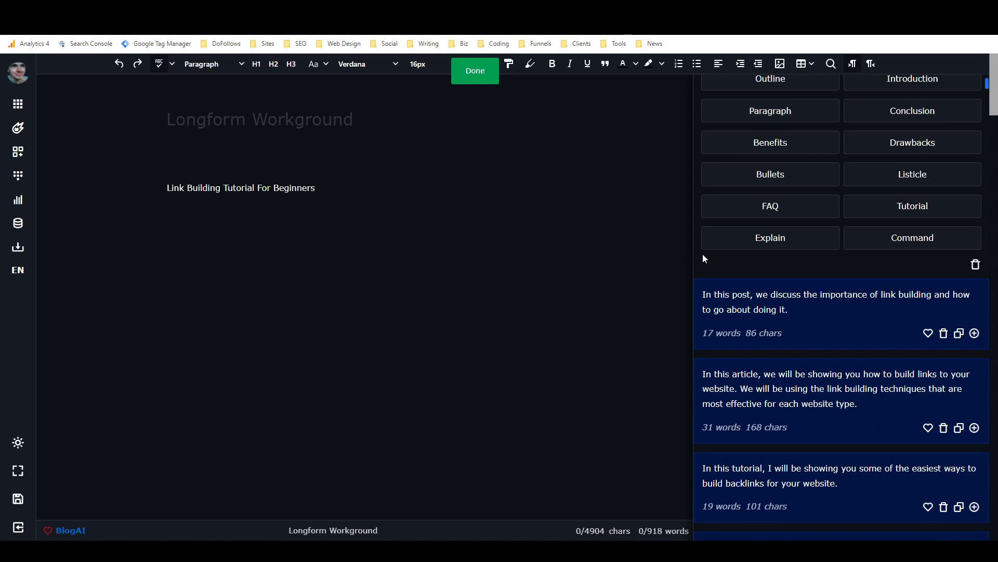
Step: Fill in the brief with "write a blog post teaching the best link building techniques and strategies for beginners."
scroll(780, 158, up, 4)
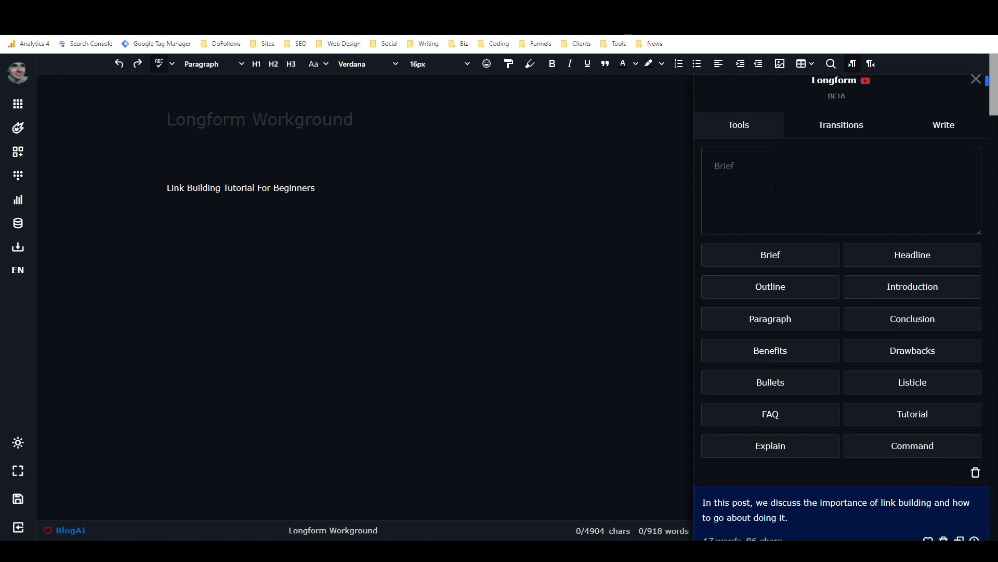
scroll(777, 172, down, 5)
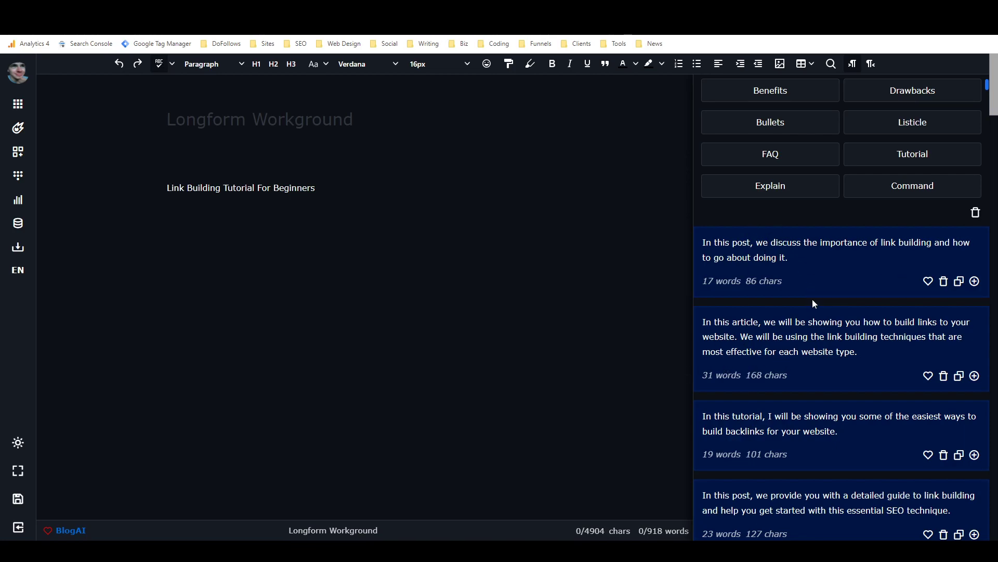
scroll(810, 301, up, 5)
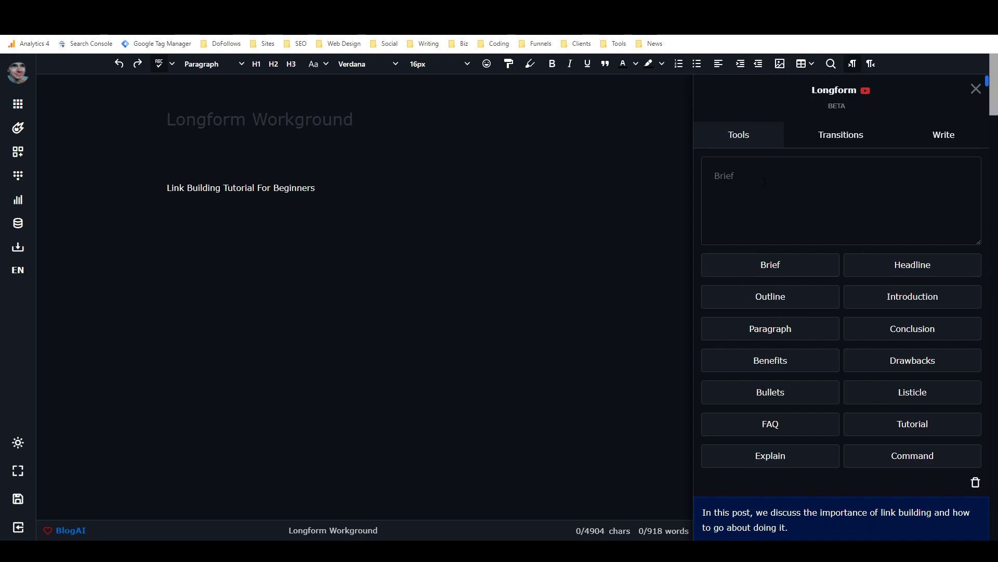
text(write a blog post teaching the best link building techniques and strategies for beginners.)
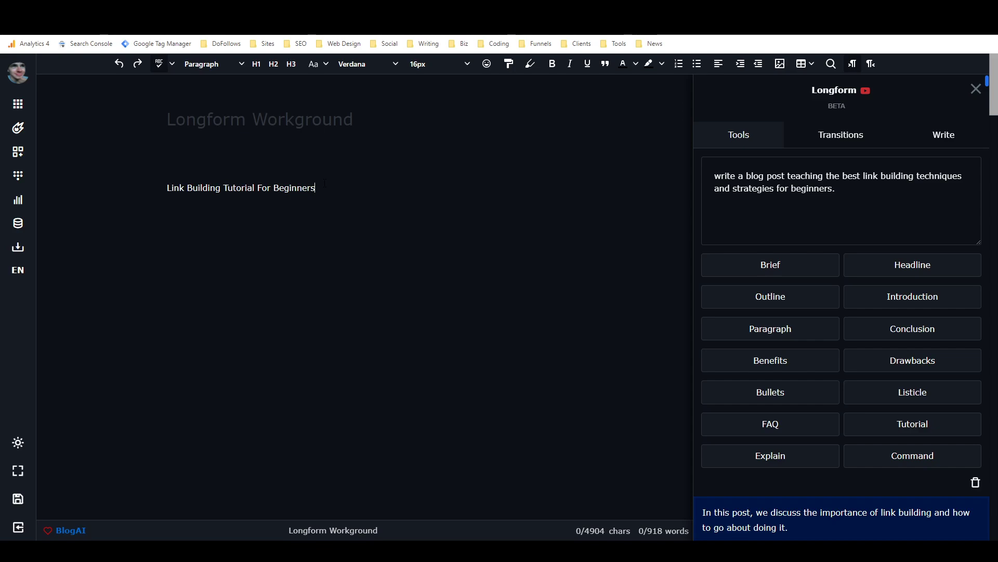
Step: Try to generate an outline from only the words "Tutorial For Beginners" in the title line
drag(315, 188, 152, 187)
click(245, 193)
click(732, 192)
click(836, 189)
drag(322, 188, 224, 188)
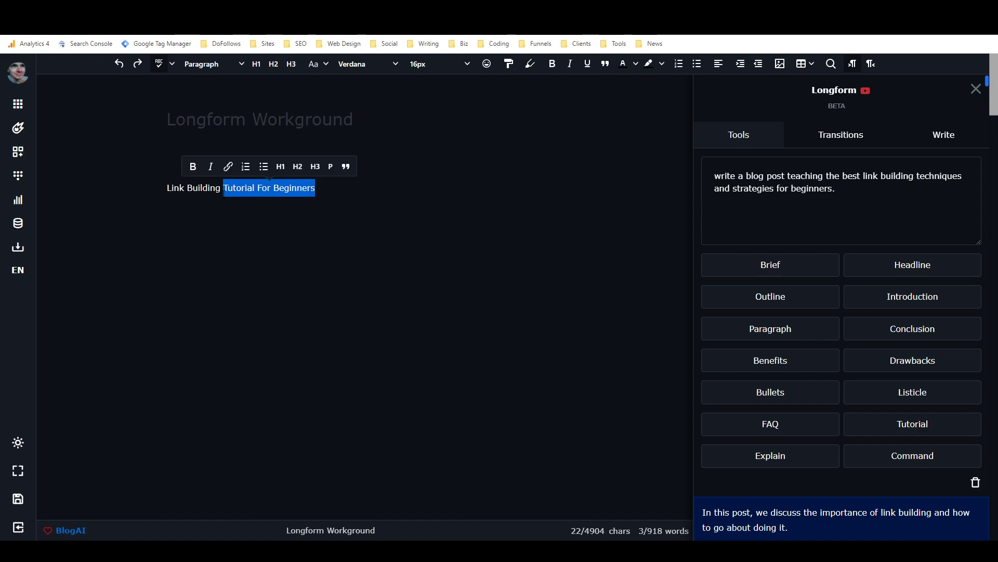
click(767, 301)
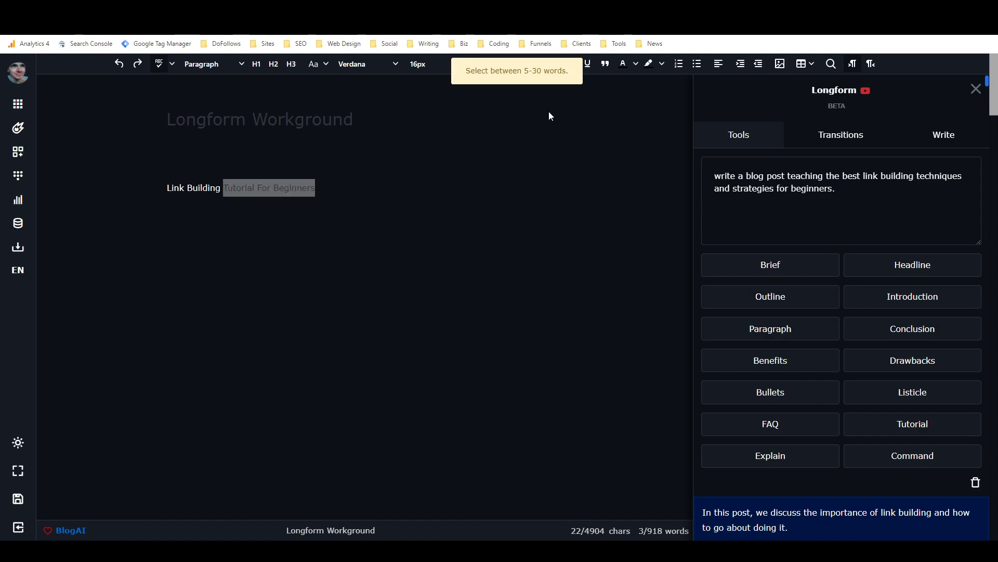
Step: Try to run the Paragraph tool on the full title line "Link Building Tutorial For Beginners"
click(165, 187)
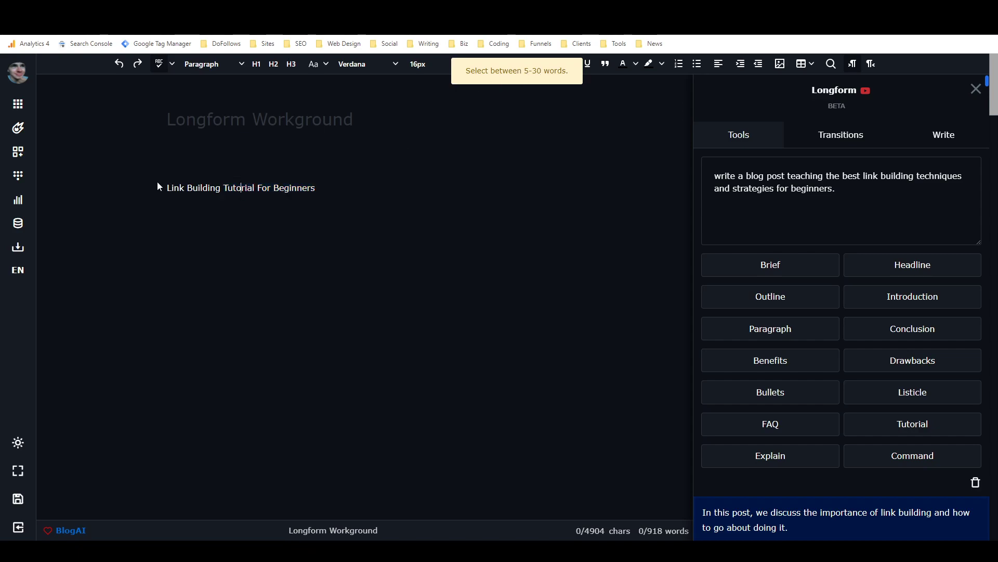
drag(166, 188, 318, 189)
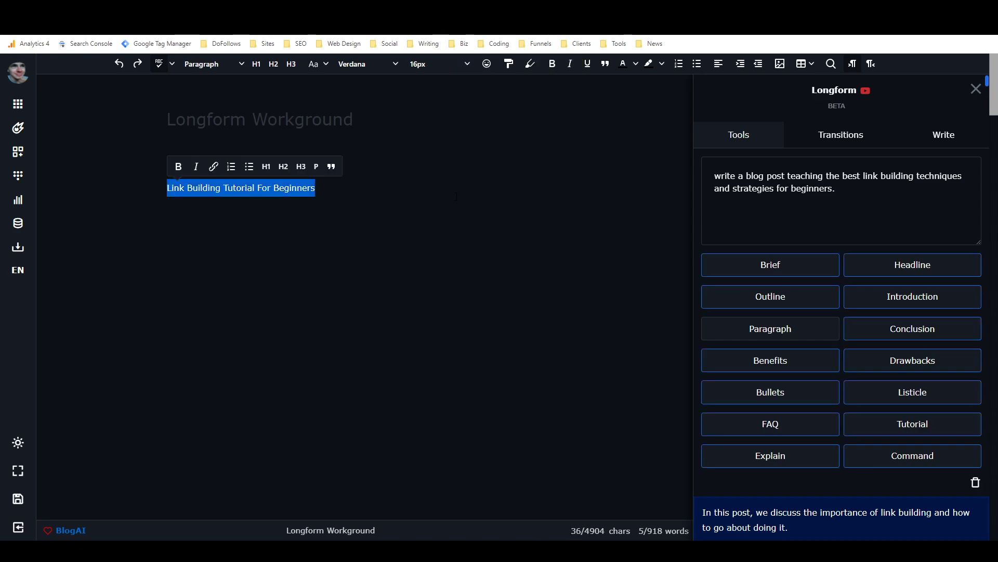
click(782, 334)
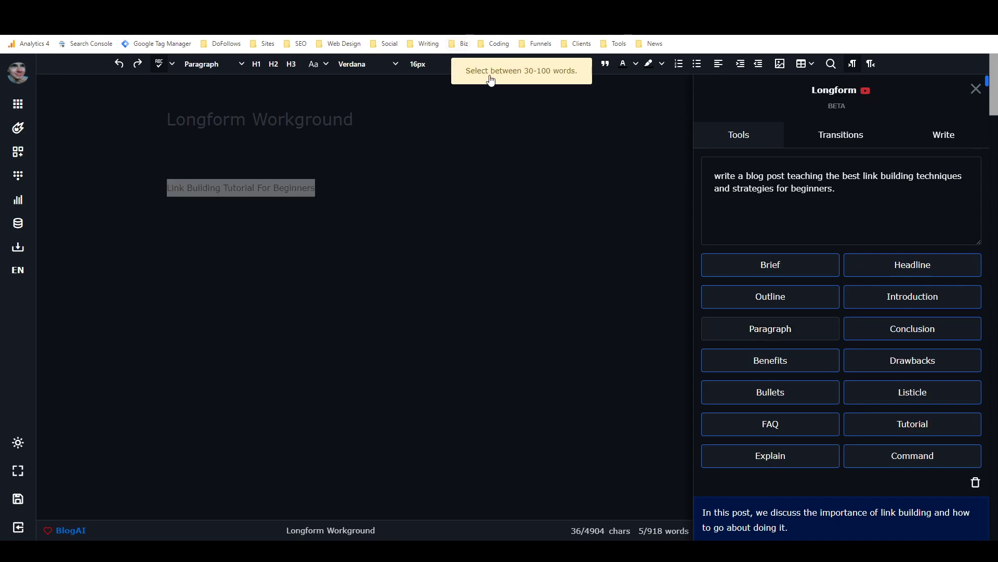
click(353, 196)
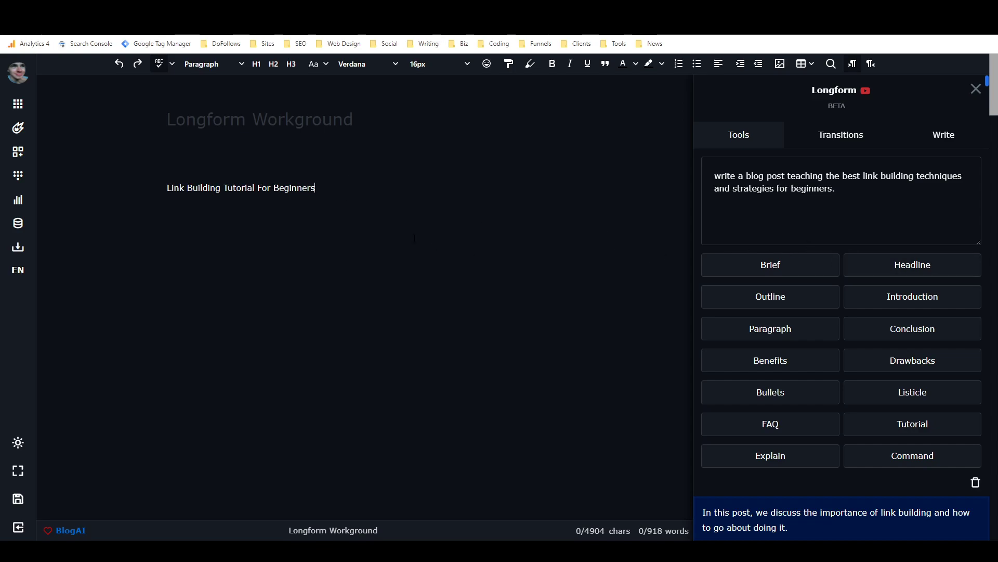
Step: Generate headlines from the title line and insert the suggestion "The Ultimate Guide To Link Building For Beginners - With Examples, Tips & Tricks!" below it
drag(337, 194, 71, 196)
click(889, 268)
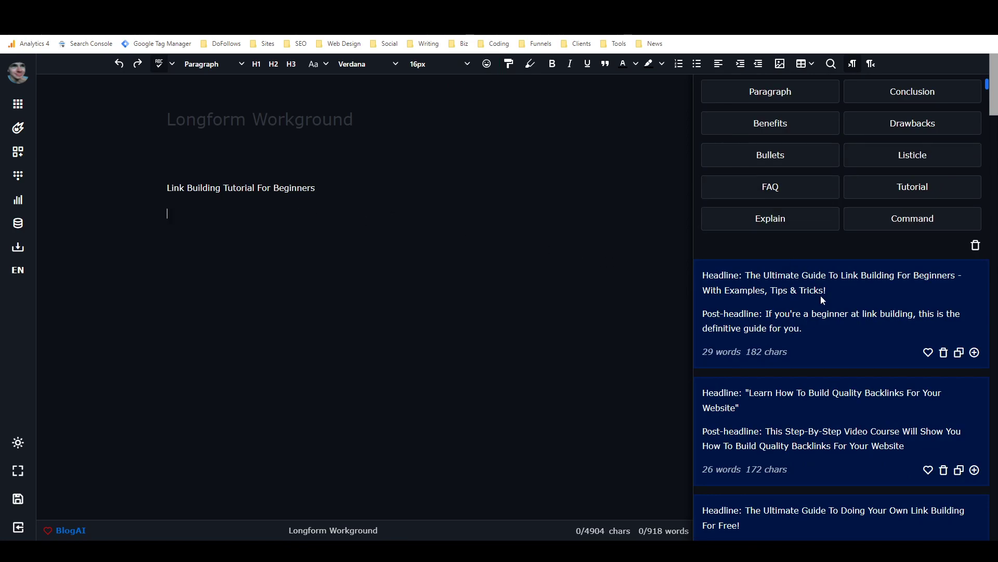
click(975, 353)
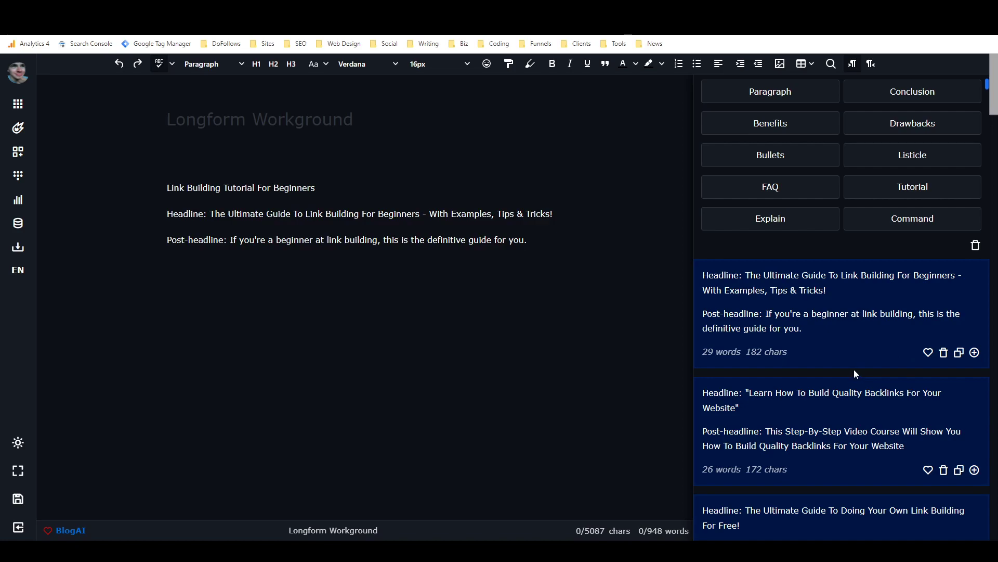
Step: Delete the original title line and remove the "Headline:" and "Post-headline:" labels from the inserted text
drag(317, 188, 83, 182)
key(Delete)
key(Delete)
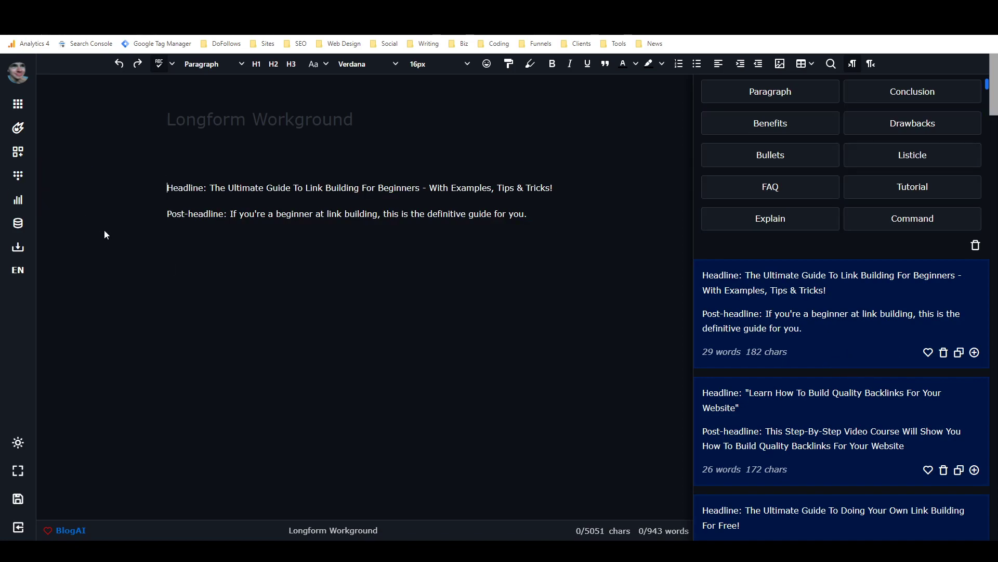
drag(209, 188, 135, 188)
key(Delete)
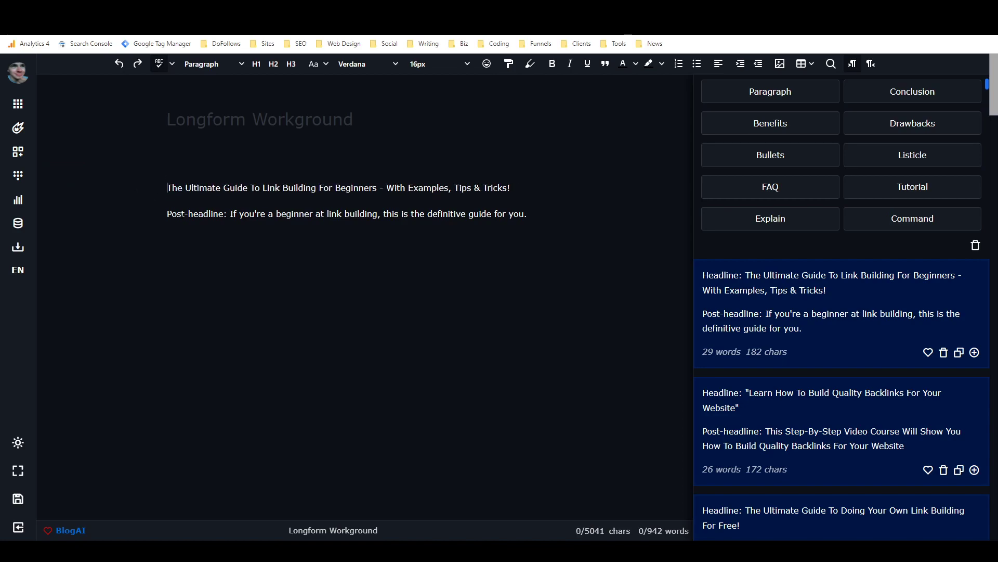
drag(230, 214, 141, 218)
key(Delete)
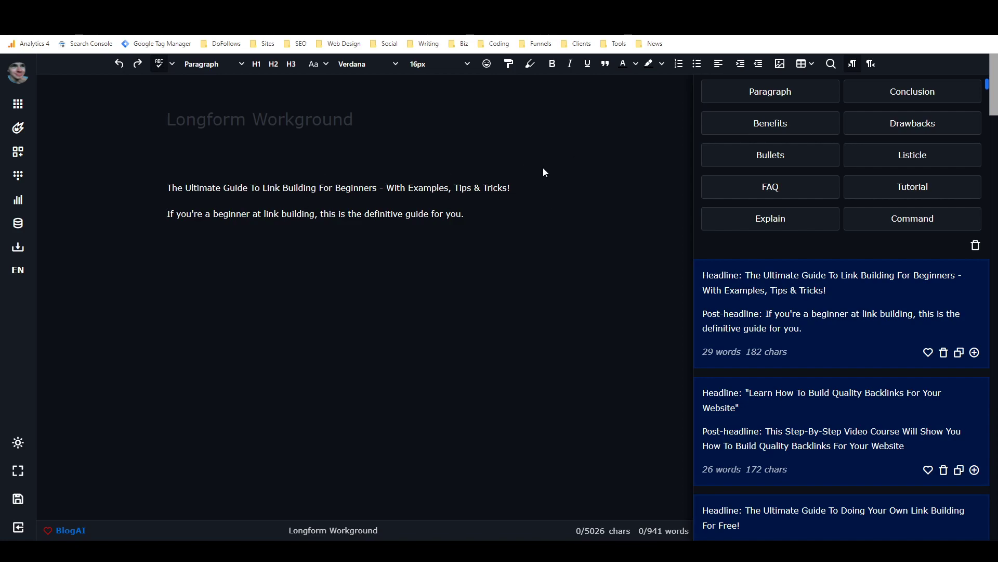
drag(510, 189, 377, 188)
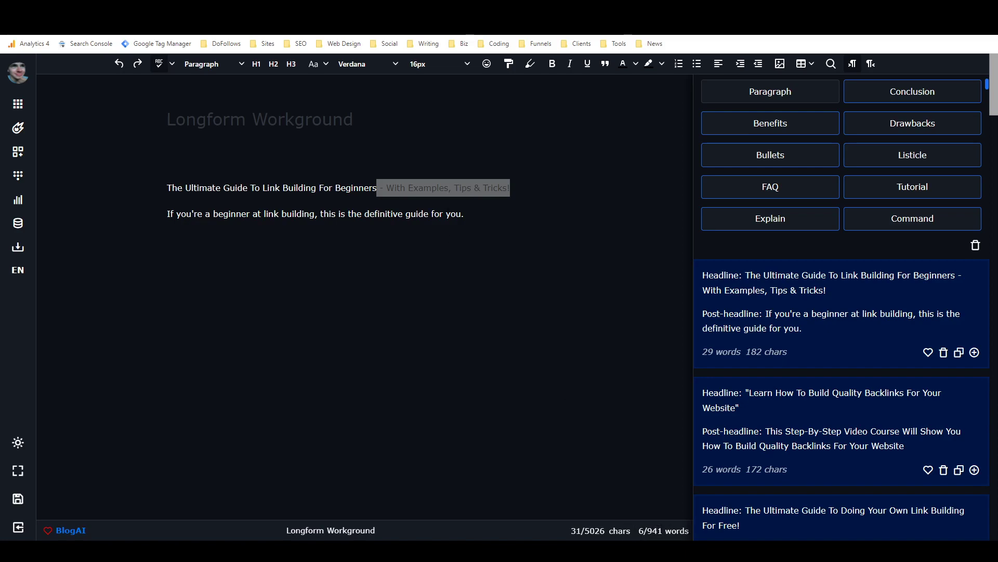
click(418, 213)
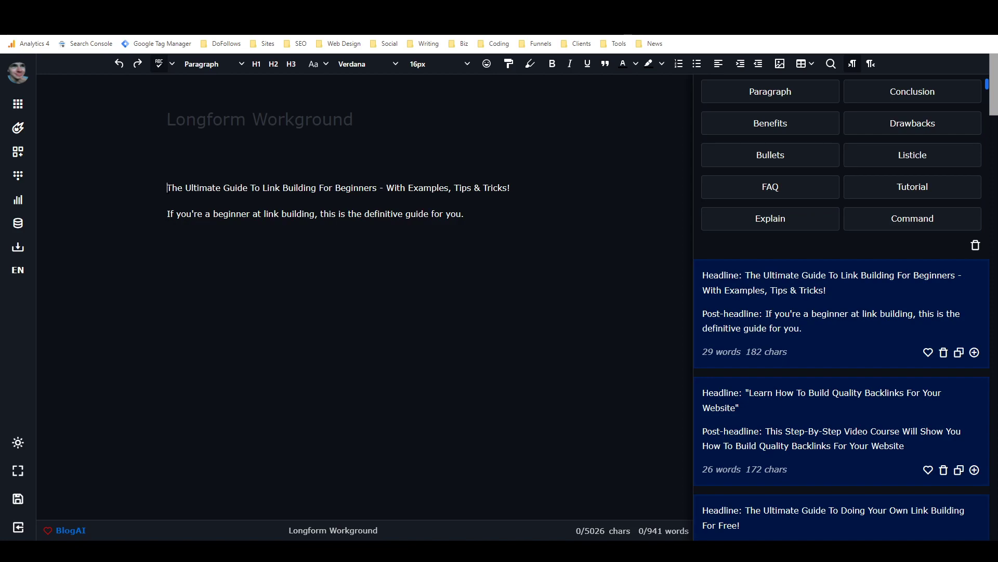
key(ctrl+shift+Right)
key(ctrl+shift+Right)
key(ctrl+shift+Right)
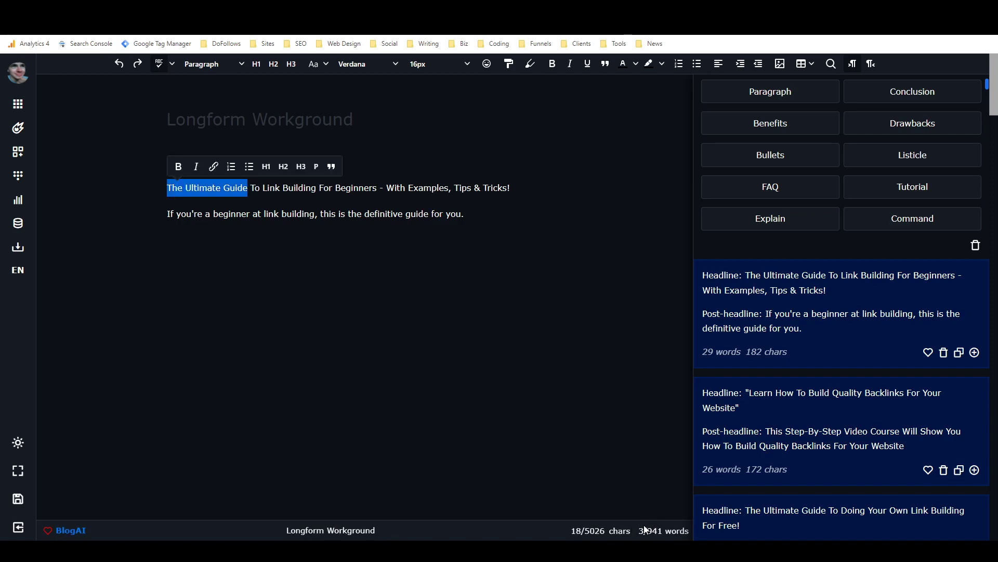
click(220, 187)
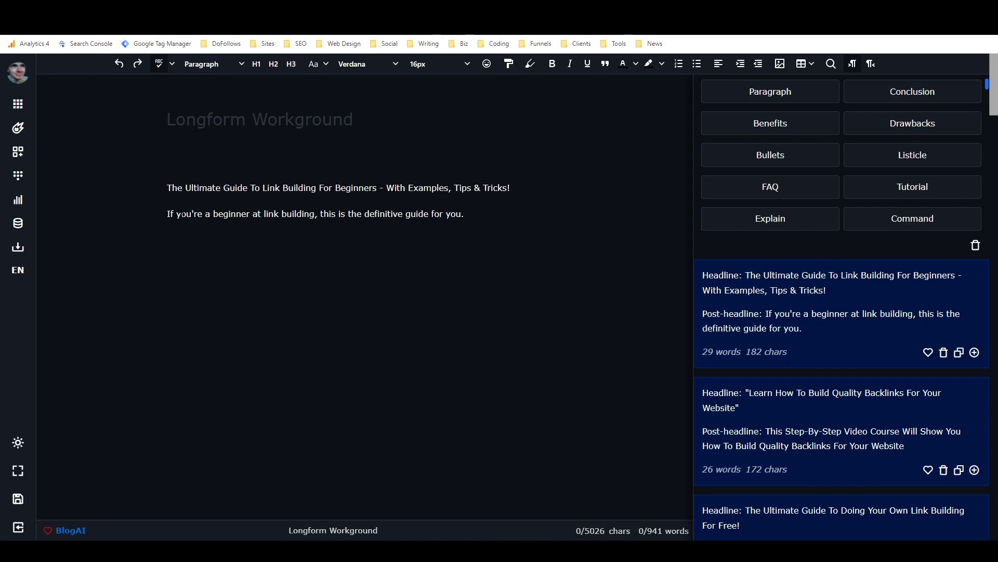
Step: Shorten the headline to "Ultimate Guide To Link Building For Beginners With Examples"
mouse_move(172, 188)
mouse_down()
mouse_move(195, 187)
mouse_move(176, 188)
mouse_move(186, 188)
mouse_up()
key(BackSpace)
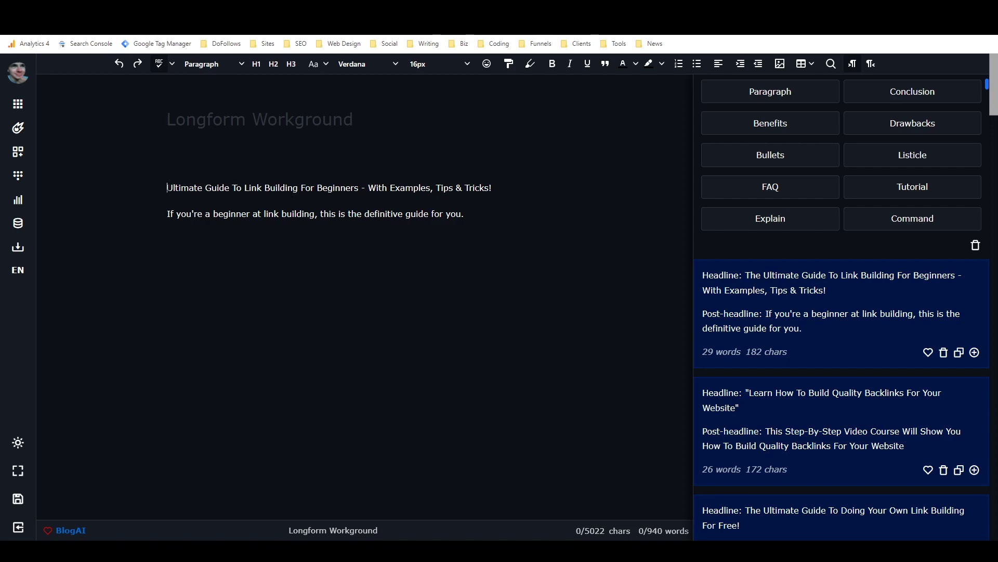
drag(167, 187, 365, 188)
click(365, 187)
key(BackSpace)
key(BackSpace)
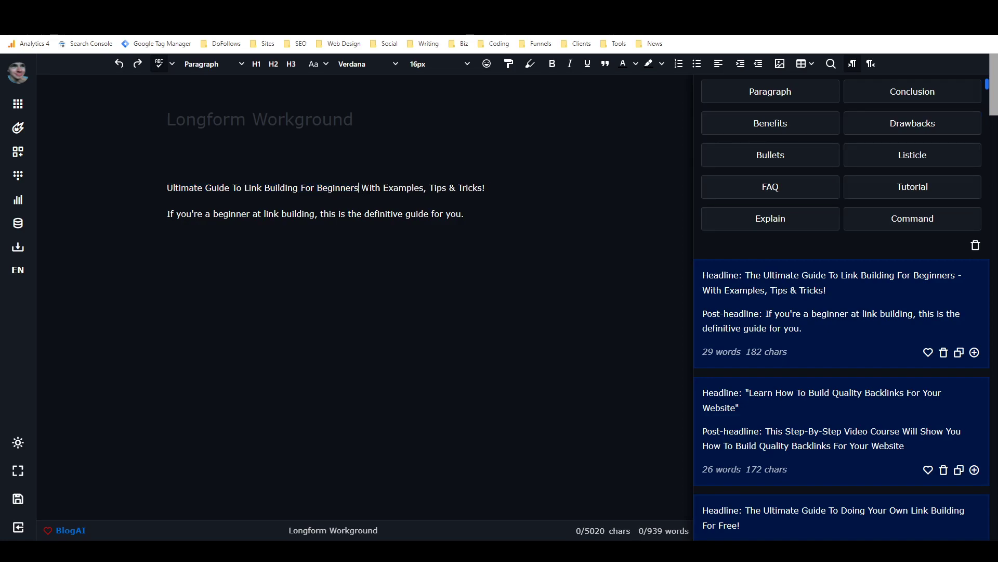
drag(167, 188, 539, 188)
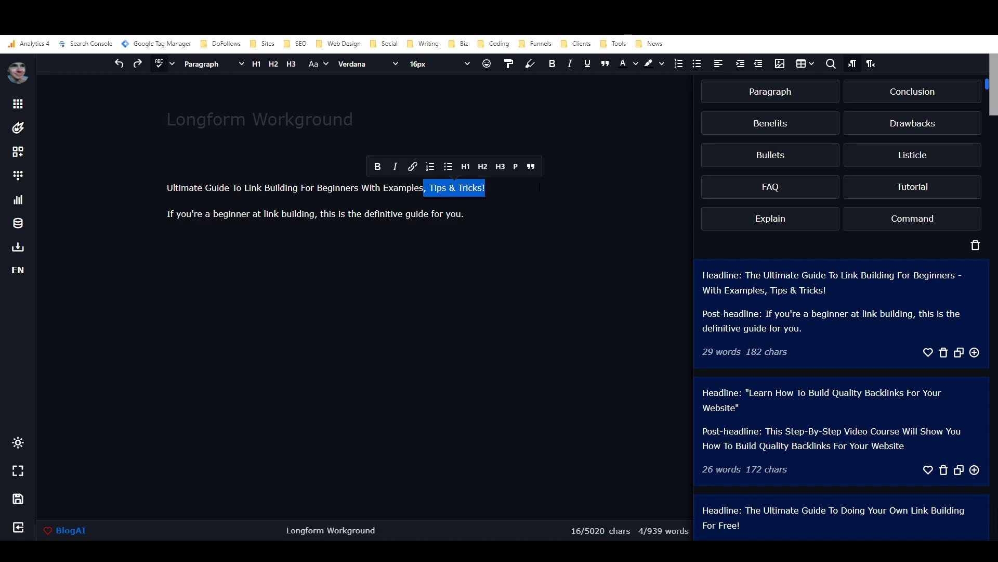
key(BackSpace)
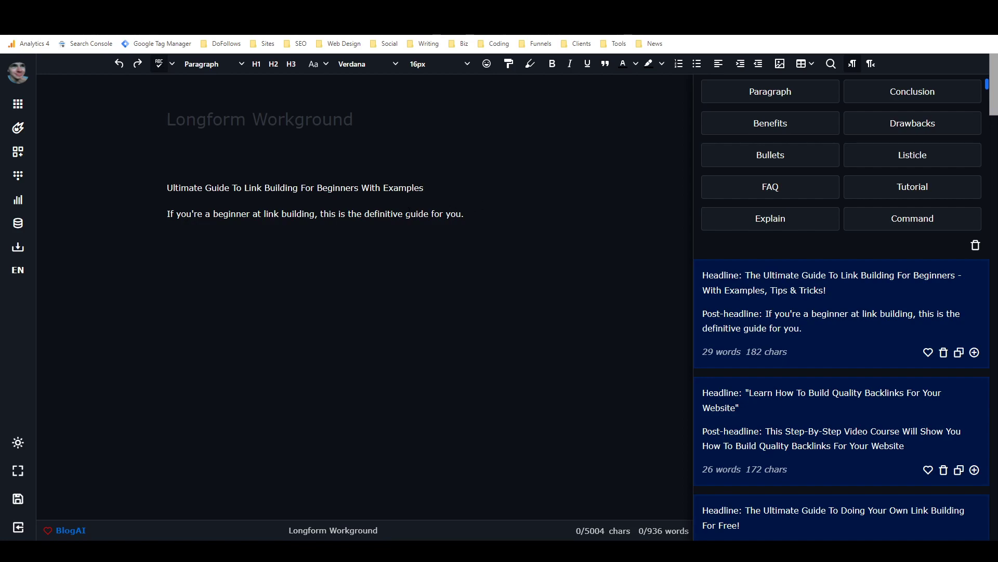
Step: Format the "Ultimate Guide To Link Building For Beginners With Examples" line as Header 1
triple_click(433, 190)
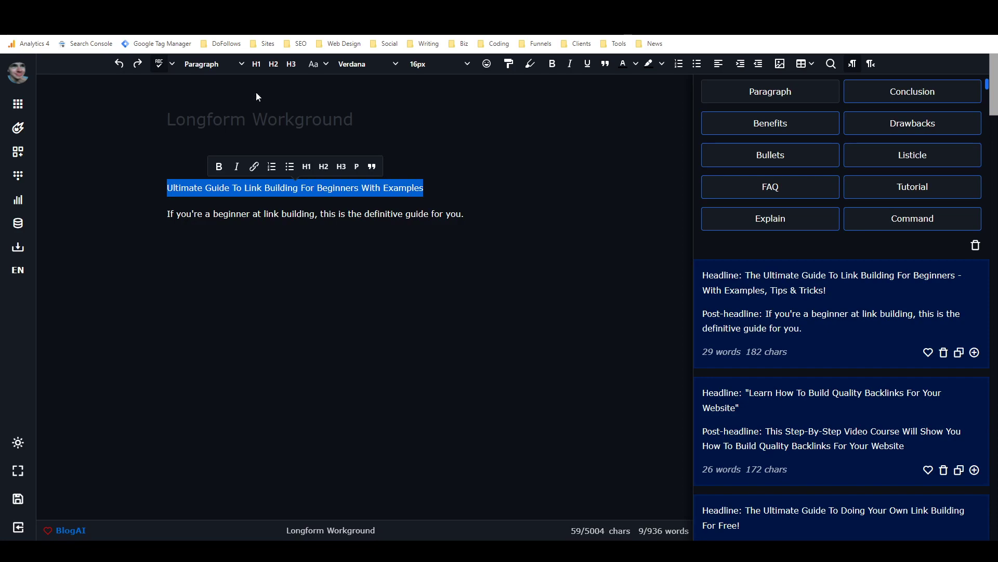
click(257, 64)
click(403, 245)
click(433, 214)
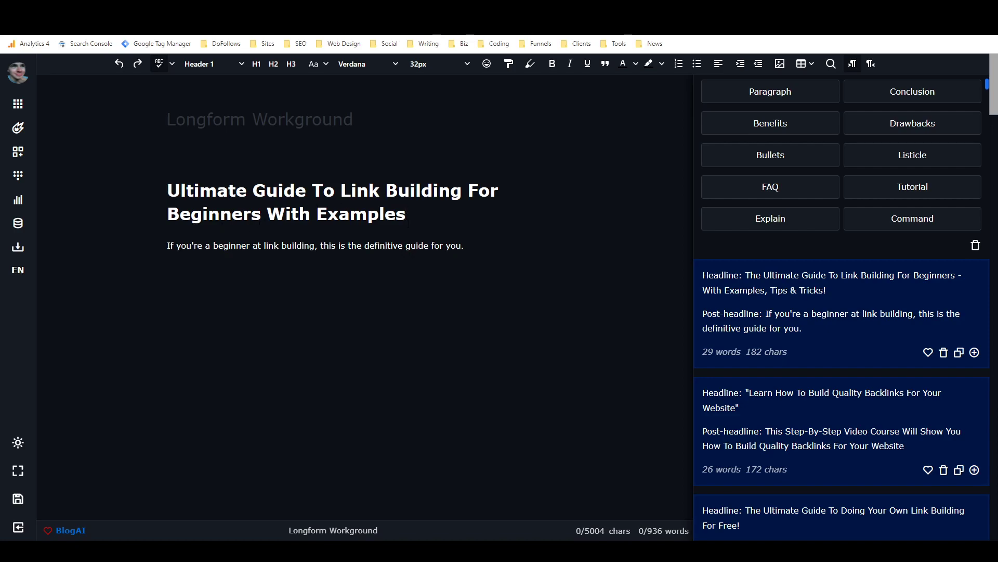
Step: Delete the sentence "If you're a beginner at link building, this is the definitive guide for you." below the heading
click(461, 245)
drag(469, 247, 161, 247)
click(297, 245)
drag(476, 251, 148, 231)
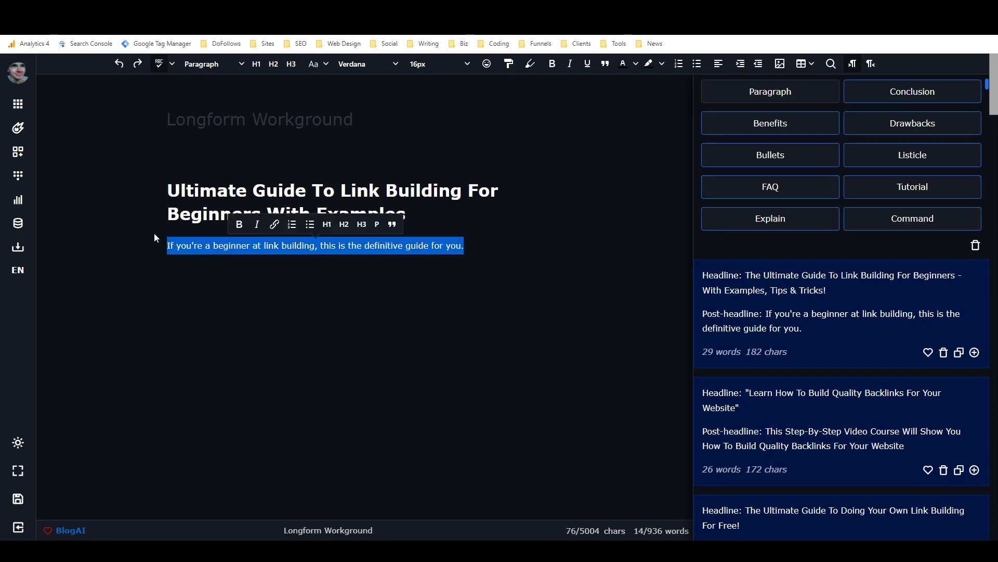
key(BackSpace)
Step: Generate outline suggestions from the full heading with the Outline tool
scroll(878, 285, up, 4)
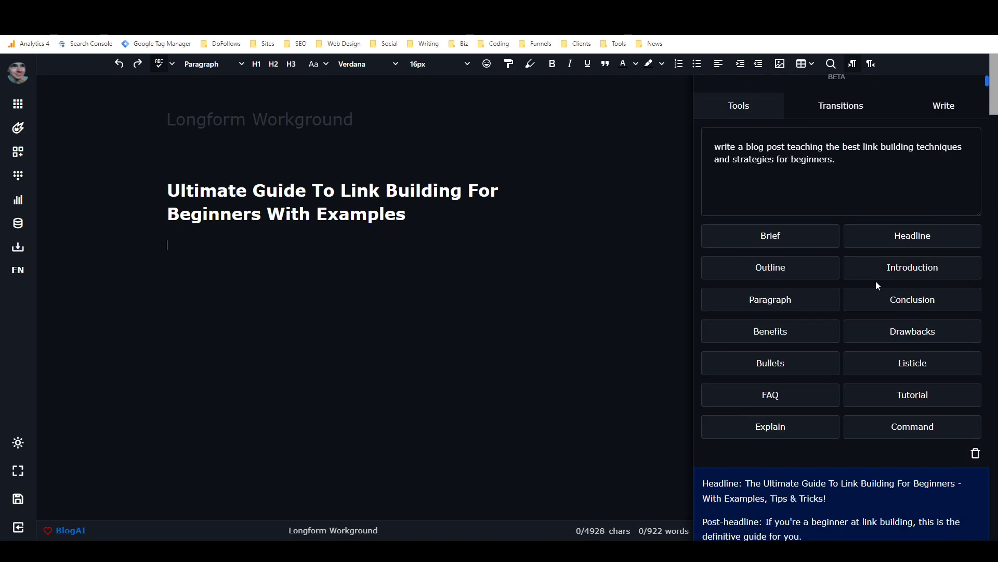
click(438, 219)
key(ctrl+a)
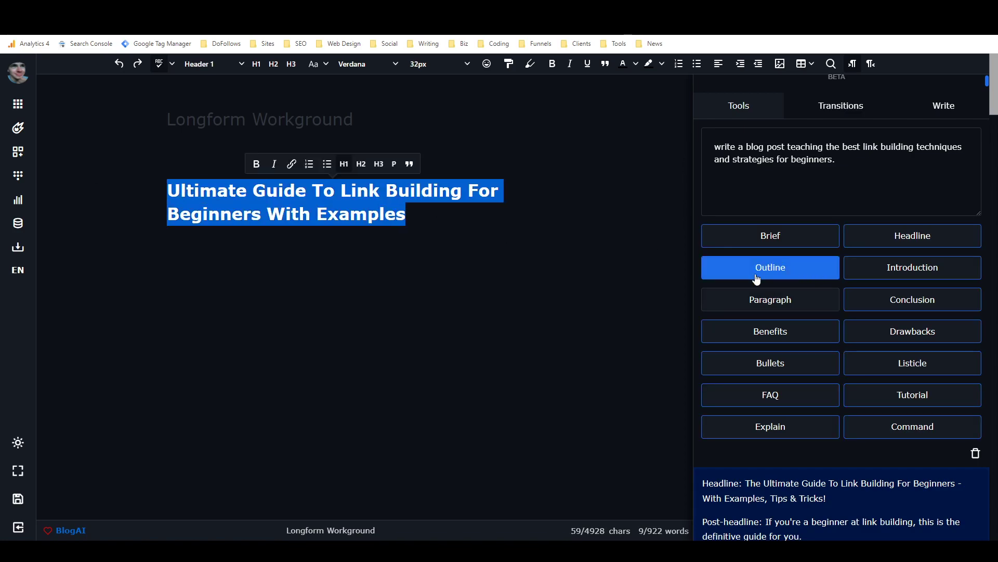
click(756, 273)
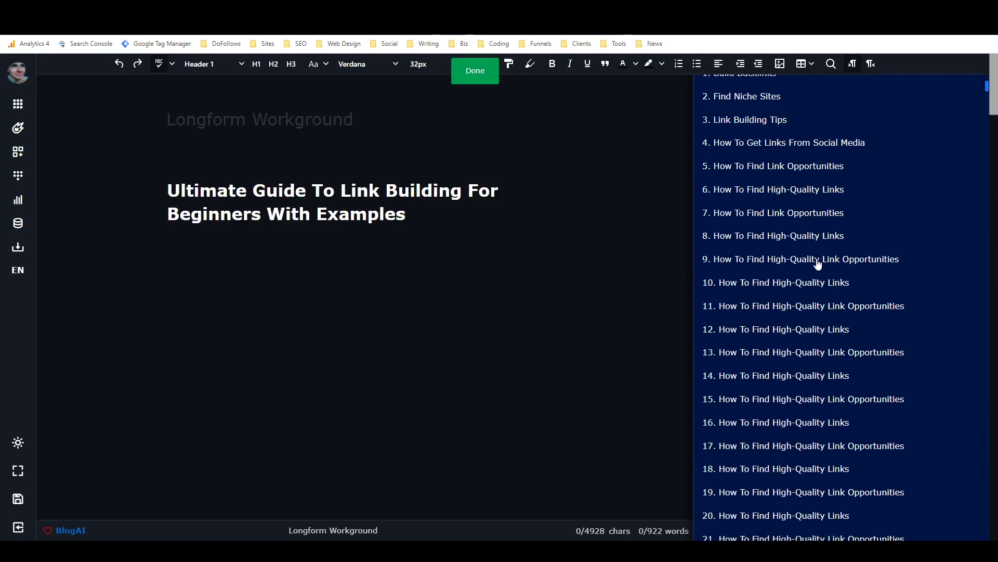
Step: Review the generated outlines and insert the eight-point one starting with "Determine Your Audience" below the heading
scroll(809, 256, down, 3)
scroll(862, 258, up, 5)
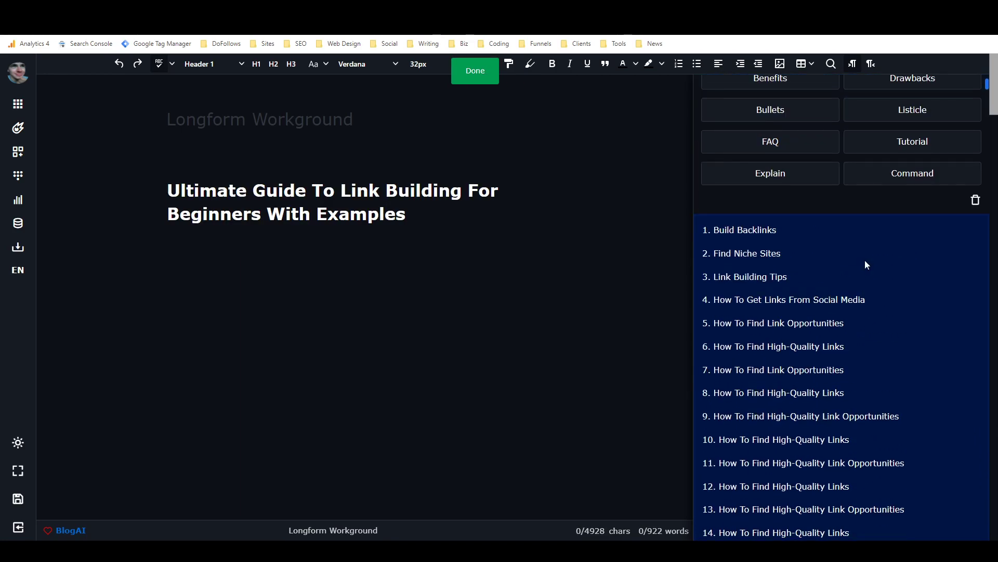
scroll(865, 261, down, 1)
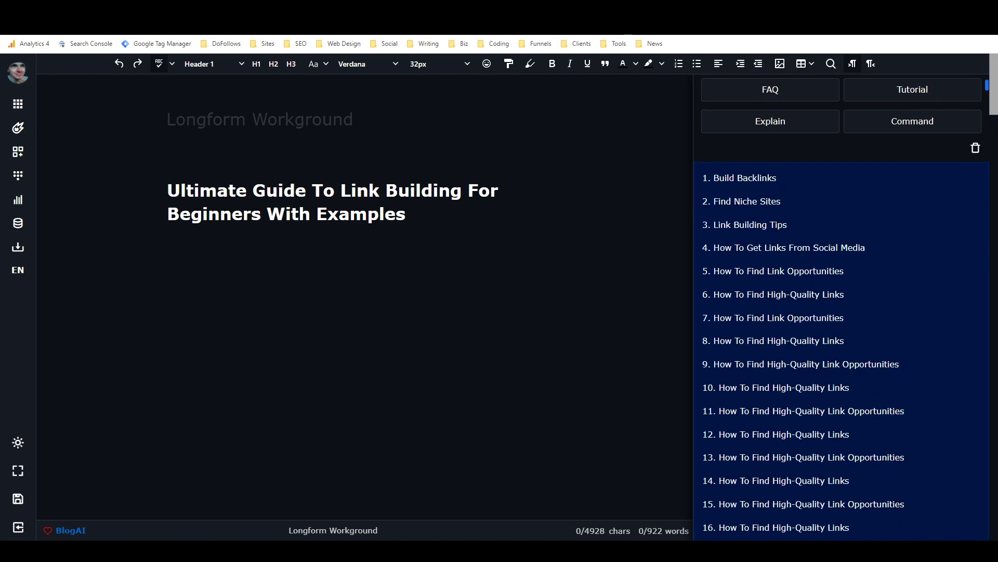
scroll(858, 265, down, 5)
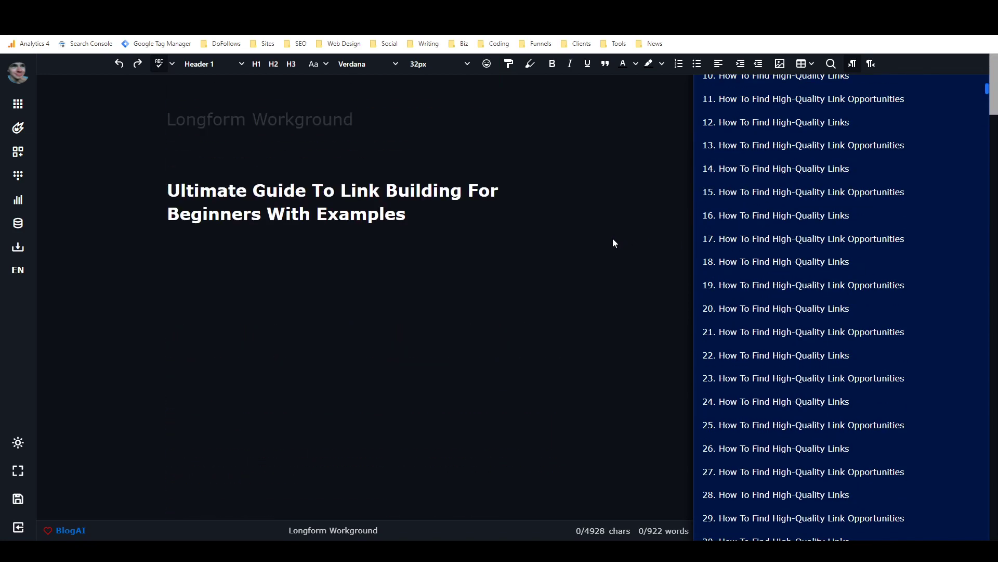
scroll(873, 232, down, 8)
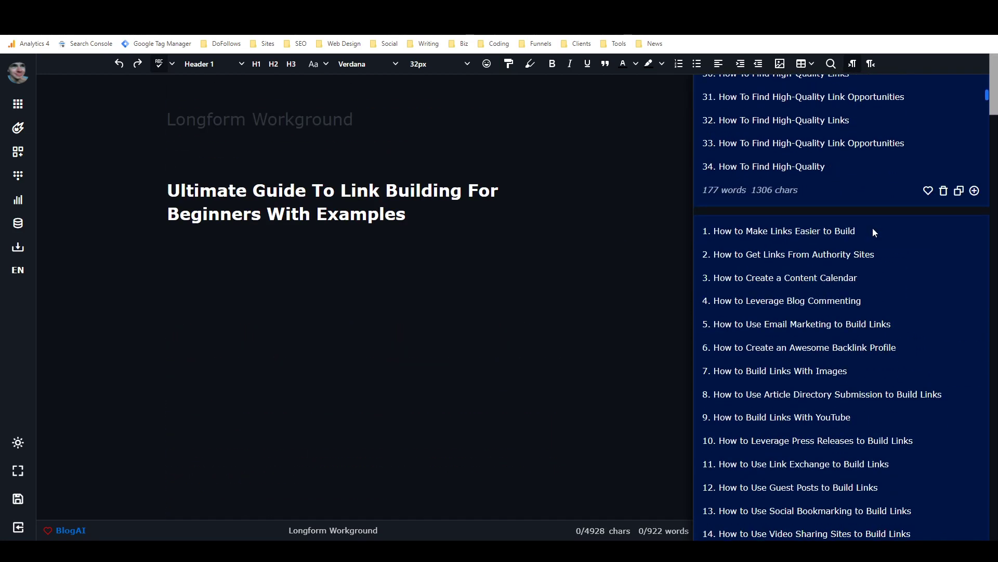
scroll(873, 232, down, 14)
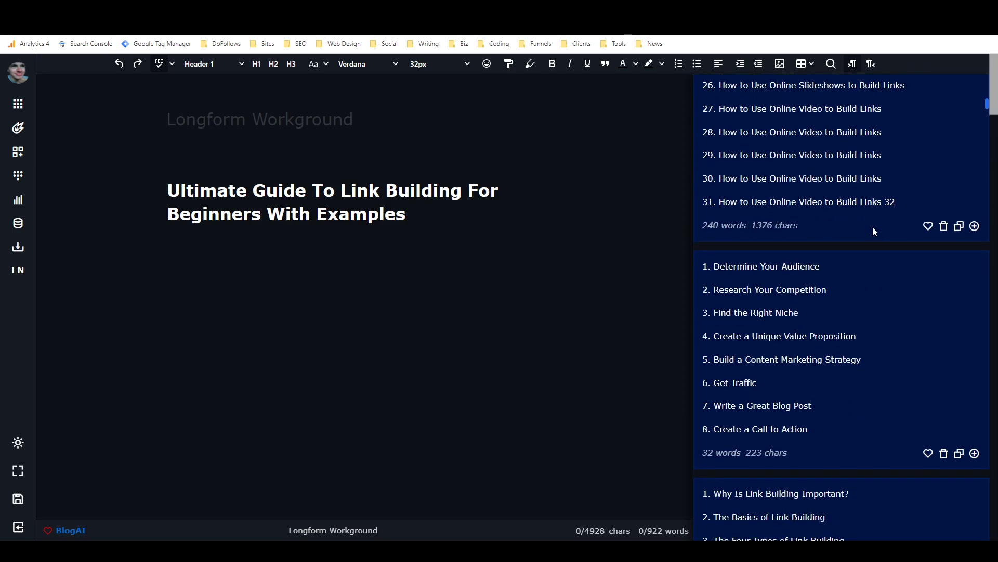
scroll(868, 233, down, 1)
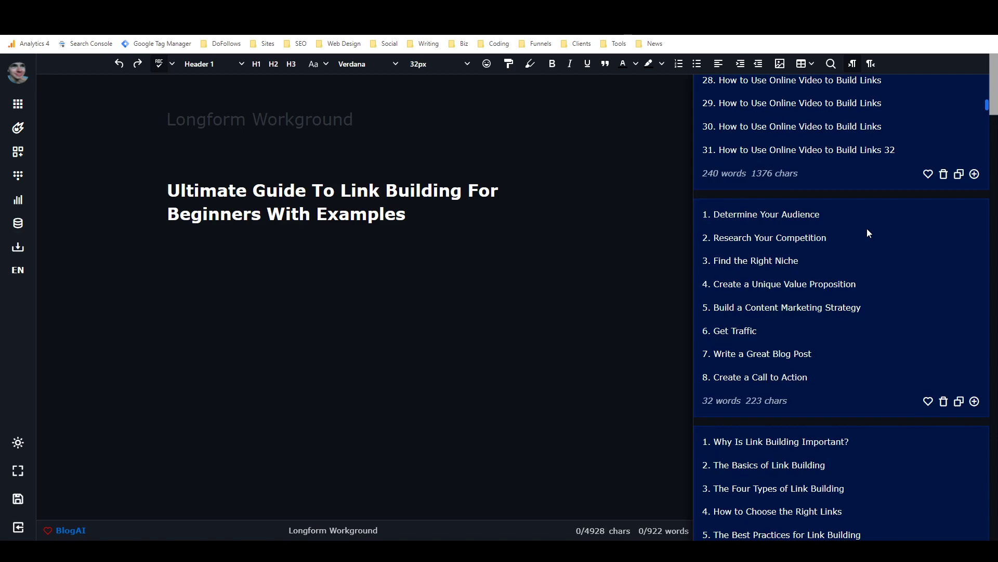
scroll(866, 230, down, 5)
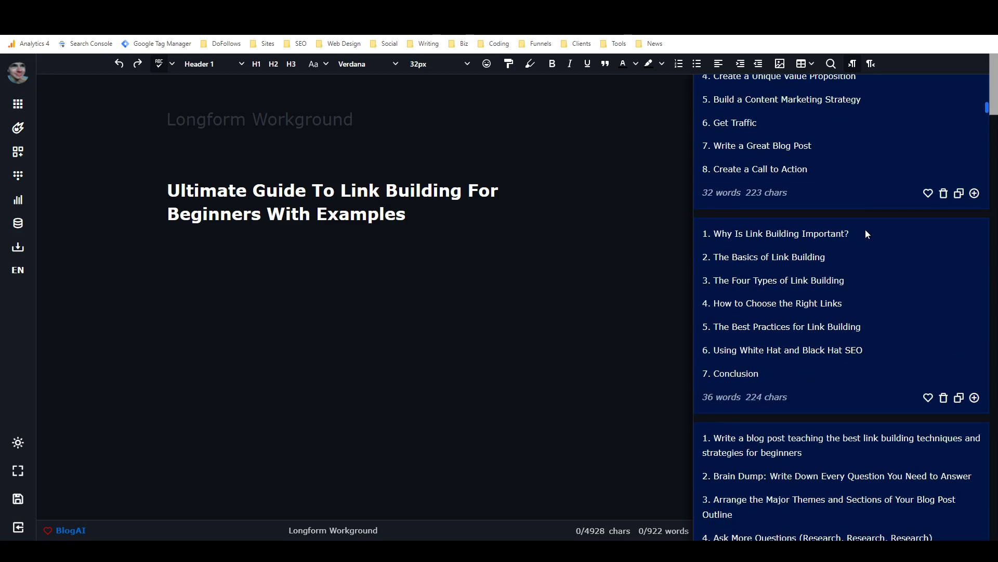
scroll(865, 229, up, 4)
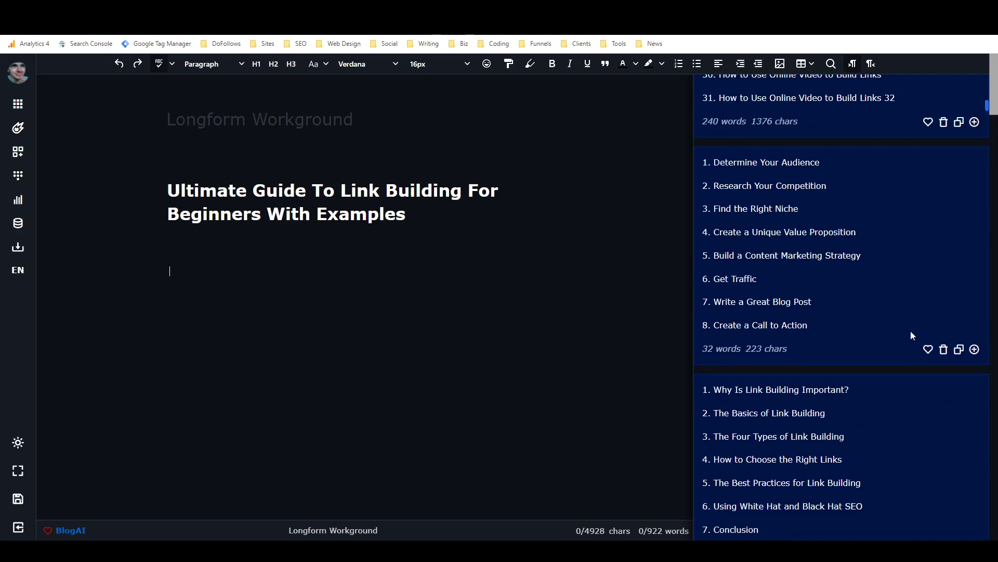
click(974, 350)
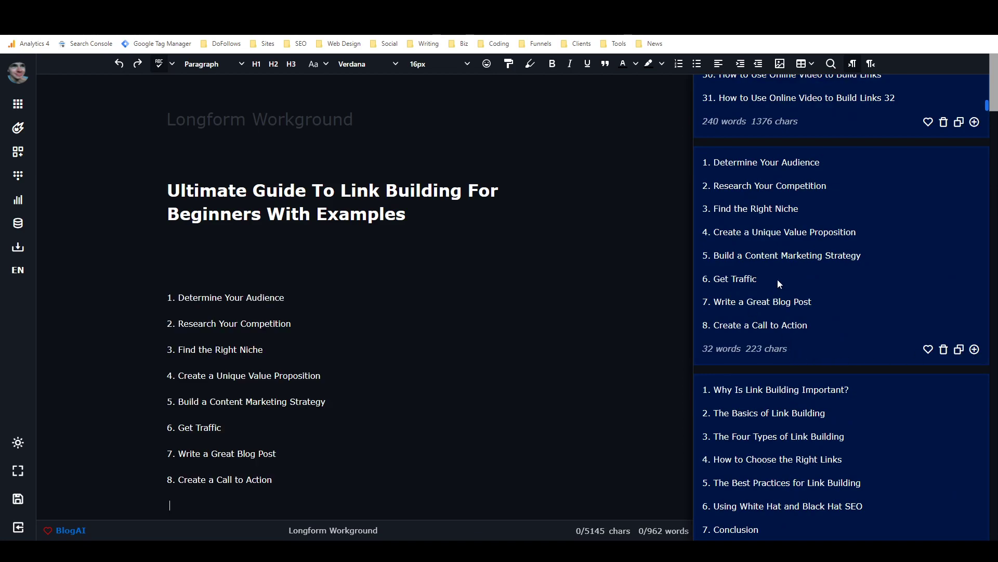
Step: Insert the seven-point generated outline starting with "Why Is Link Building Important?" above the "Determine Your Audience" outline
click(189, 264)
scroll(790, 391, down, 3)
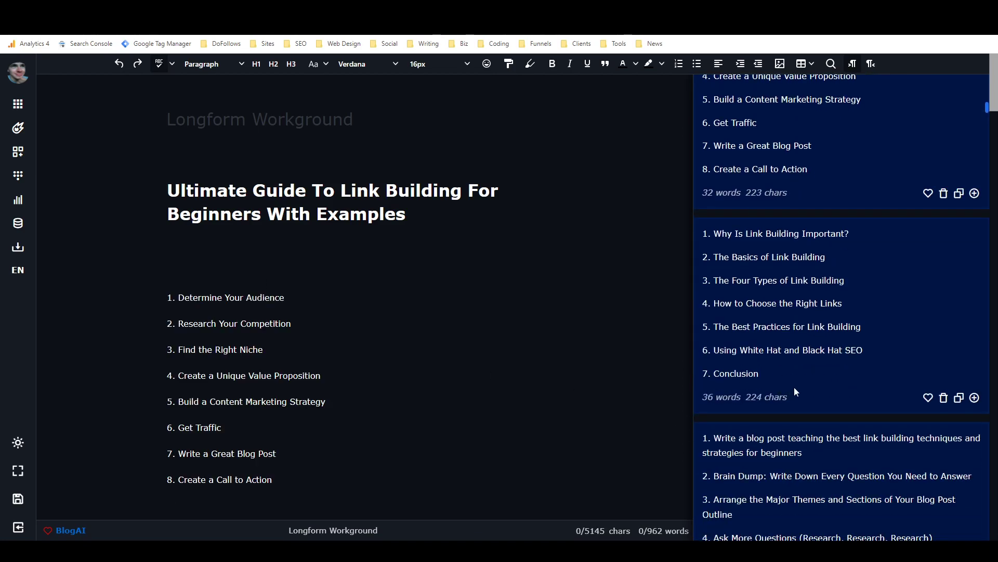
click(974, 398)
scroll(877, 389, down, 5)
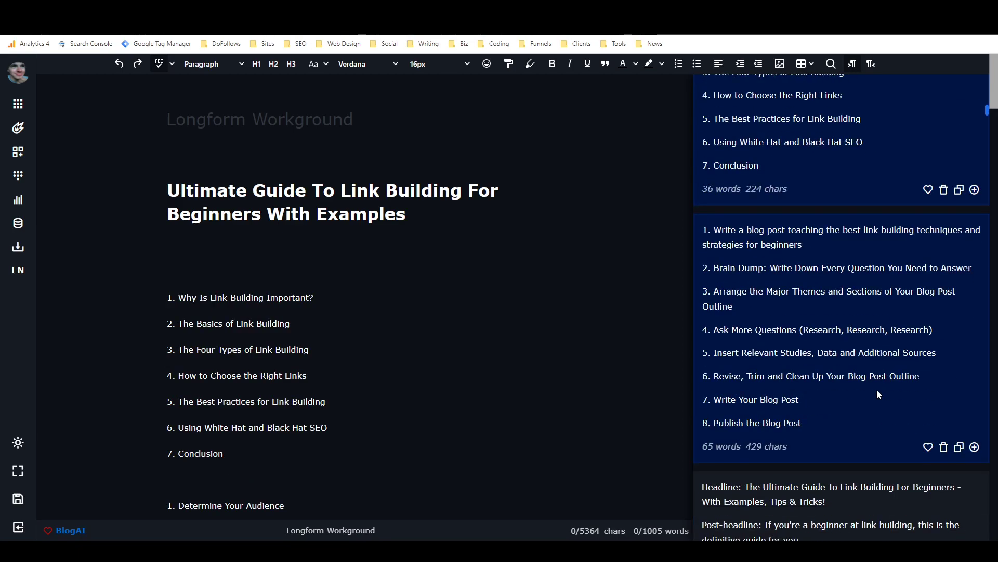
scroll(873, 391, down, 10)
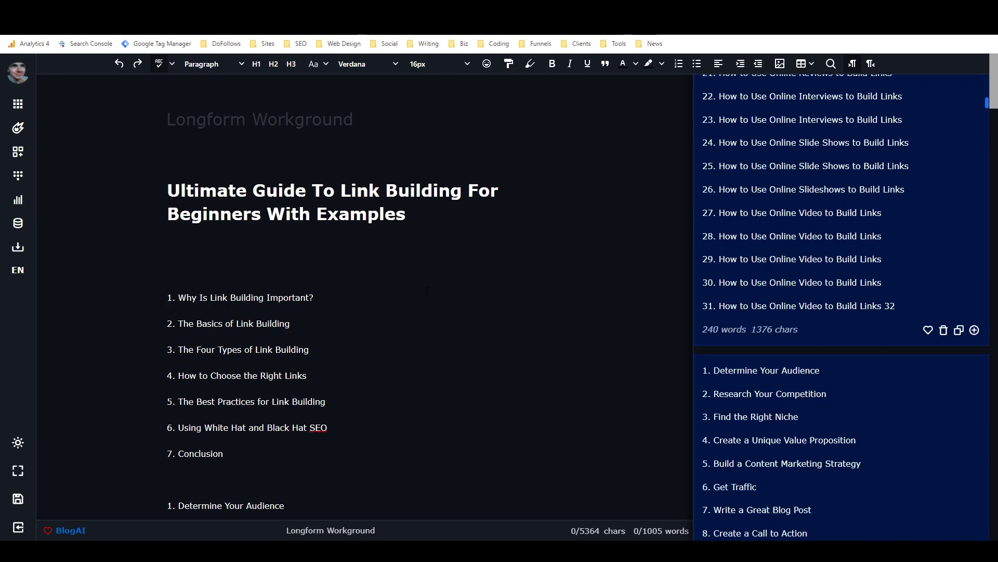
scroll(829, 248, up, 15)
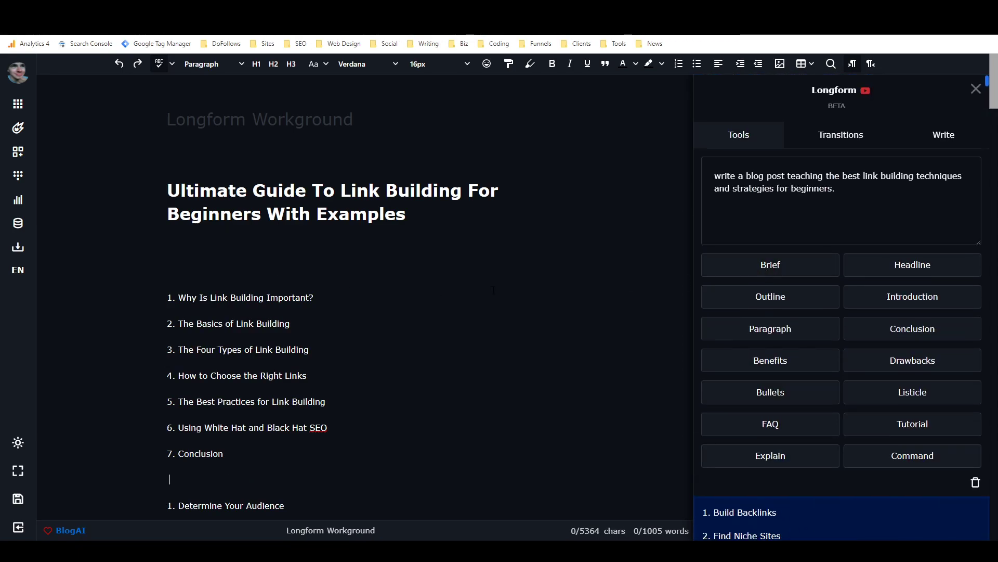
Step: Remove the typed numbers from all seven items of the outline running from "Why Is Link Building Important?" to "Conclusion"
scroll(565, 282, down, 2)
drag(176, 194, 158, 348)
key(Delete)
key(Delete)
key(Delete)
key(Delete)
key(Delete)
key(Delete)
key(Delete)
key(Delete)
key(Delete)
key(Delete)
key(Delete)
key(Delete)
key(Delete)
key(Delete)
Step: Remove the typed numbers from the second outline's items, from "Determine Your Audience" through "Build a Content Marketing Strategy"
drag(186, 401, 177, 505)
key(Delete)
key(Delete)
key(Delete)
key(Delete)
key(Delete)
key(Delete)
key(Delete)
key(Delete)
key(Delete)
key(Delete)
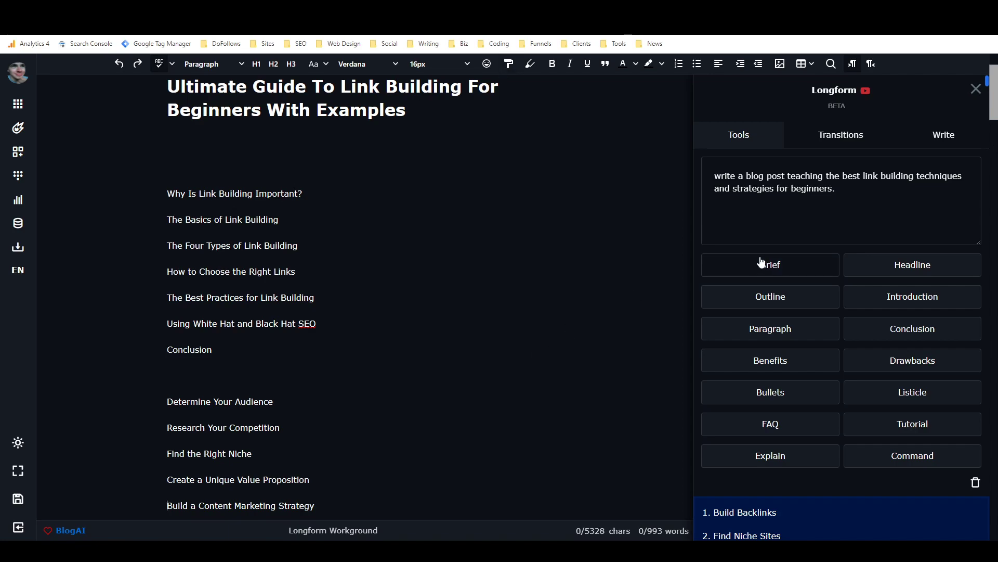
Step: Add the line "What is Link Building?" as the first outline item, directly above "Why Is Link Building Important?"
scroll(396, 270, up, 2)
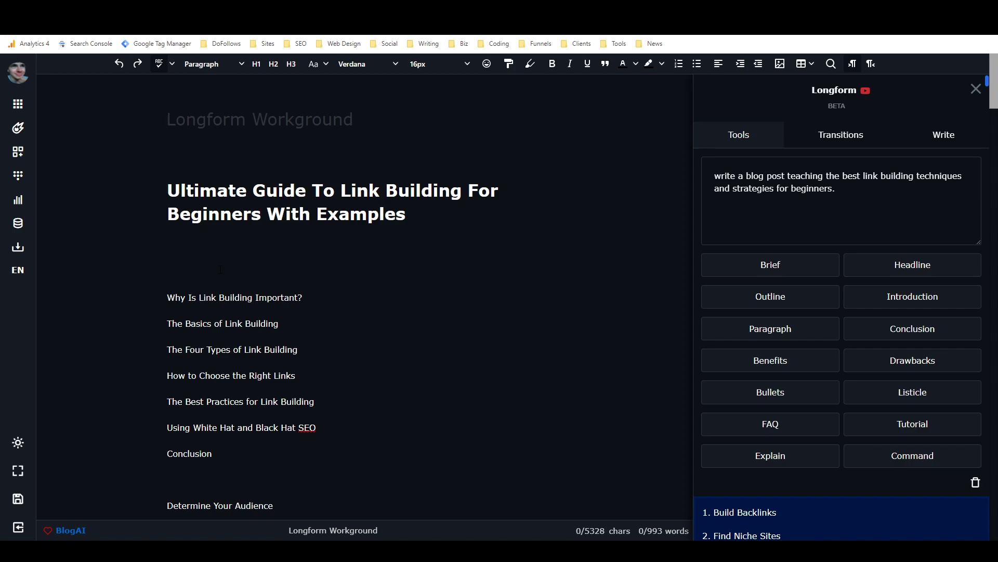
text(What is Link Building?)
Step: Generate introduction suggestions from the full "Ultimate Guide To Link Building For Beginners With Examples" heading with the Introduction tool
click(419, 217)
drag(419, 217, 158, 185)
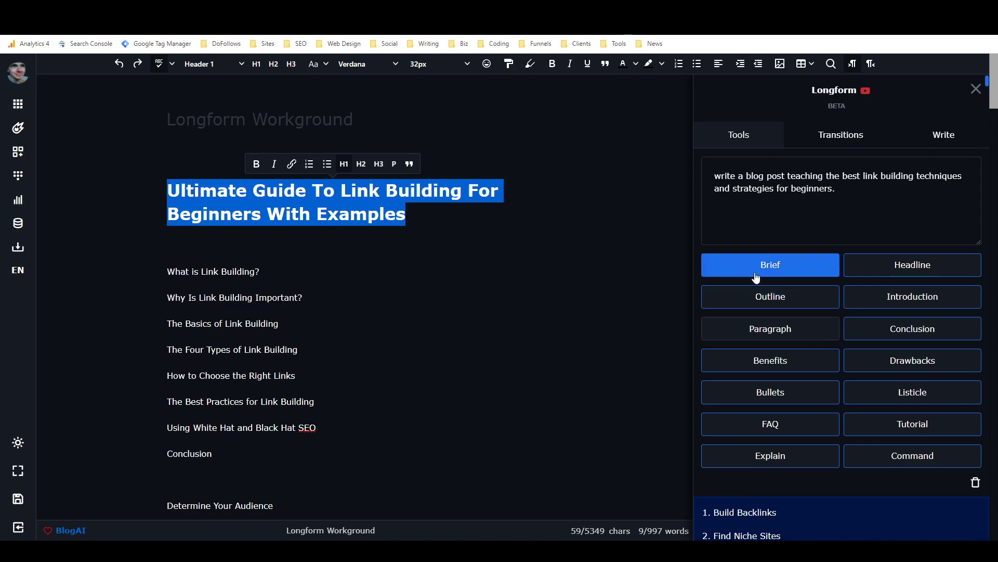
click(916, 300)
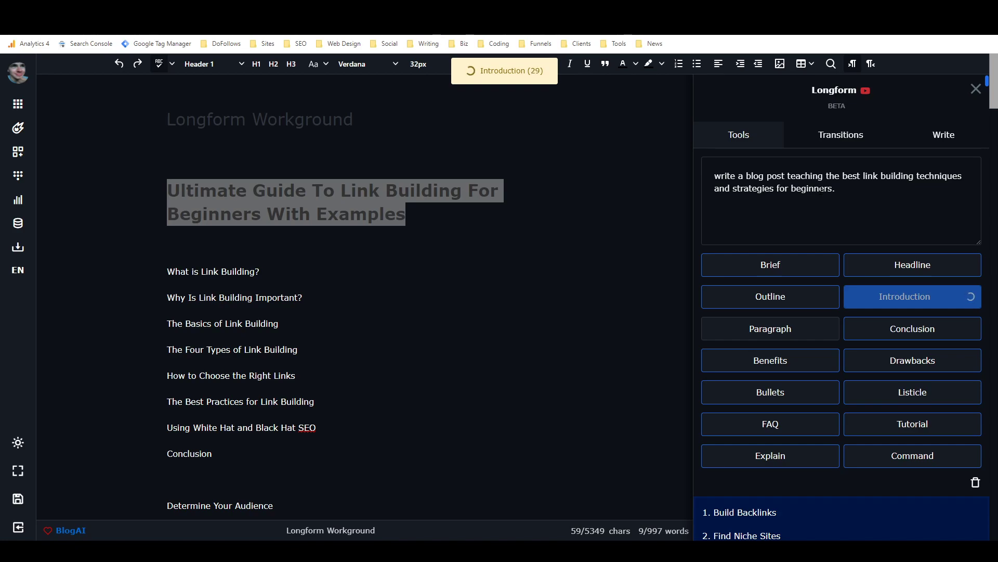
Step: Review the generated introductions and insert the one starting "Link building is a great way to generate more traffic" below the main heading
scroll(822, 191, down, 5)
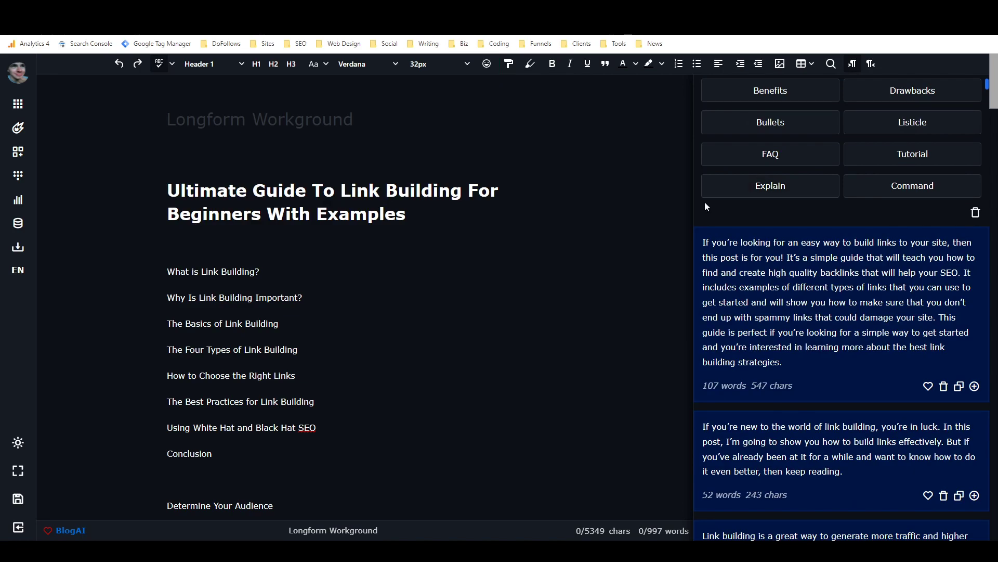
scroll(814, 202, up, 5)
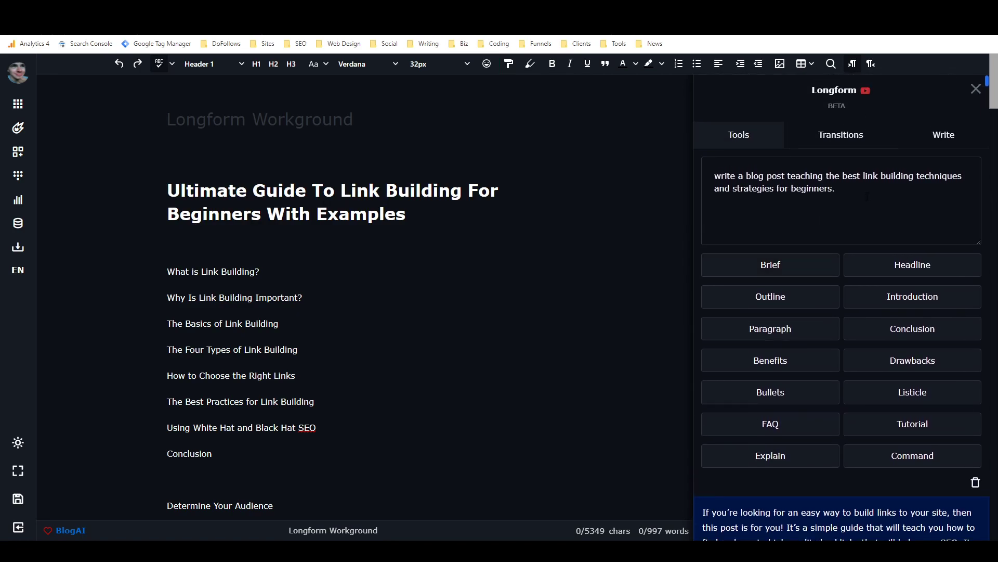
scroll(832, 208, down, 4)
click(340, 253)
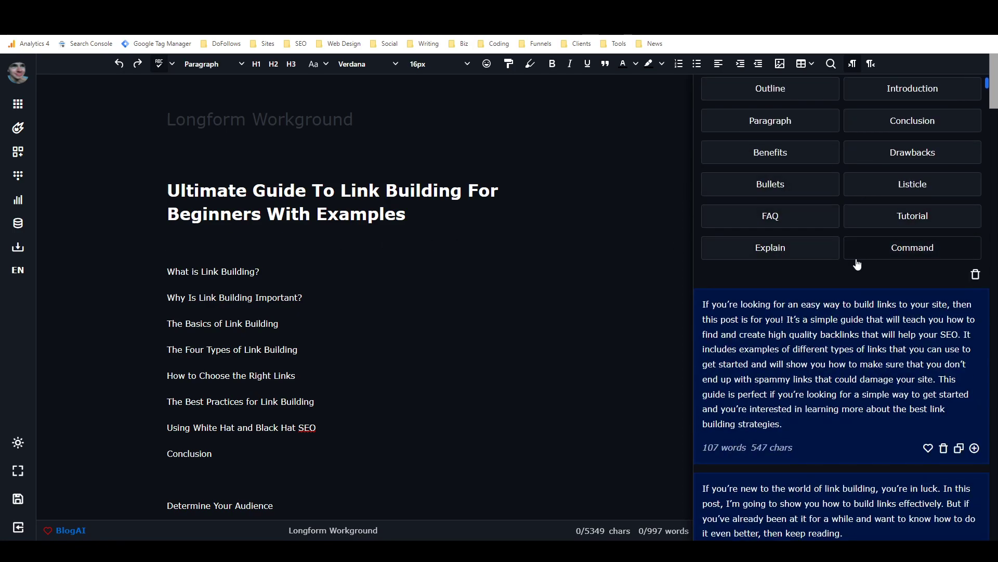
scroll(858, 263, up, 3)
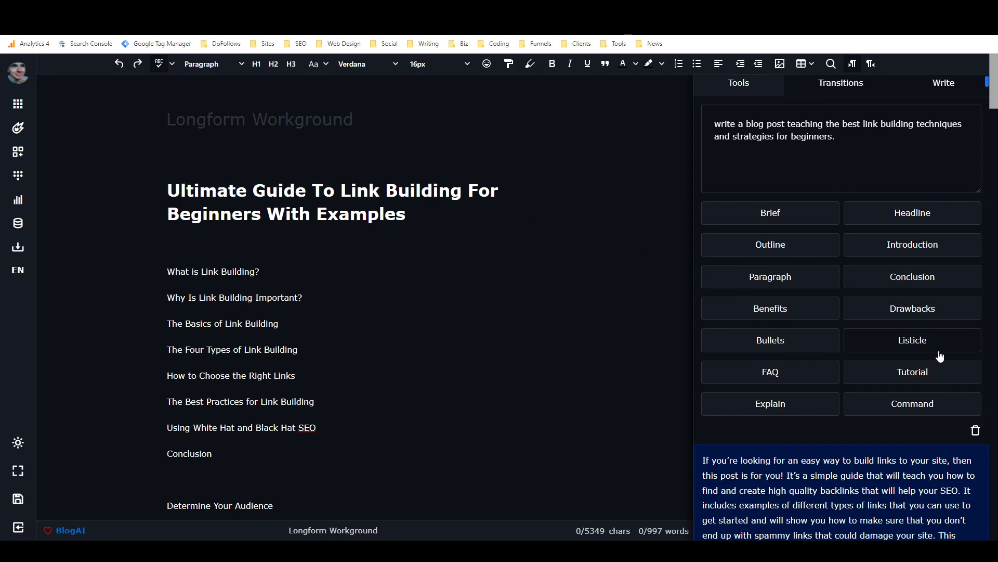
scroll(974, 349, down, 3)
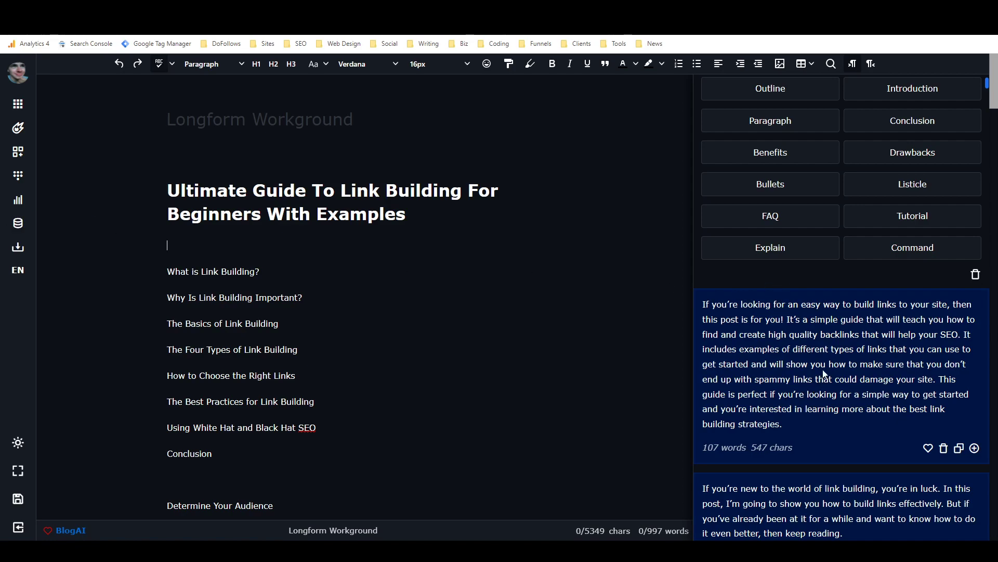
scroll(827, 369, down, 3)
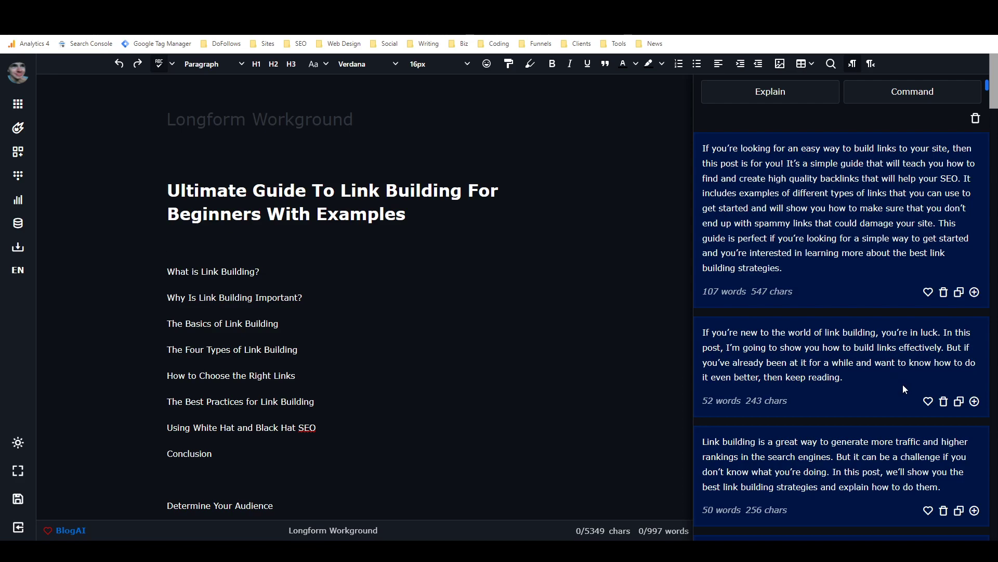
scroll(878, 364, down, 3)
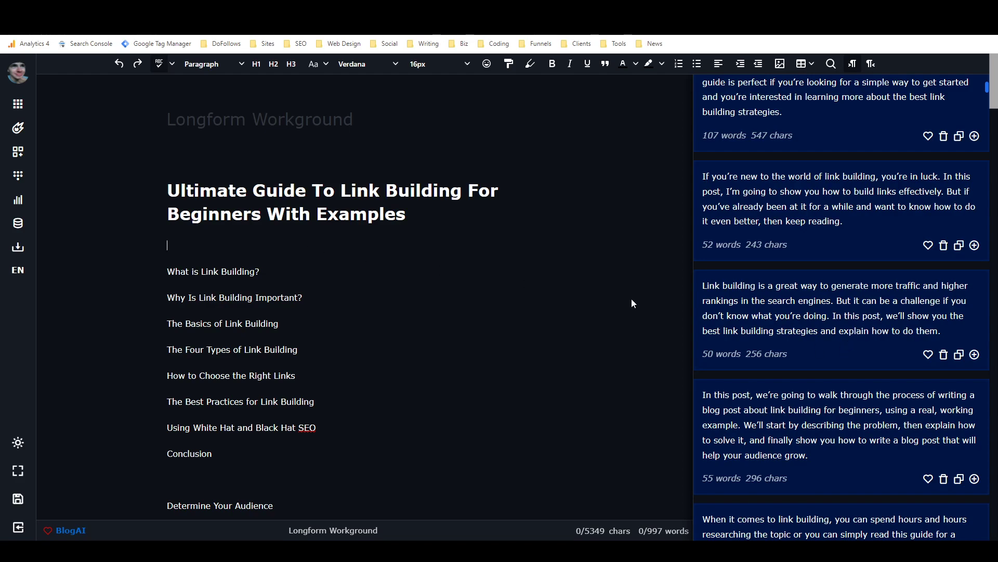
click(974, 354)
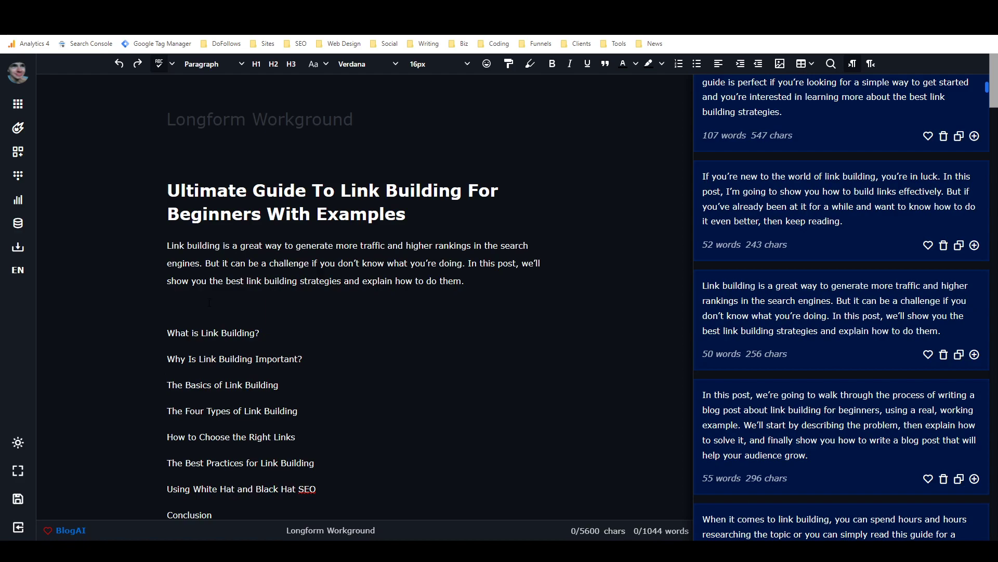
Step: Format "What is Link Building?" as Header 2 directly below the introduction and add an empty line under it
key(BackSpace)
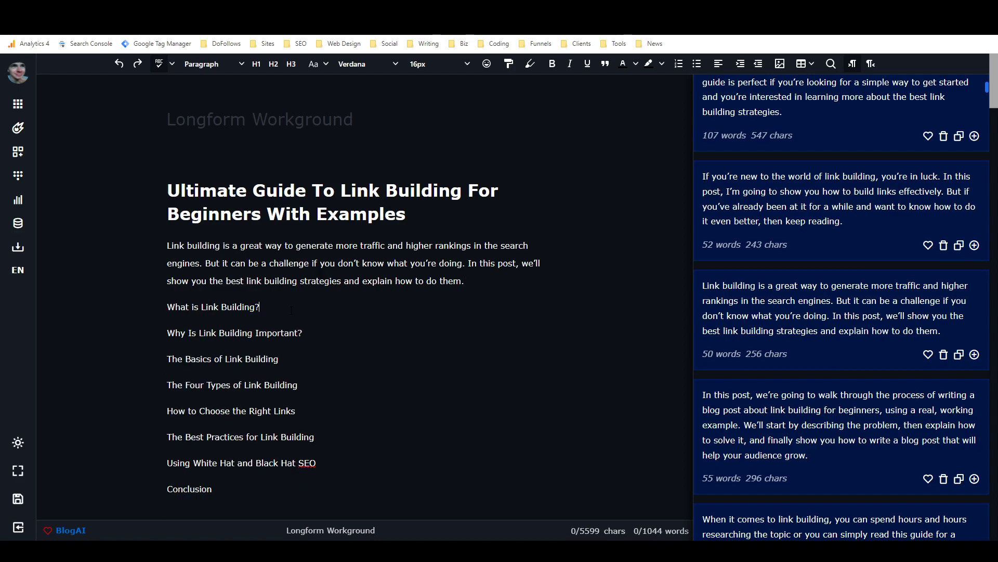
click(273, 63)
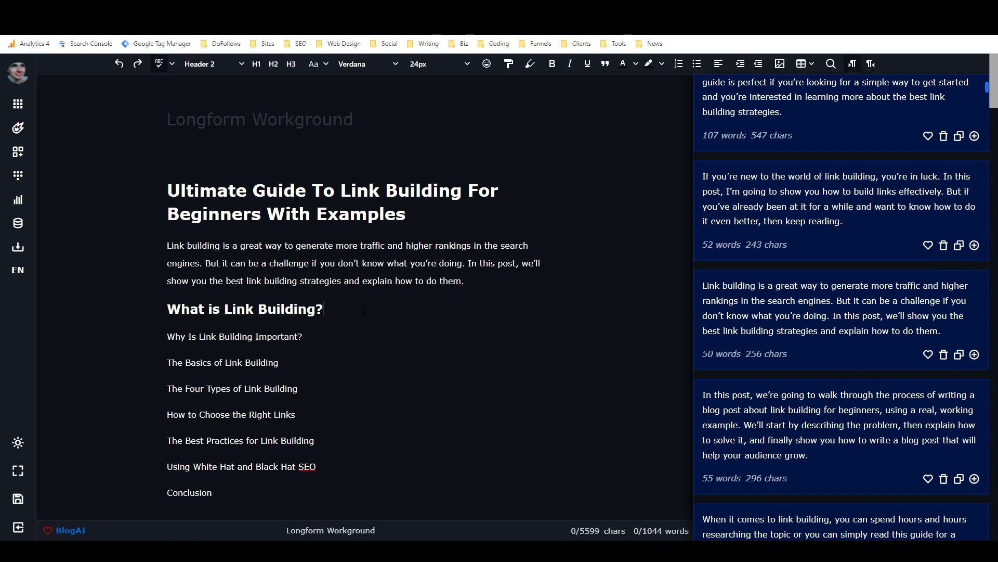
key(Return)
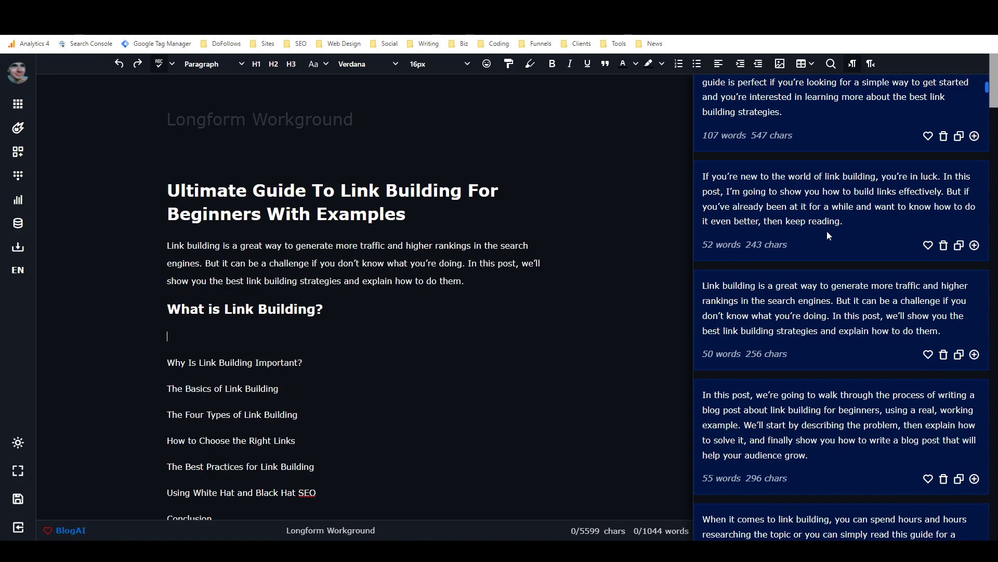
Step: Generate paragraph suggestions with the Paragraph tool from the introduction text together with the "What is Link Building?" heading
scroll(829, 234, up, 10)
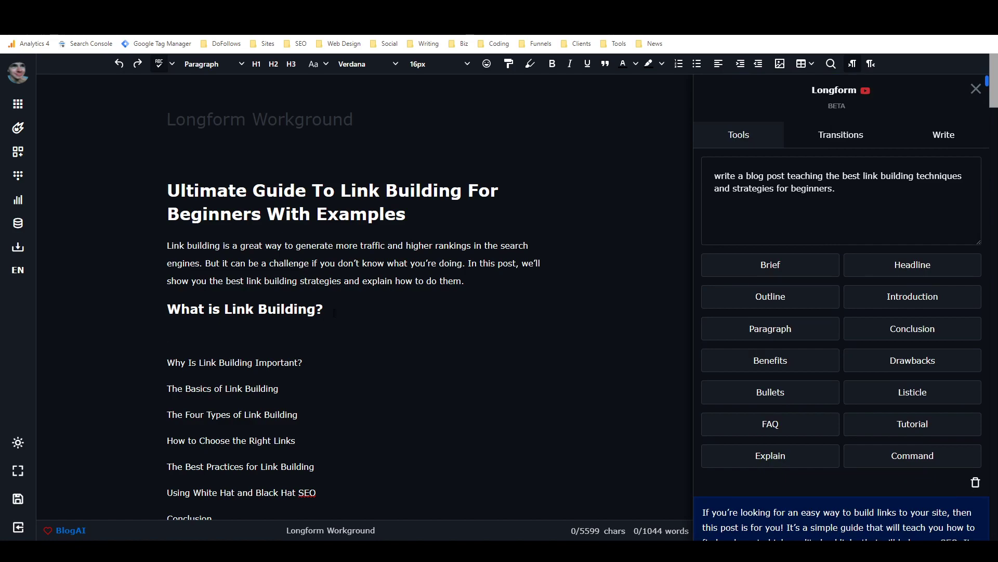
drag(336, 310, 133, 246)
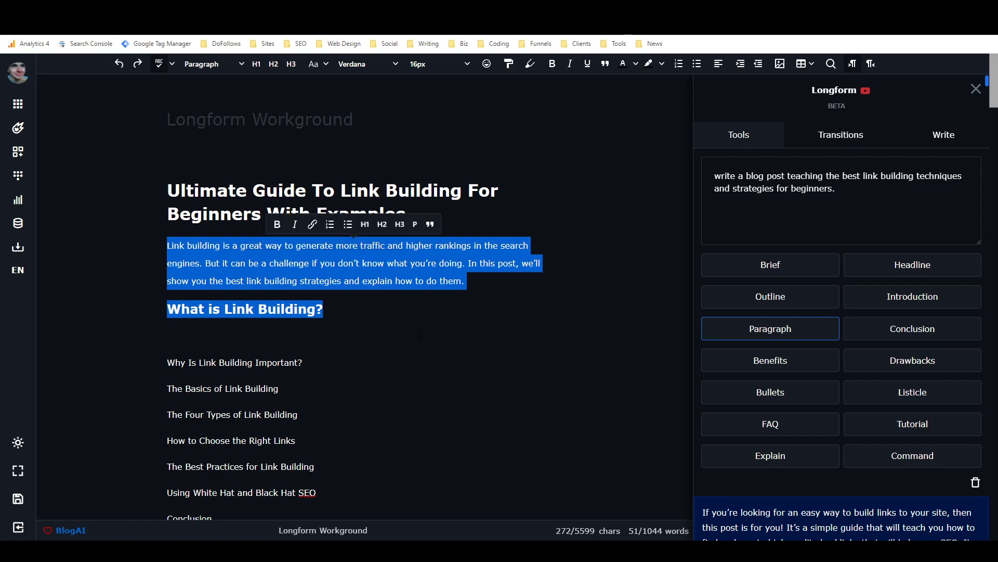
click(745, 327)
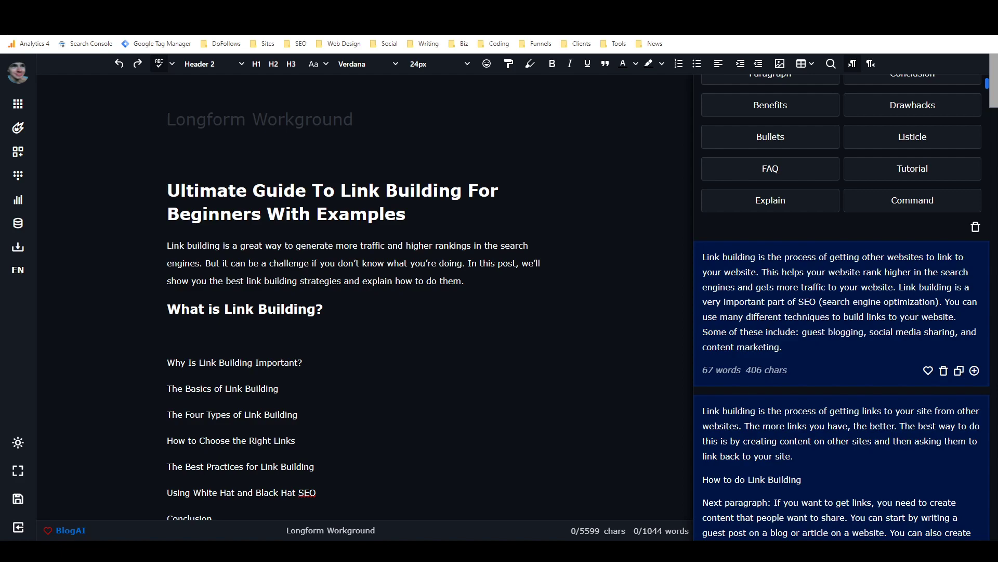
Step: Insert the paragraph starting "Link building is the process of getting other websites to link" under "What is Link Building?" and remove the blank line after it
scroll(909, 311, down, 1)
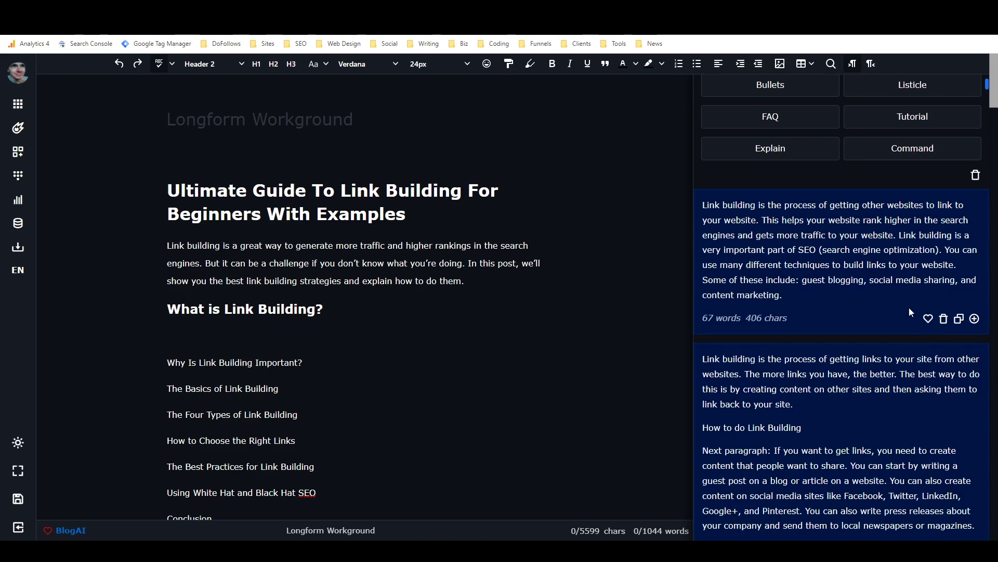
scroll(909, 311, down, 9)
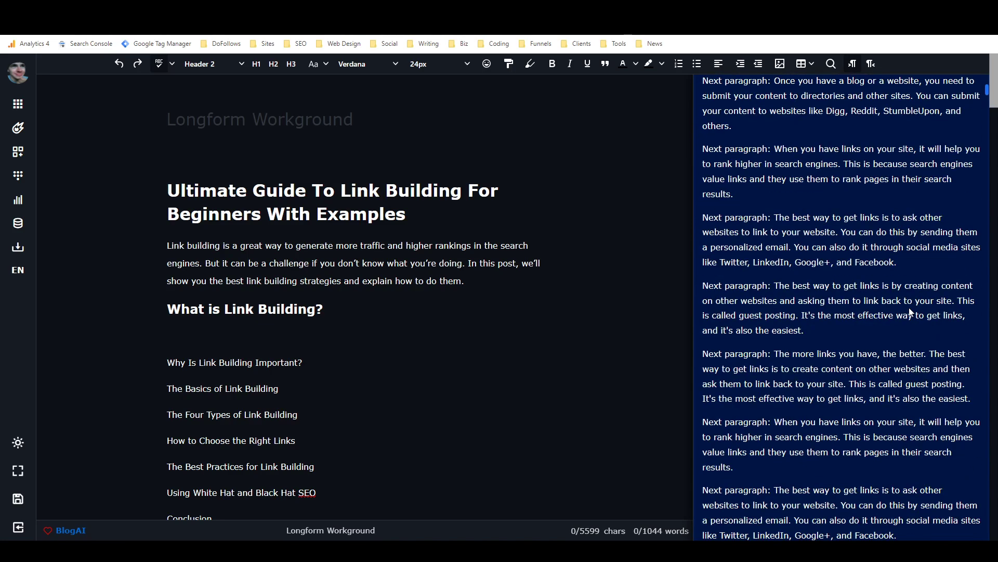
scroll(908, 311, down, 2)
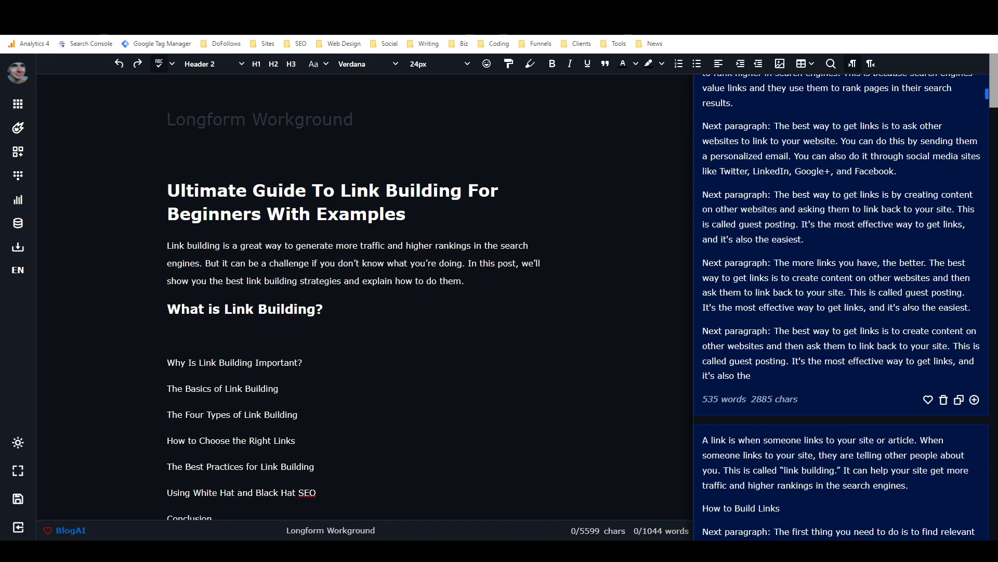
scroll(911, 311, down, 4)
scroll(911, 310, up, 15)
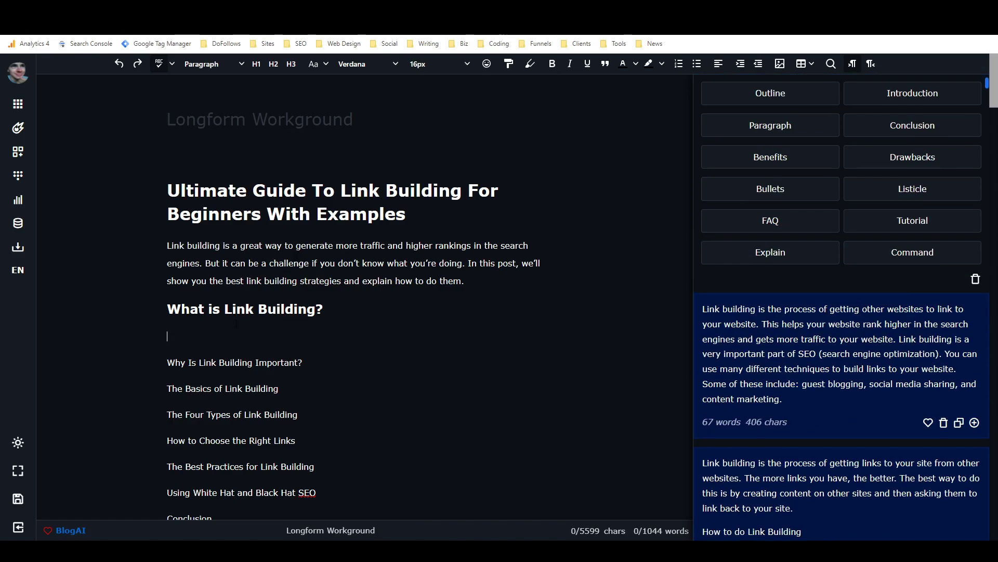
click(975, 422)
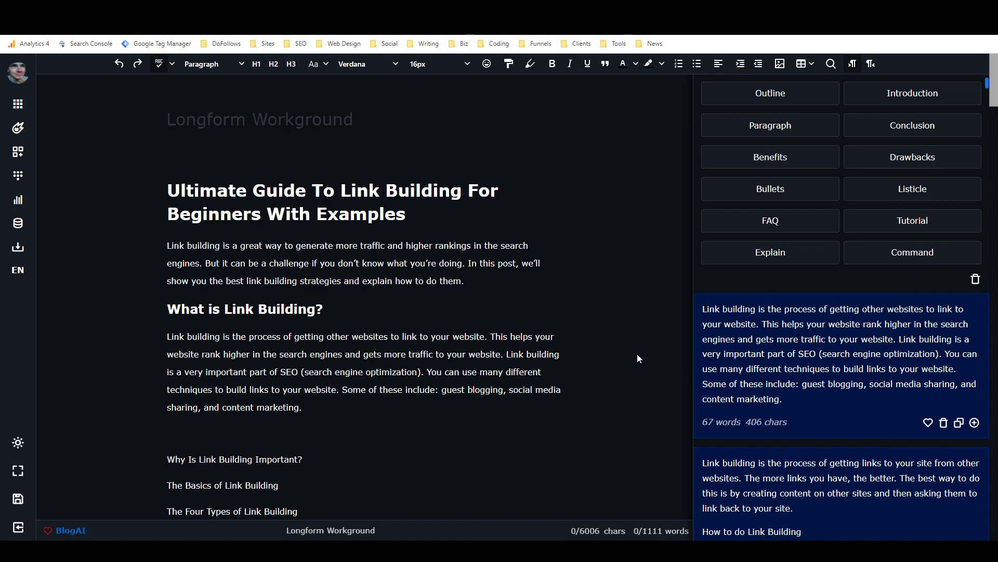
key(BackSpace)
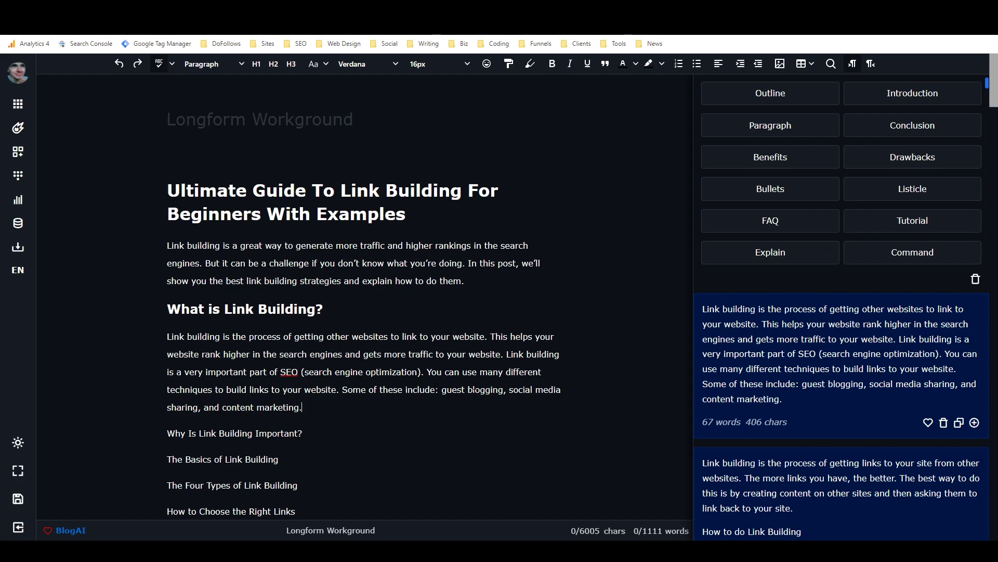
Step: Format the "Why Is Link Building Important?" line as Header 3 and add an empty line below it
scroll(361, 328, down, 2)
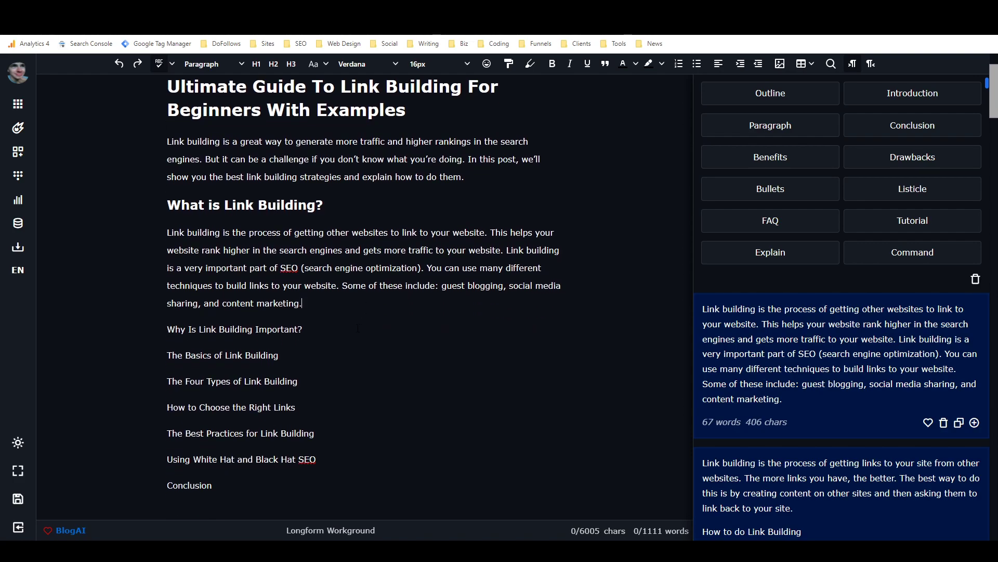
scroll(381, 100, up, 2)
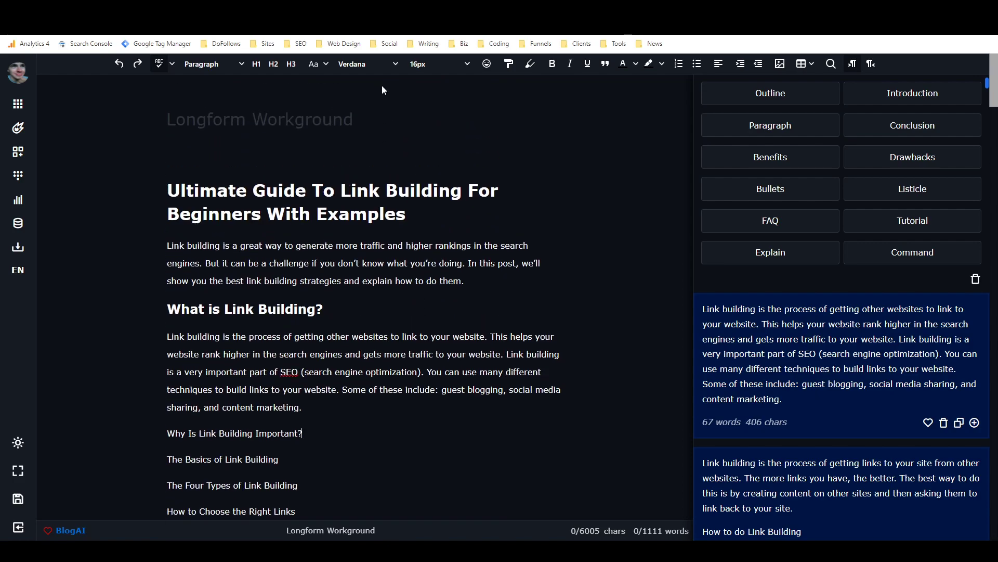
click(292, 64)
click(371, 435)
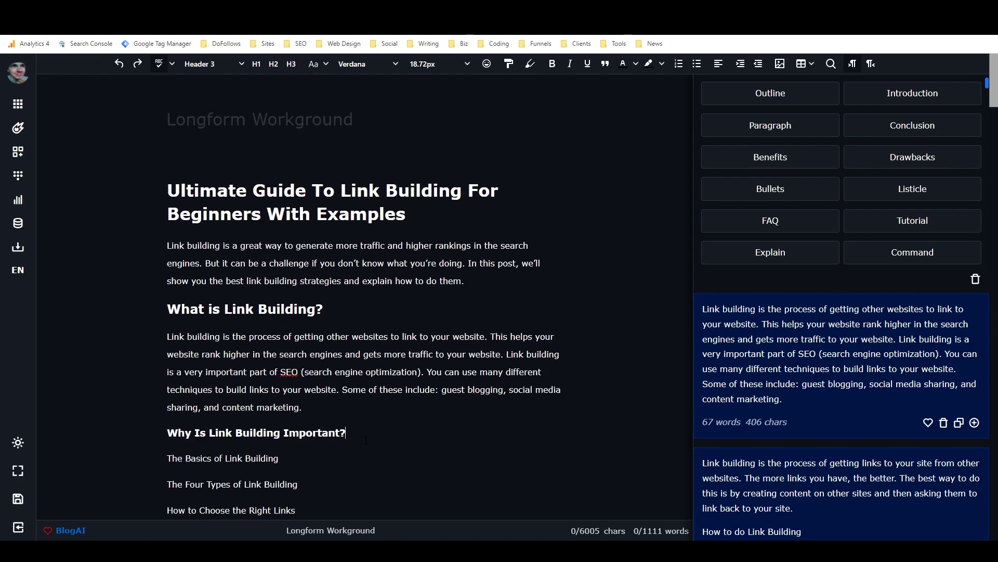
scroll(762, 309, up, 4)
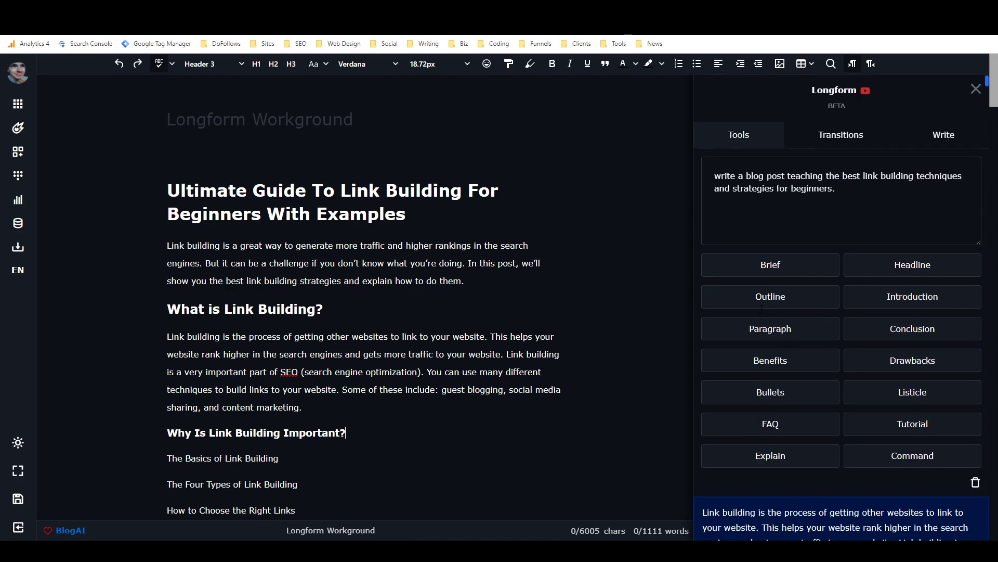
scroll(380, 334, down, 2)
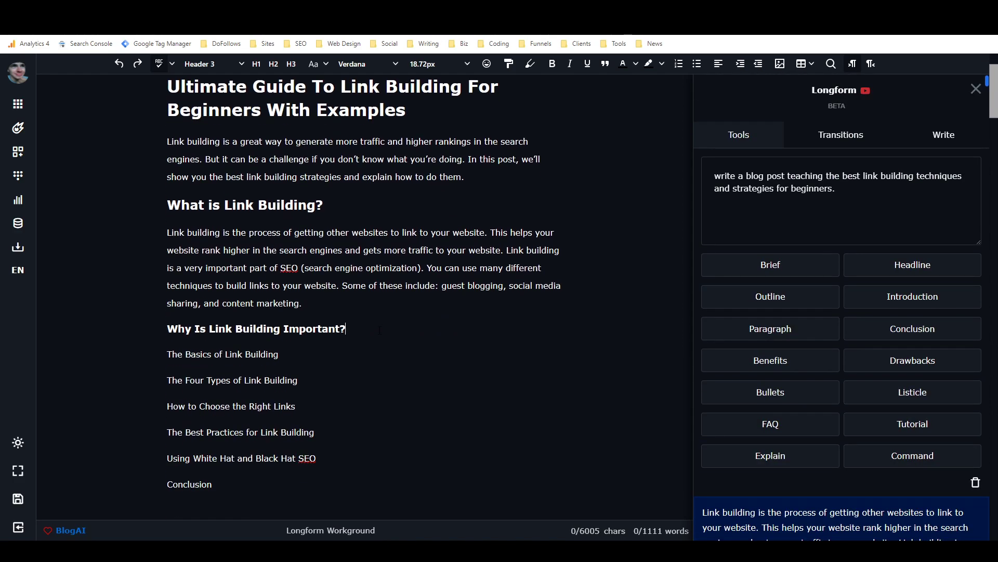
key(Return)
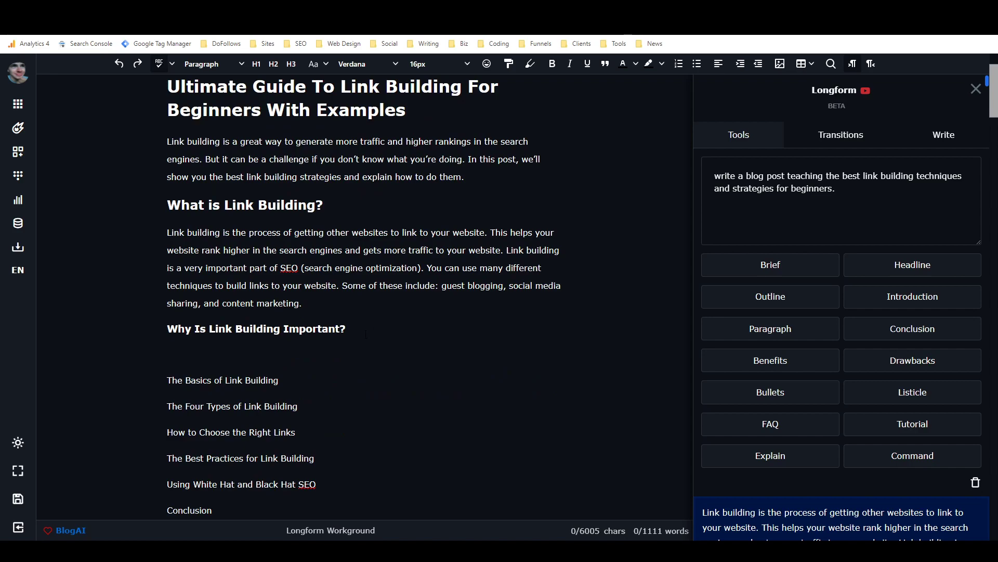
Step: Generate suggestions with the Explain tool from the "Why Is Link Building Important?" heading and review them
drag(365, 333, 165, 332)
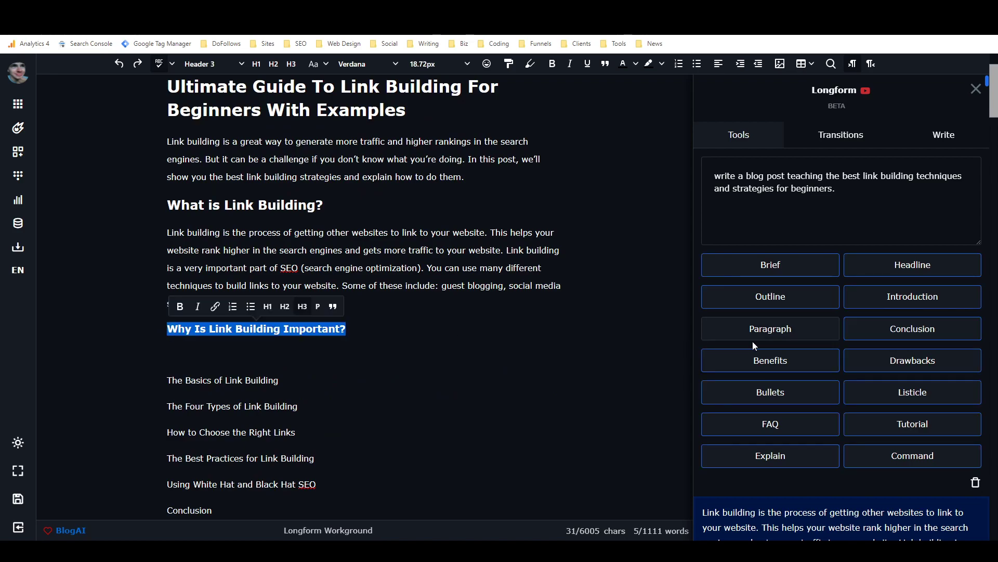
click(762, 455)
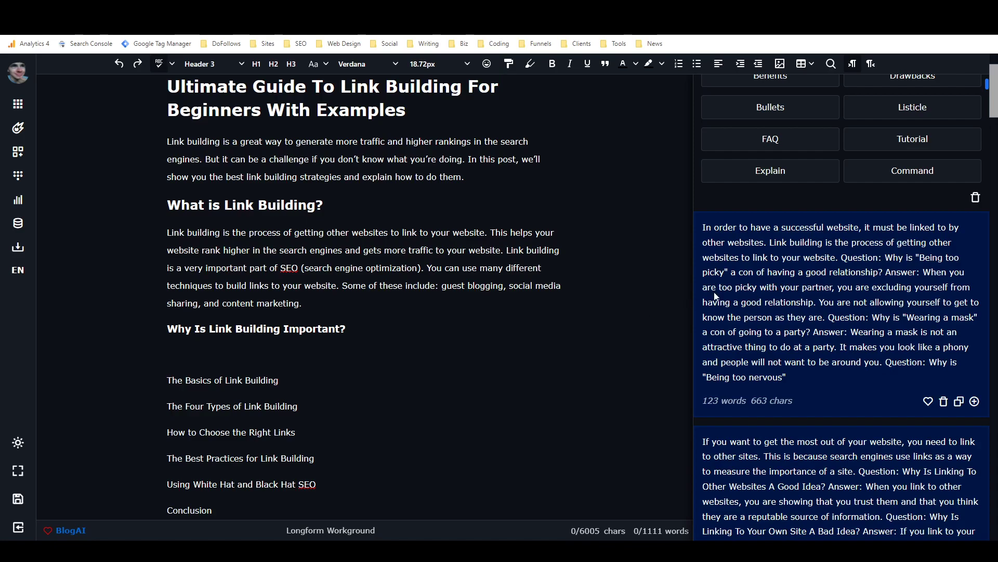
scroll(786, 327, down, 4)
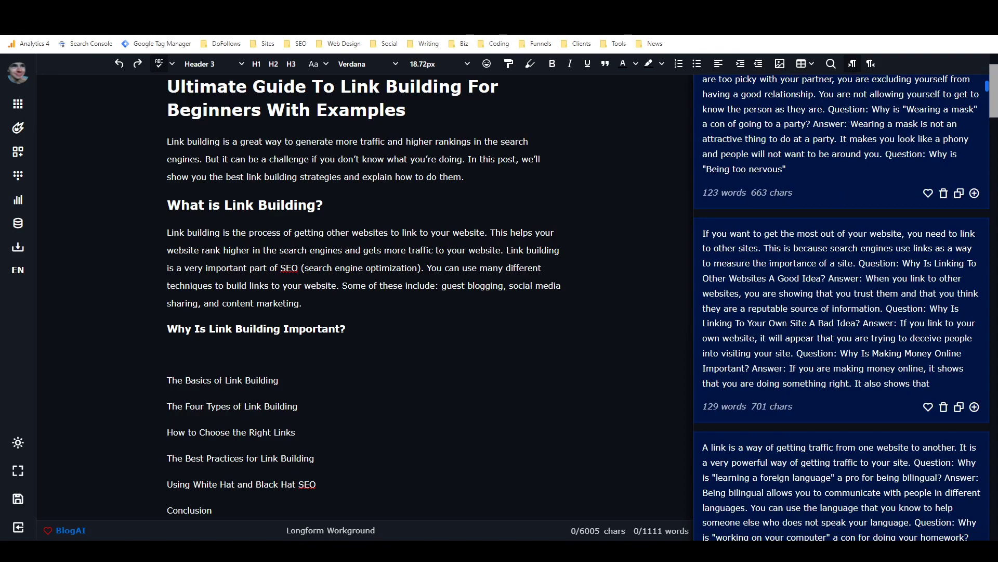
scroll(789, 323, down, 3)
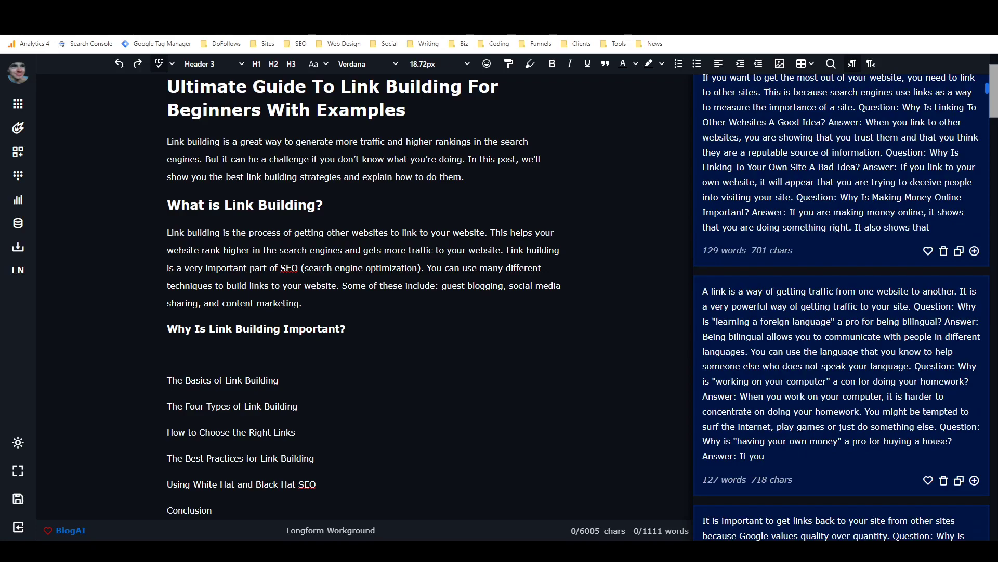
scroll(705, 376, down, 4)
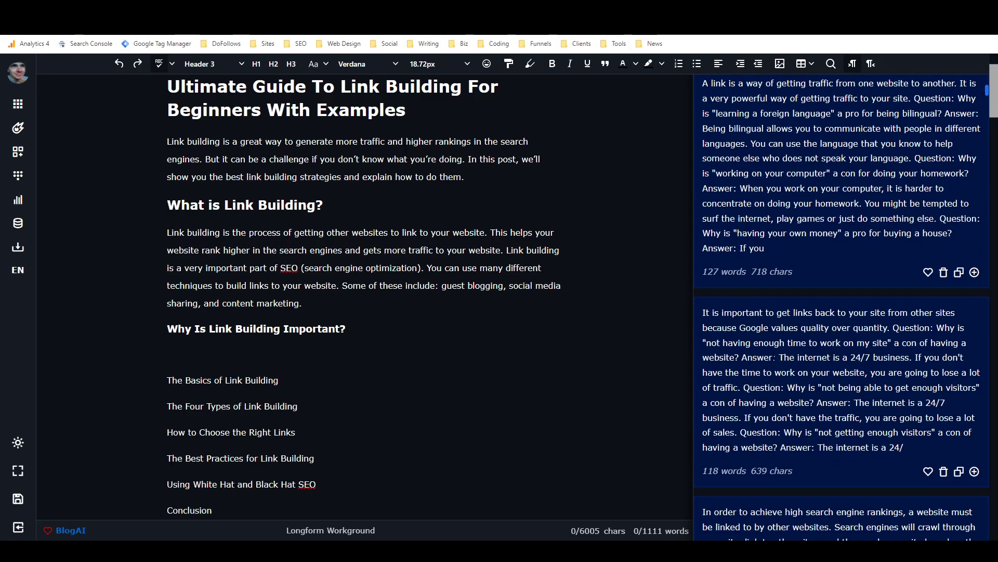
scroll(777, 358, down, 4)
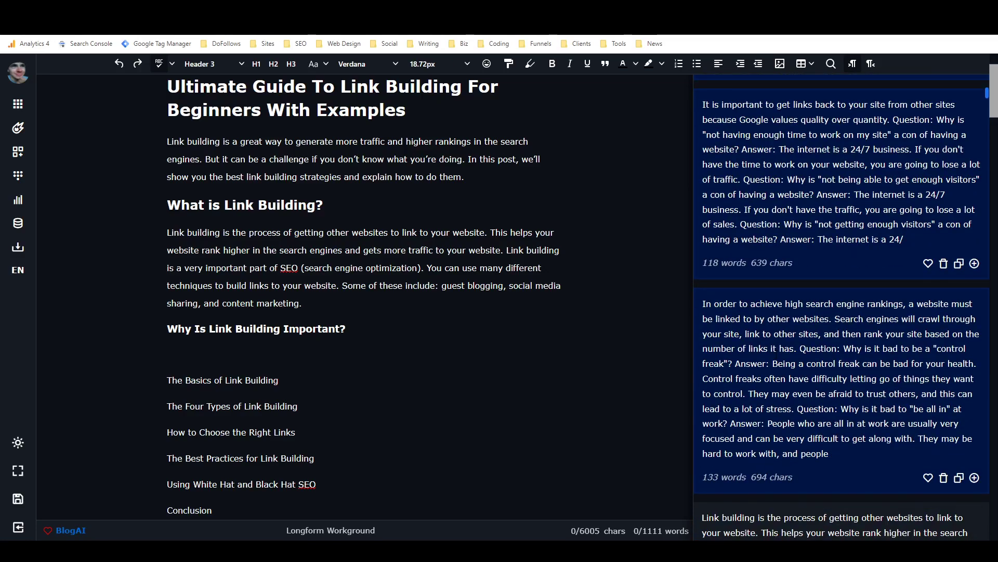
scroll(777, 358, up, 12)
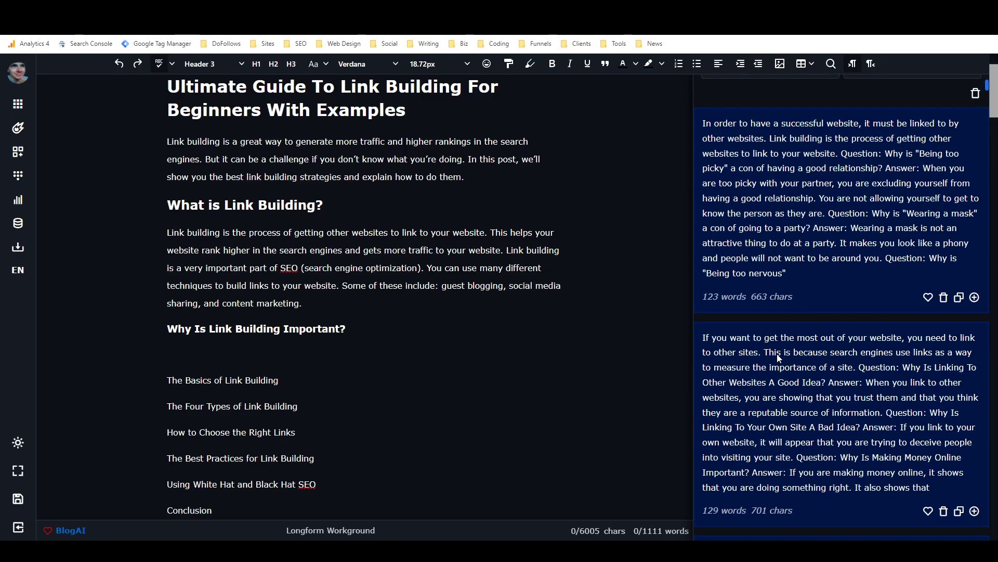
scroll(779, 358, up, 6)
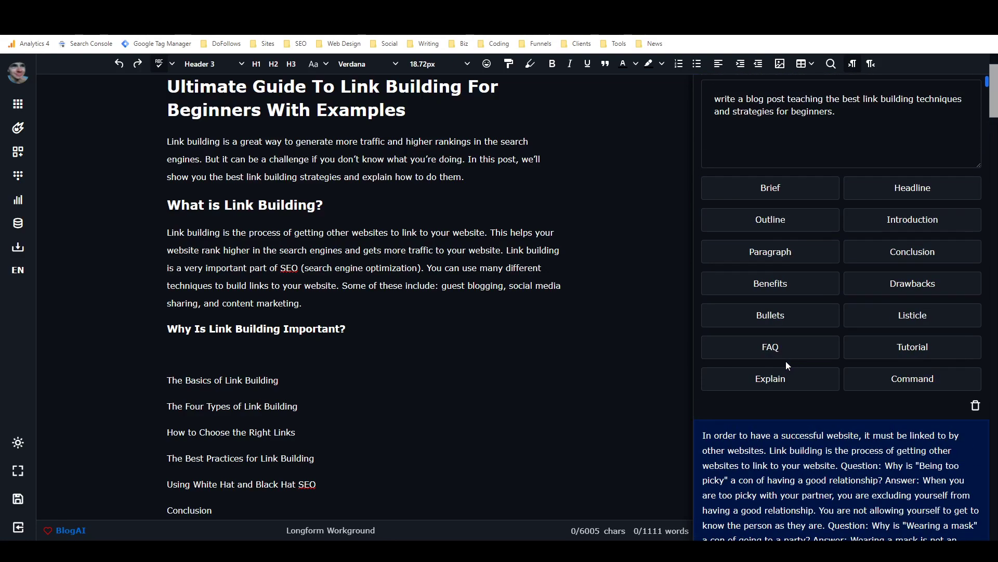
Step: Generate paragraph suggestions with the Paragraph tool from the "What is Link Building?" body text together with the "Why Is Link Building Important?" heading
drag(390, 326, 167, 232)
click(738, 253)
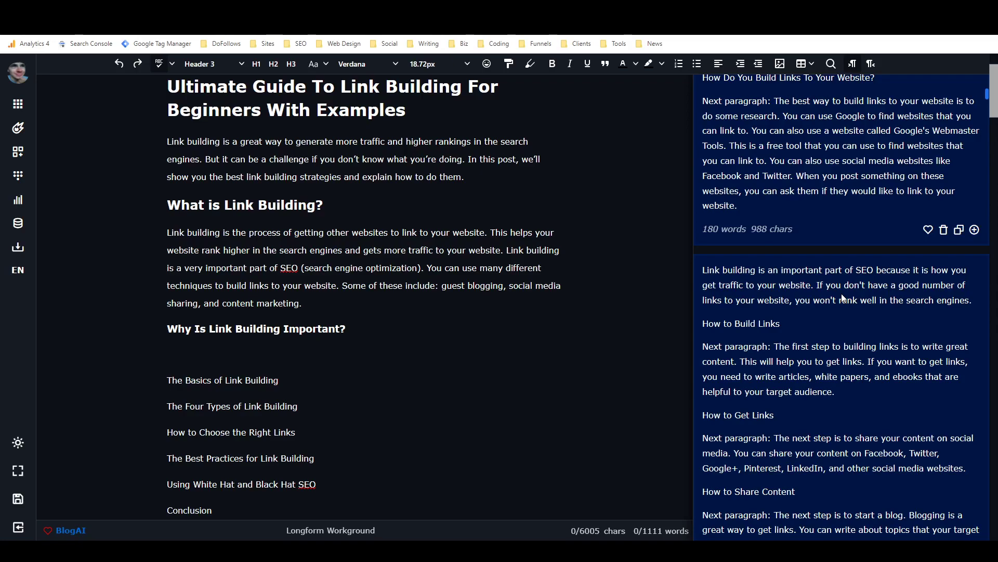
scroll(843, 298, down, 15)
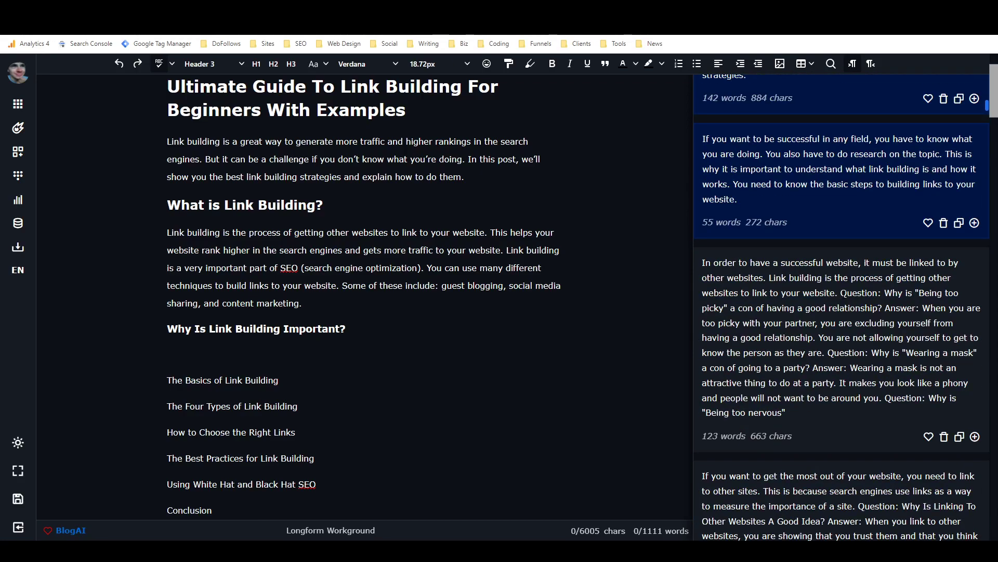
scroll(839, 293, up, 10)
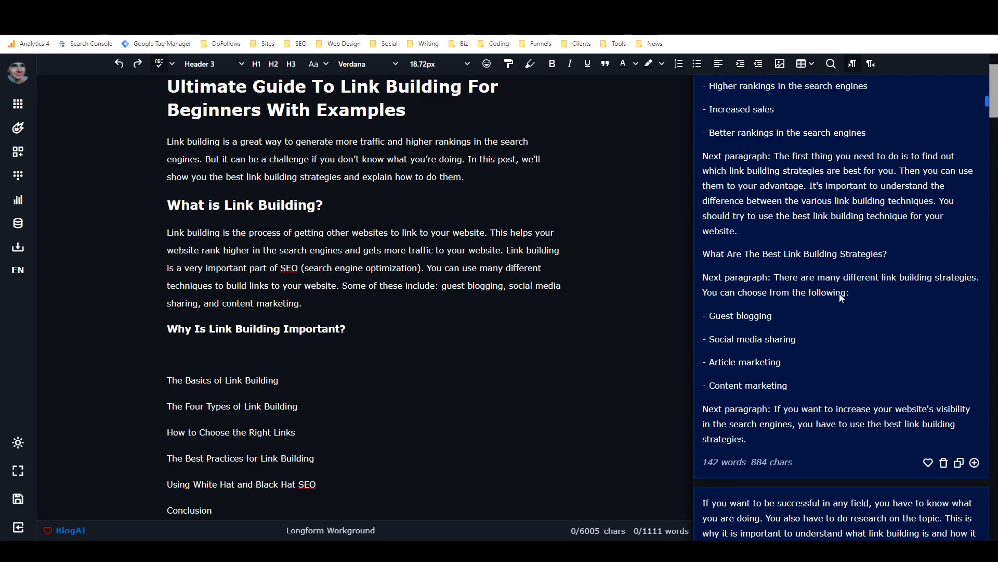
scroll(834, 299, up, 10)
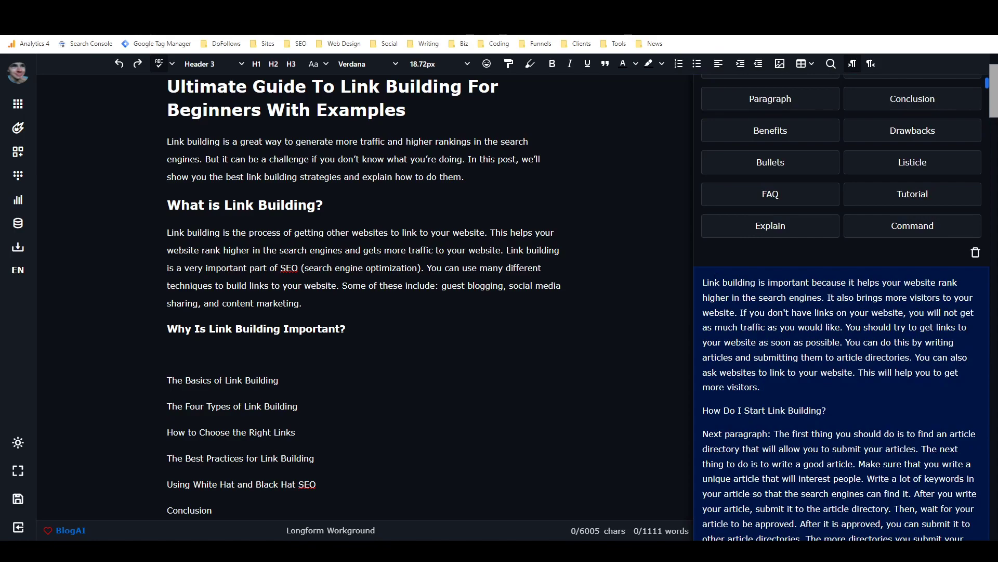
Step: Copy only the opening paragraph of the suggestion starting "Link building is important because" into the empty line under "Why Is Link Building Important?"
drag(704, 283, 769, 394)
key(ctrl+c)
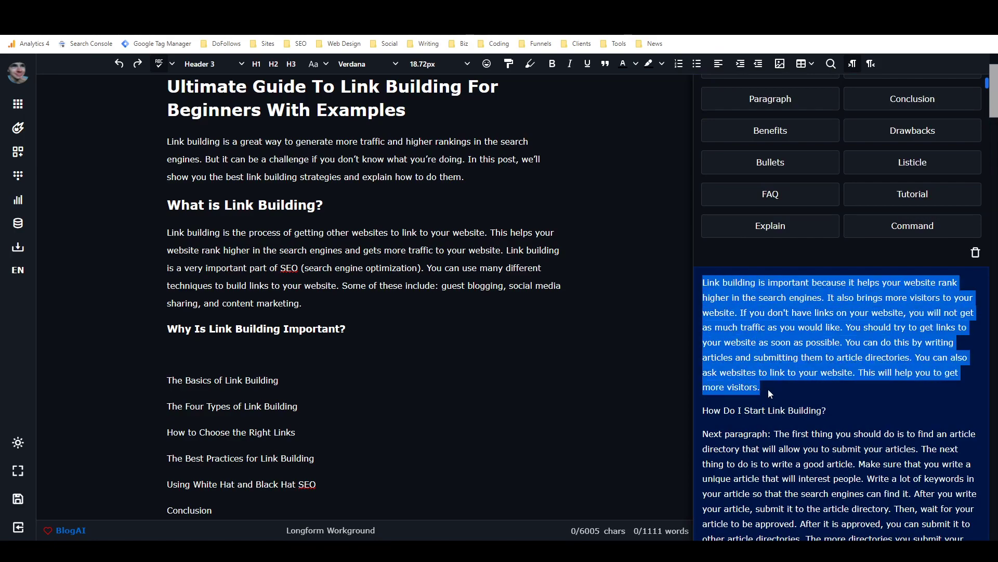
click(385, 377)
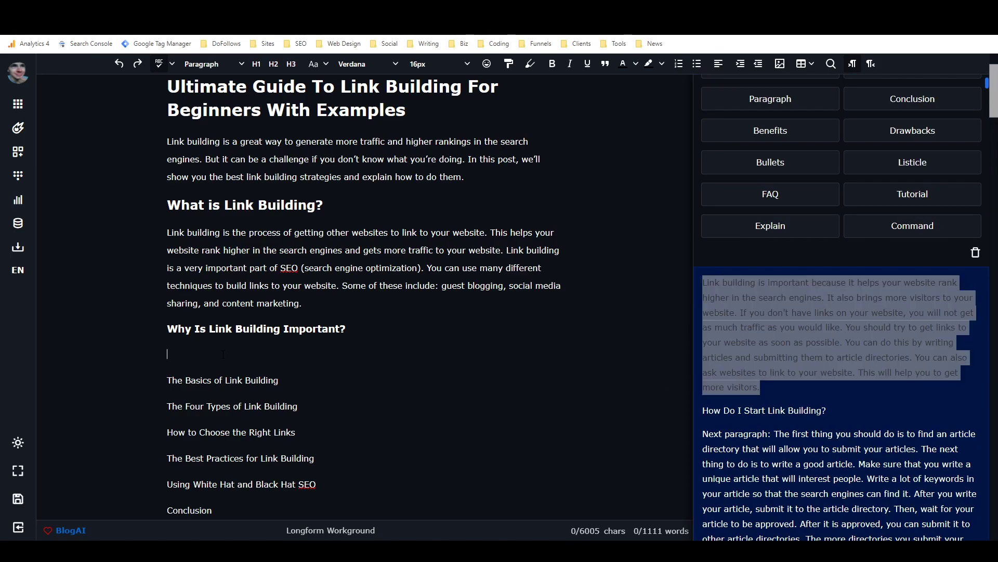
key(ctrl+v)
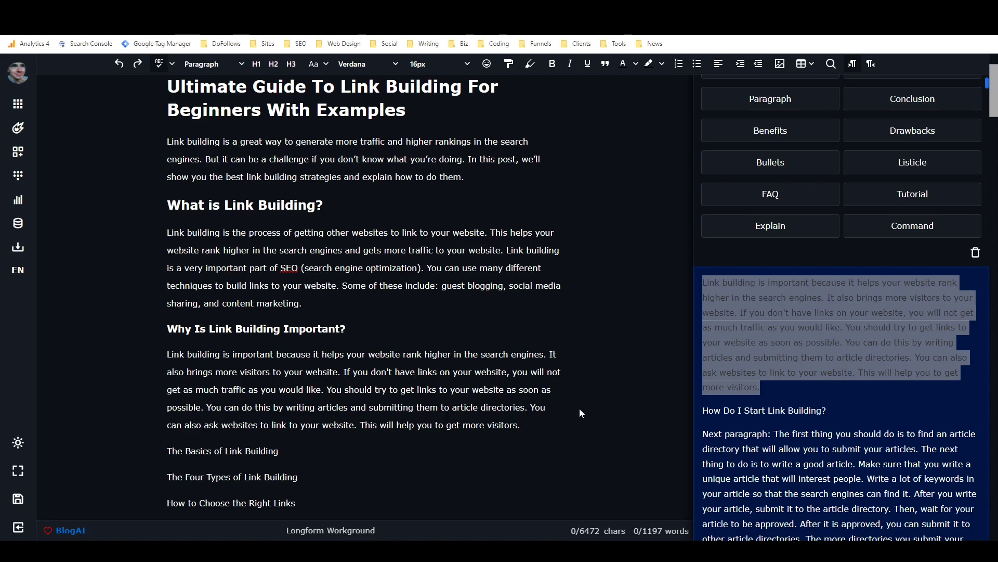
Step: Delete the sentence about submitting to article directories and add ", the key is getting them to say yes" after "link to your website"
drag(207, 408, 529, 407)
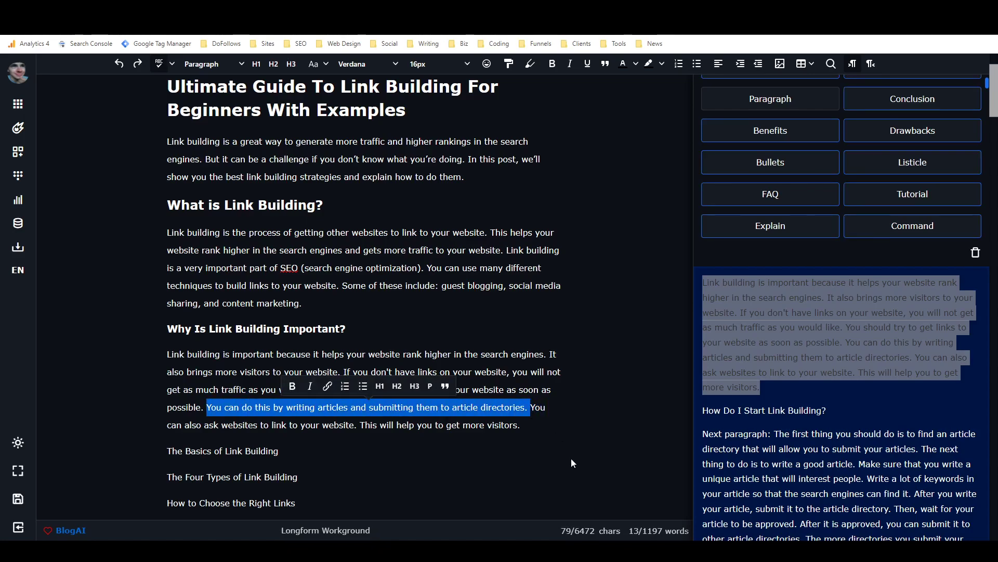
key(BackSpace)
double_click(250, 407)
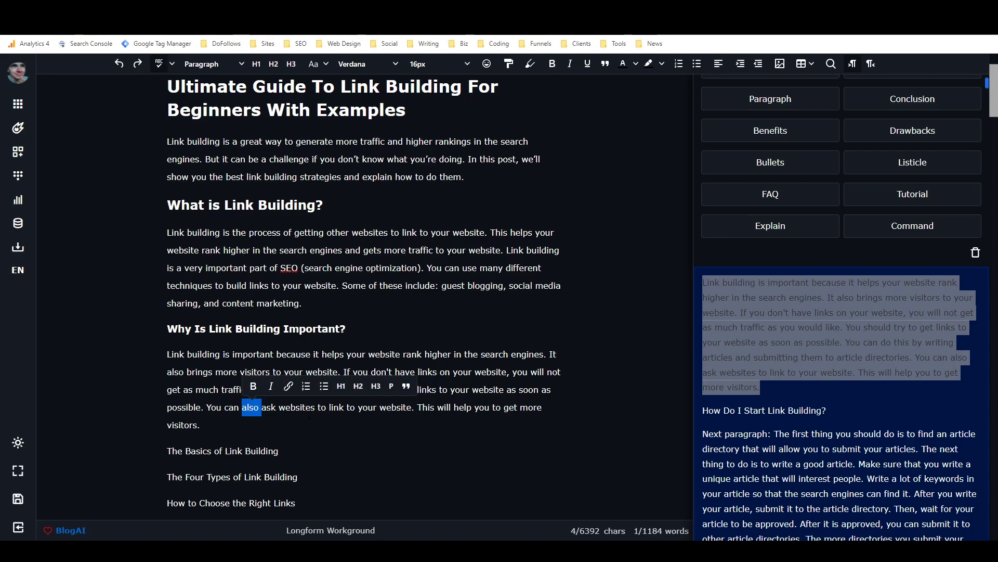
click(307, 408)
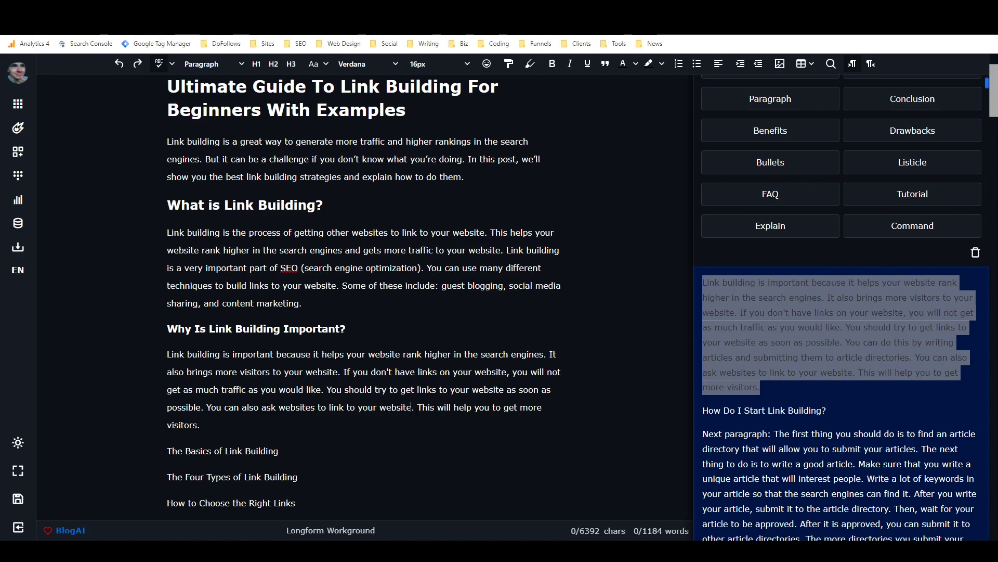
text(, the key is g)
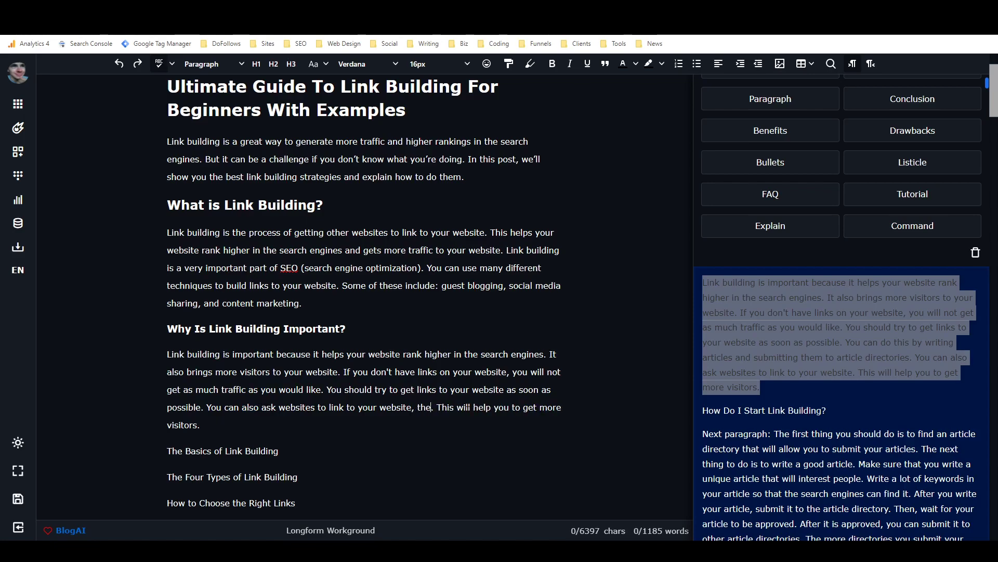
text(etting them to say )
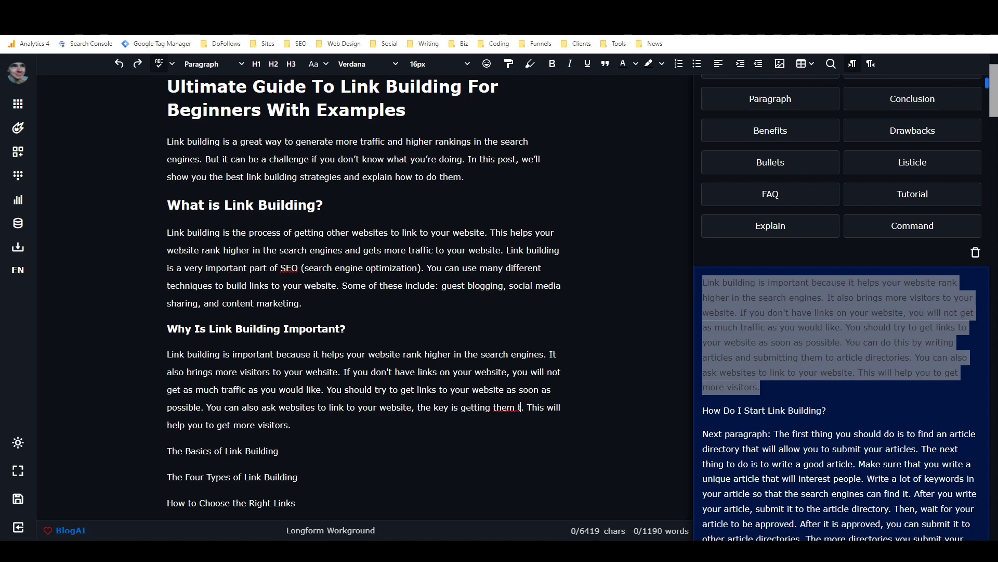
text(yes)
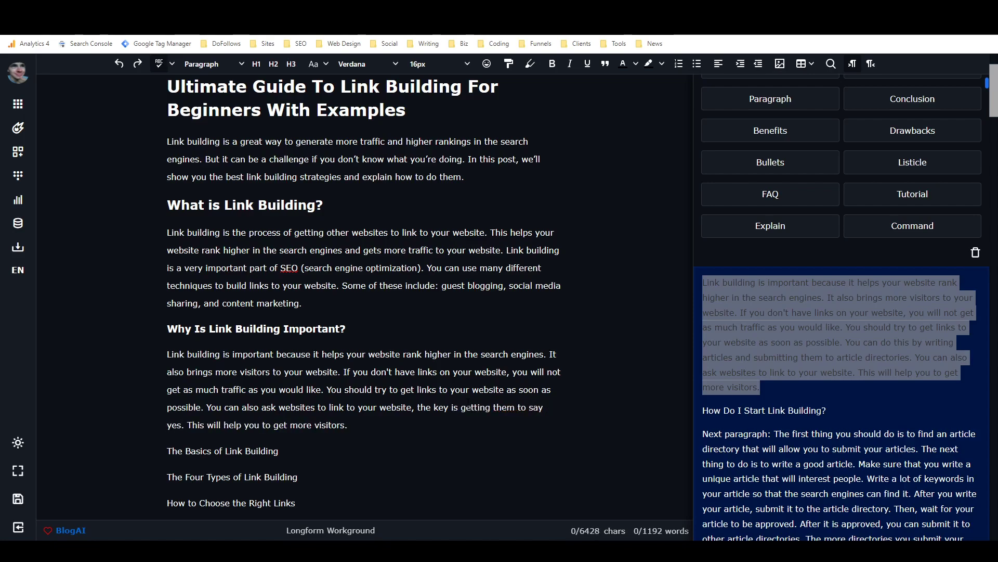
Step: Delete the outline line "The Four Types of Link Building" along with its blank line
scroll(468, 403, down, 3)
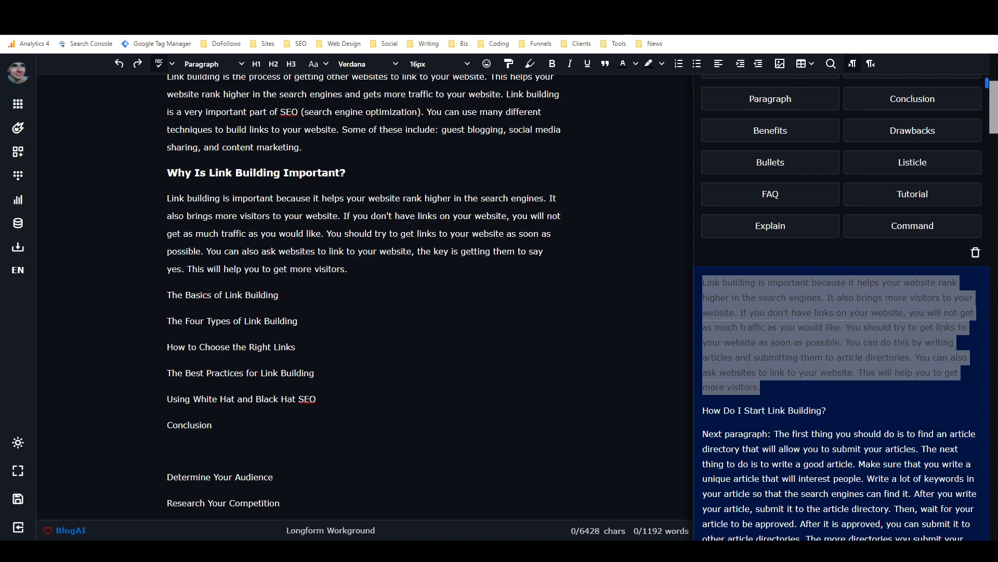
triple_click(142, 323)
key(BackSpace)
key(BackSpace)
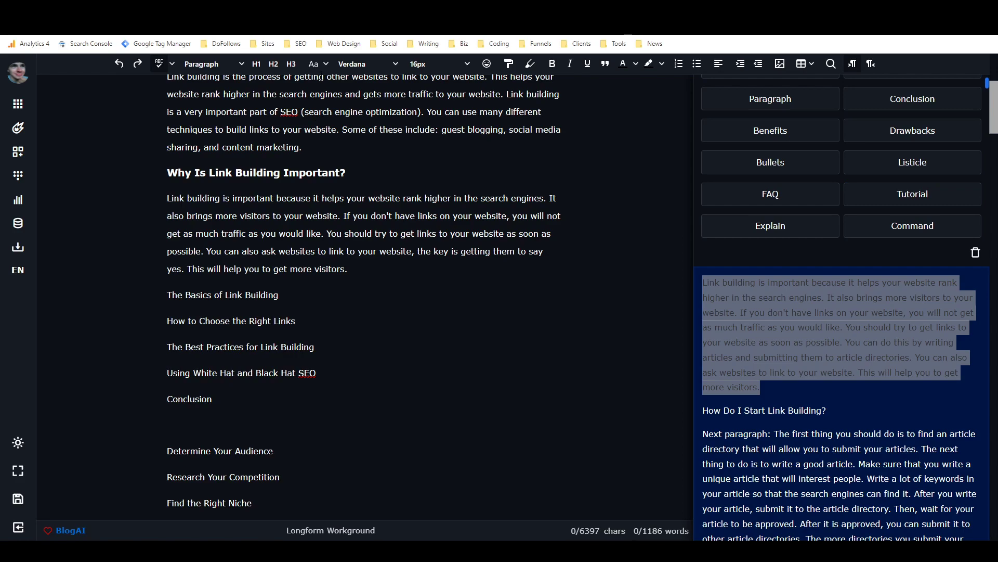
Step: Format "The Basics of Link Building" as Header 2 and add an empty line below it
click(274, 63)
click(376, 298)
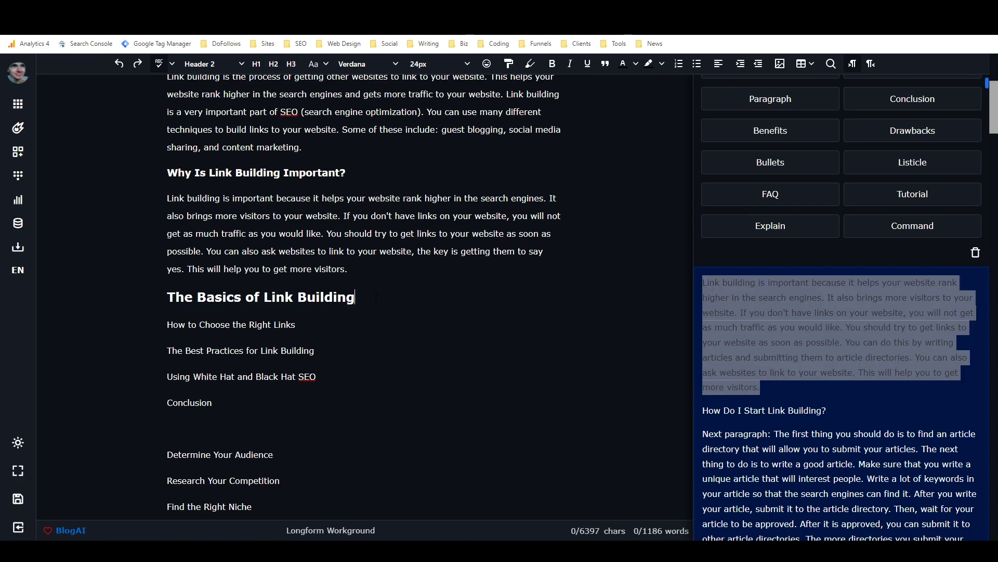
key(Return)
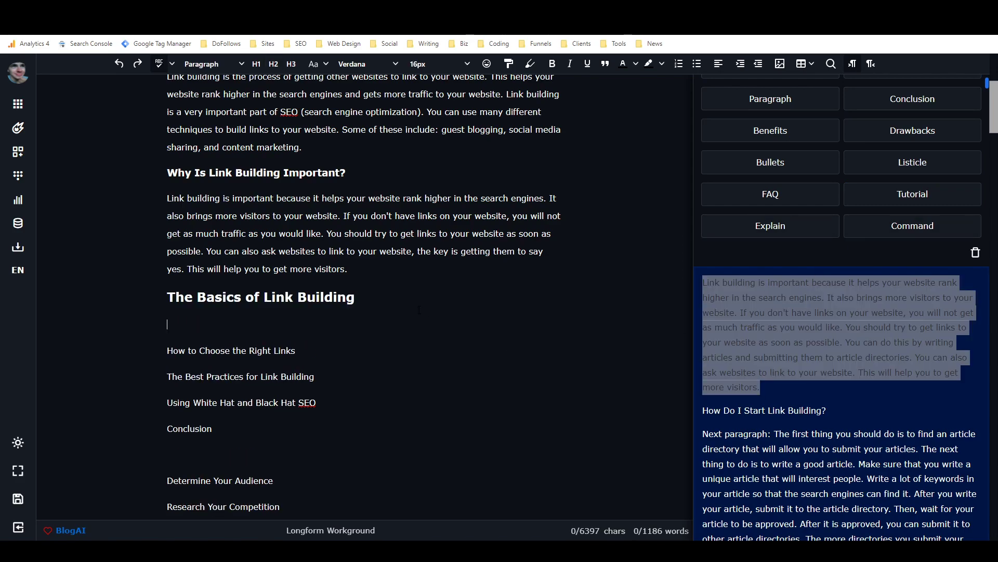
Step: Generate list suggestions with the Listicle tool from the "The Basics of Link Building" heading and read through them
scroll(865, 251, up, 2)
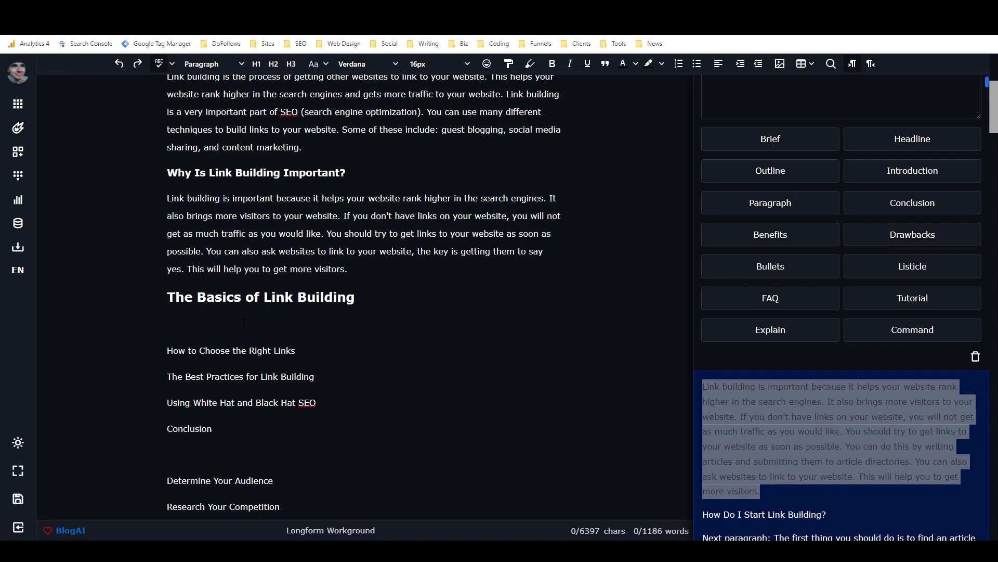
drag(353, 300, 116, 295)
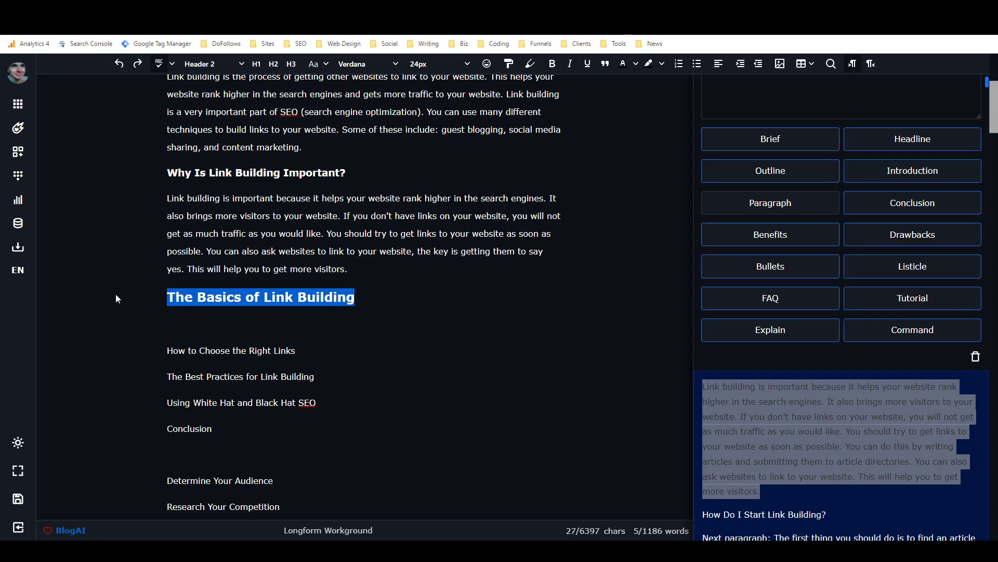
click(892, 271)
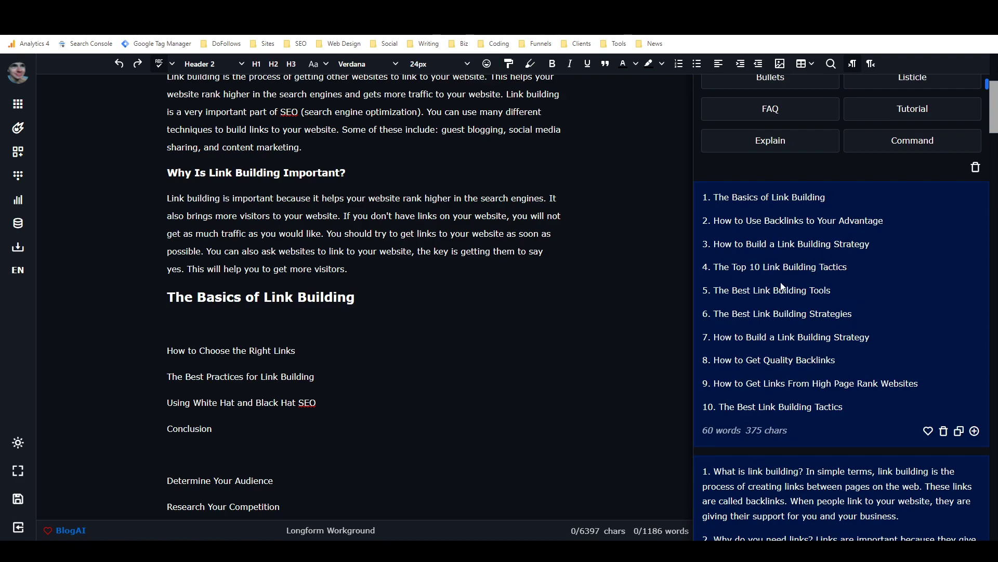
click(359, 321)
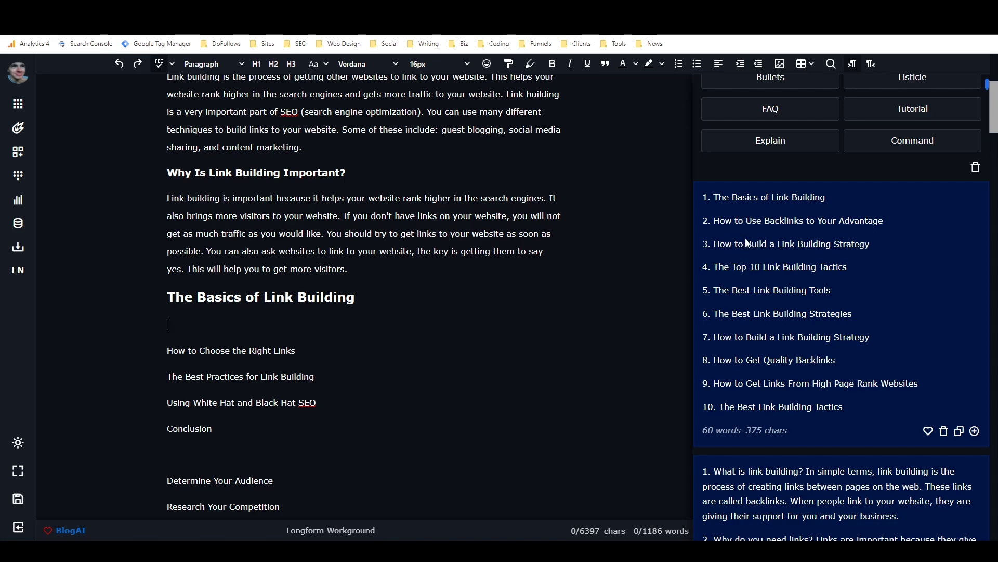
scroll(747, 244, down, 1)
scroll(749, 245, down, 8)
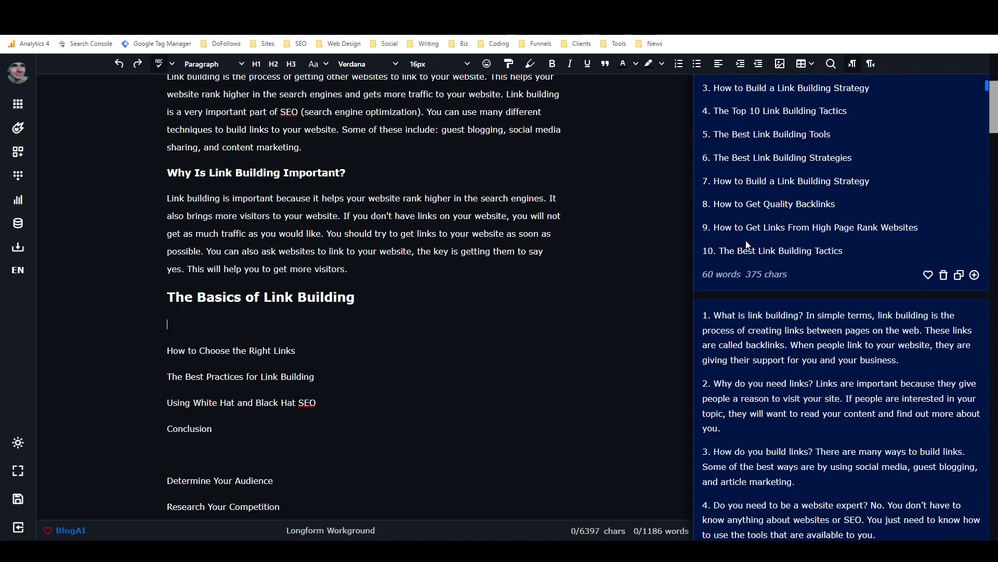
scroll(752, 242, down, 10)
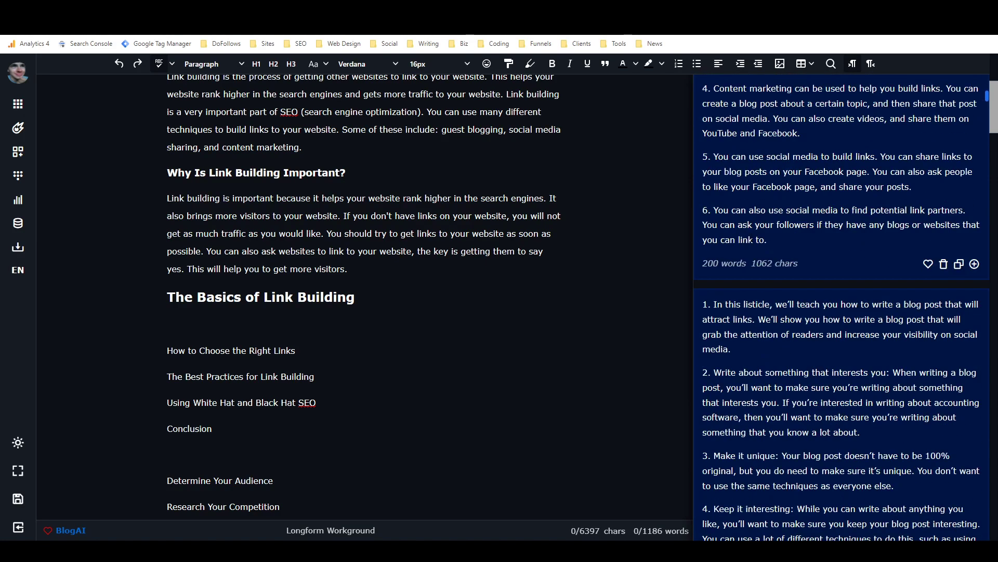
scroll(760, 229, up, 15)
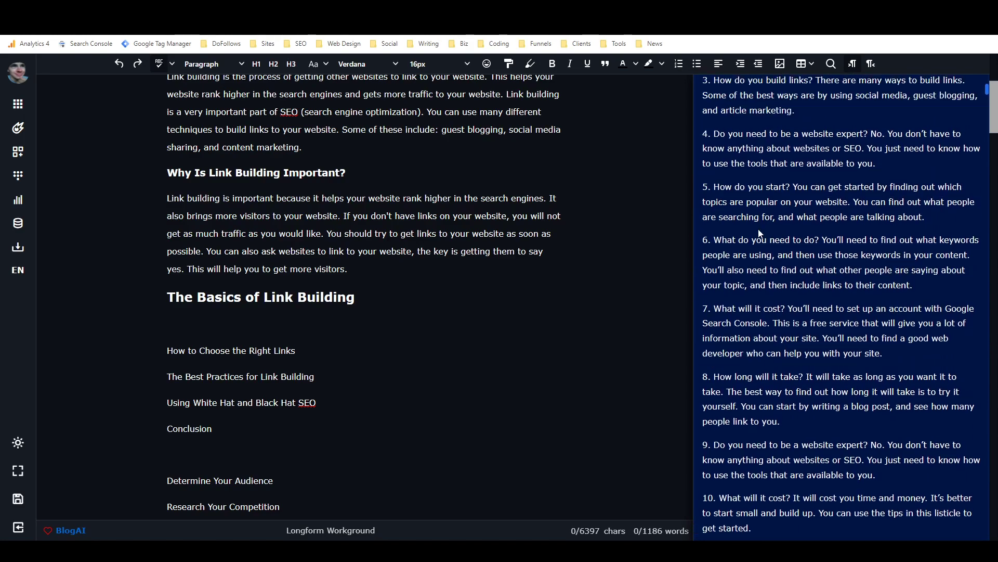
scroll(758, 239, up, 10)
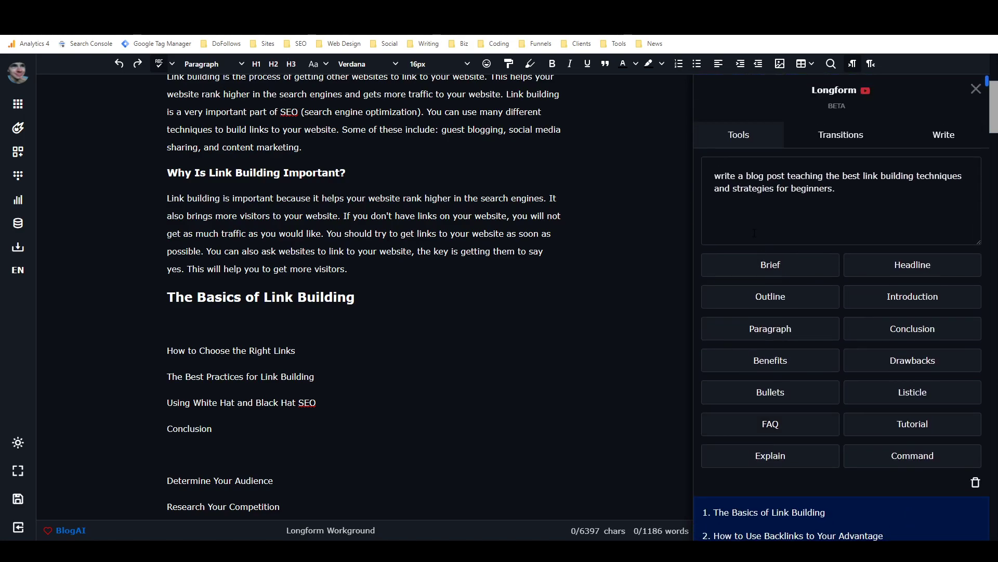
Step: Generate step-by-step suggestions with the Tutorial tool from the "The Basics of Link Building" heading and look through them
drag(356, 297, 154, 303)
click(894, 426)
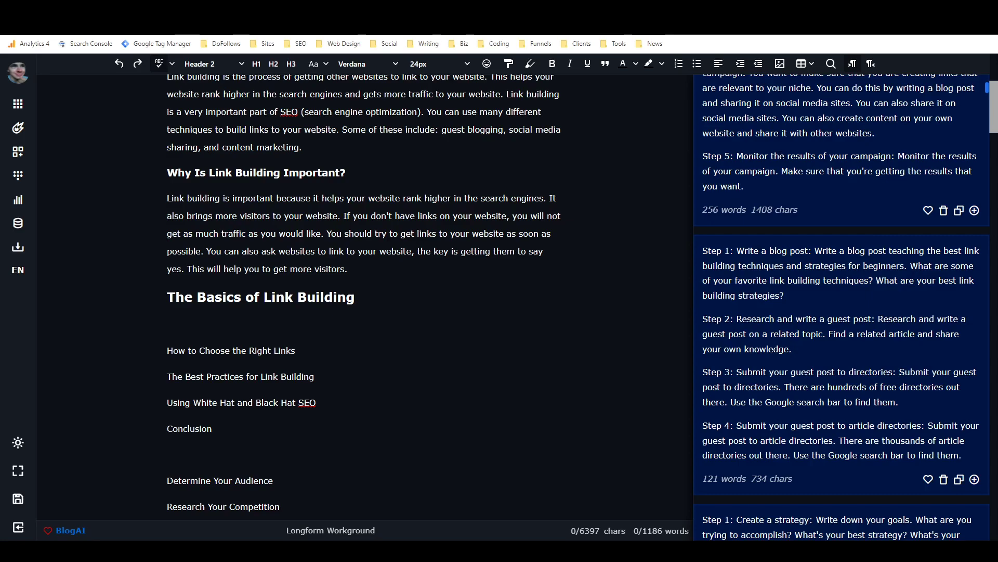
scroll(781, 154, down, 5)
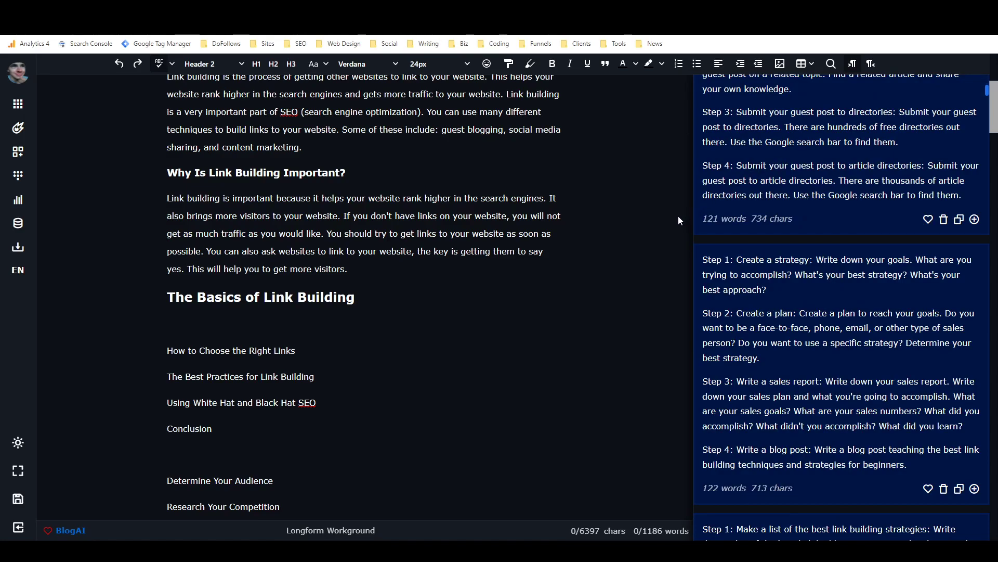
Step: Insert the tutorial suggestion beginning "Make a list of the best link building strategies" under "The Basics of Link Building" and remove its trailing blank line
scroll(800, 208, down, 5)
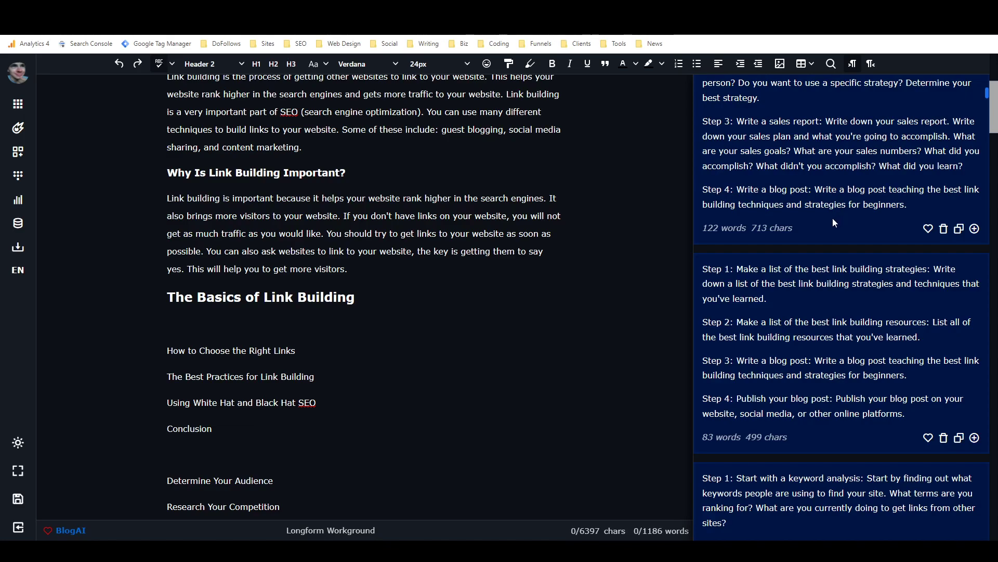
click(299, 329)
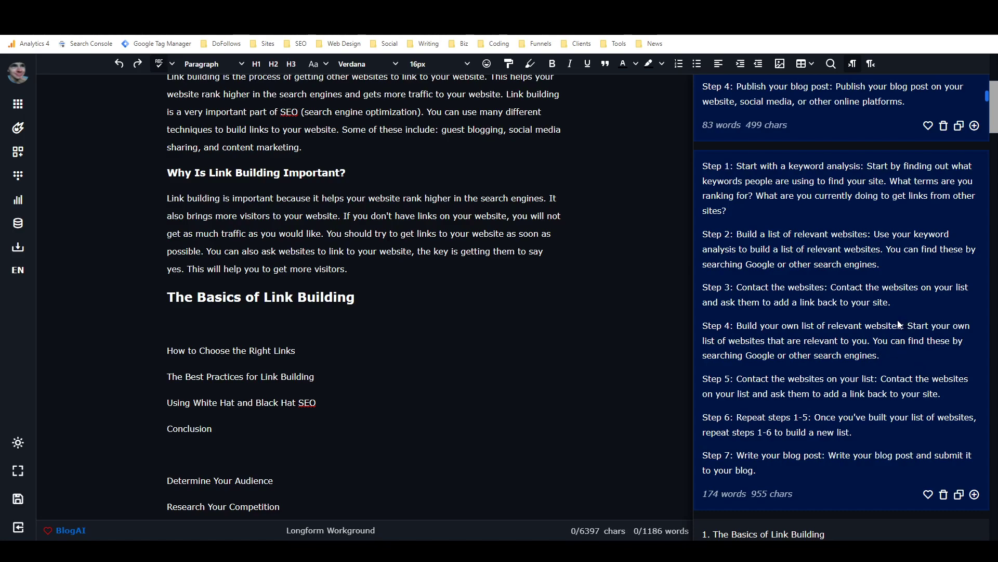
scroll(896, 313, down, 1)
scroll(896, 313, up, 7)
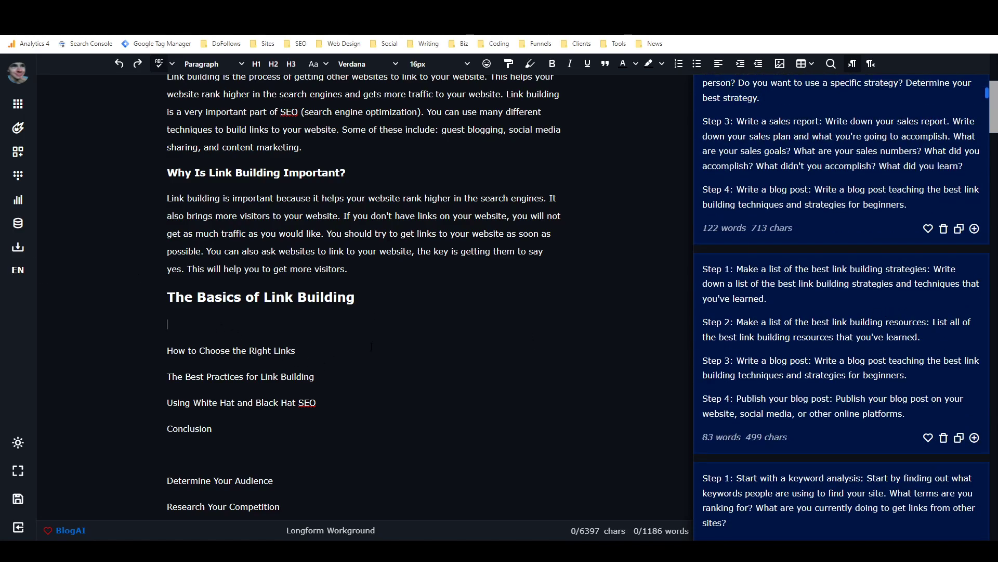
click(975, 438)
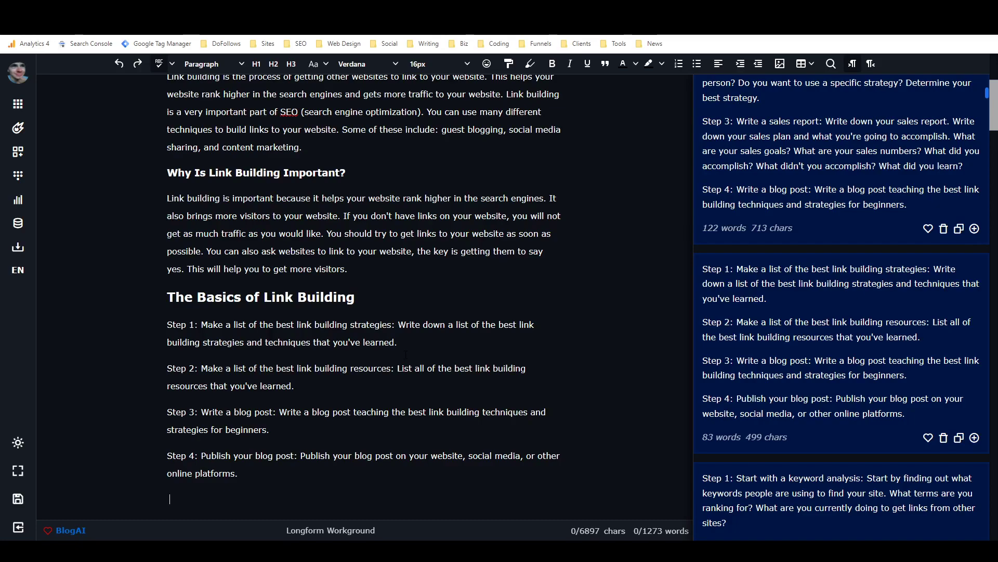
key(BackSpace)
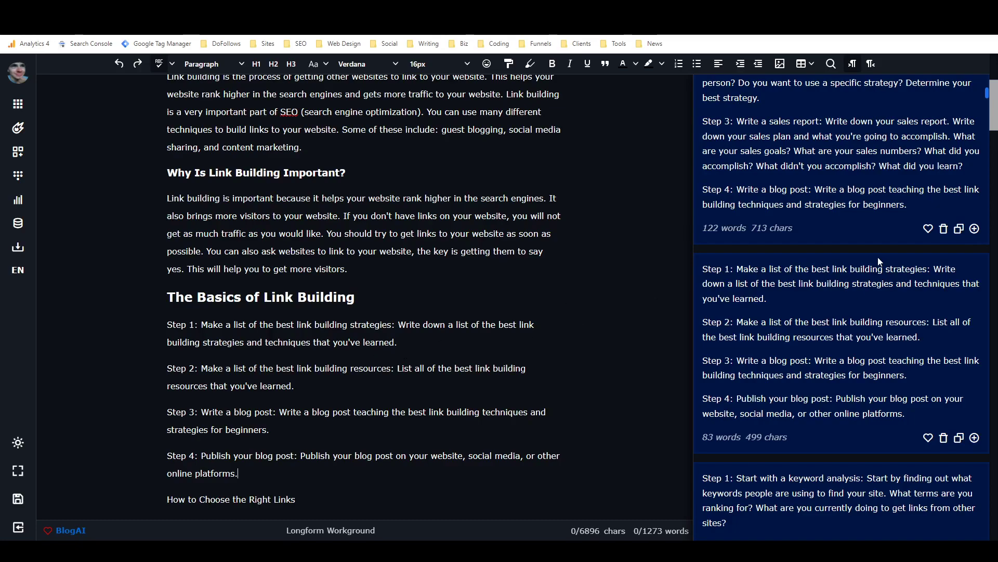
Step: Cut the four inserted tutorial steps from under the "The Basics of Link Building" heading
scroll(873, 262, up, 10)
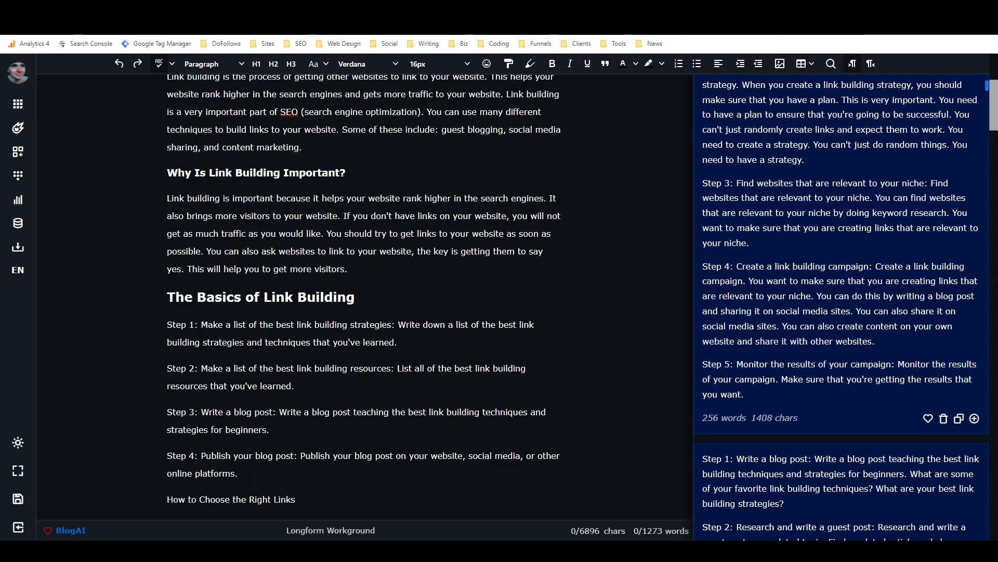
drag(249, 479, 149, 325)
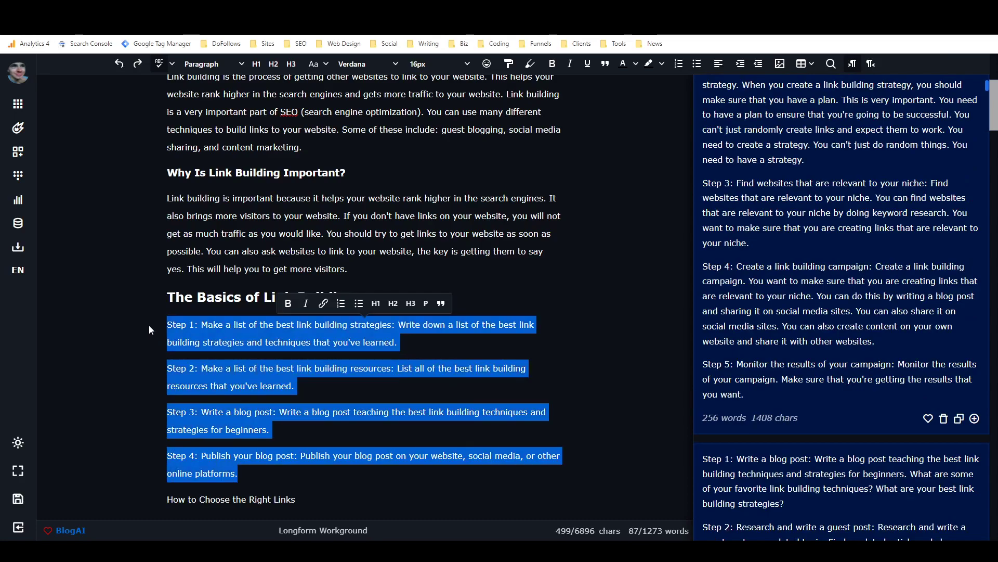
key(ctrl+x)
Step: Generate bullet suggestions with the Bullets tool from the "The Basics of Link Building" heading and read through them
scroll(924, 225, up, 5)
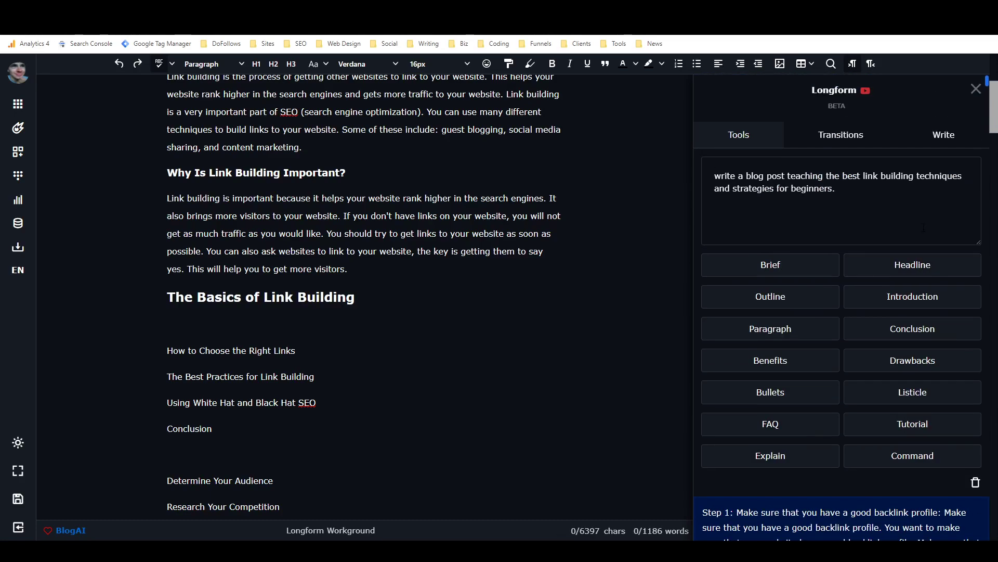
drag(355, 297, 169, 297)
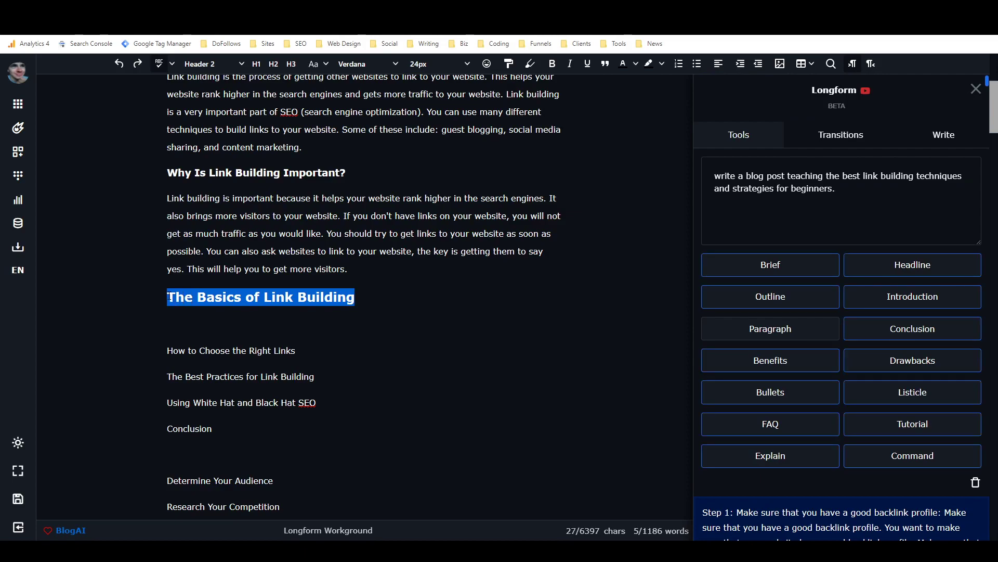
click(771, 392)
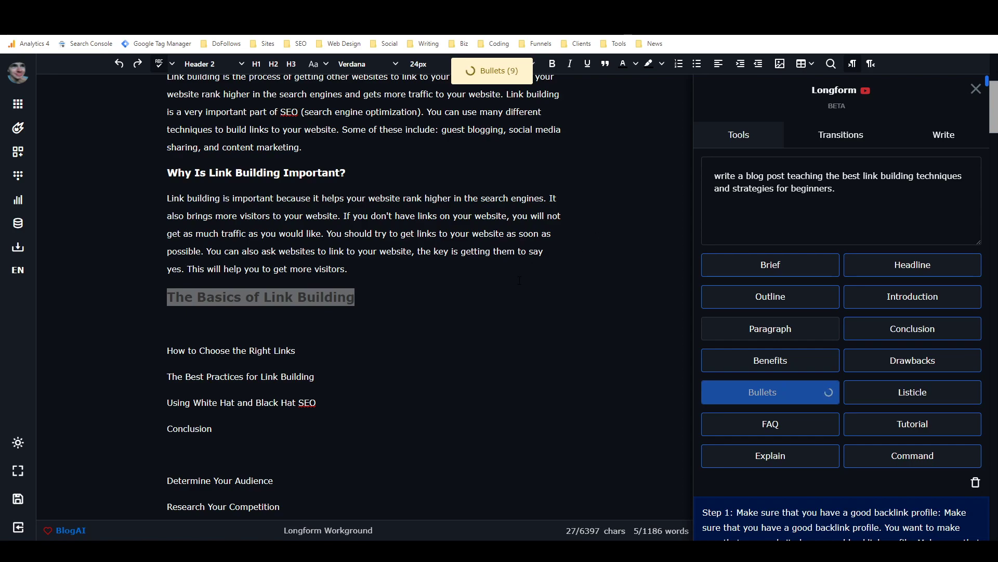
scroll(857, 228, down, 5)
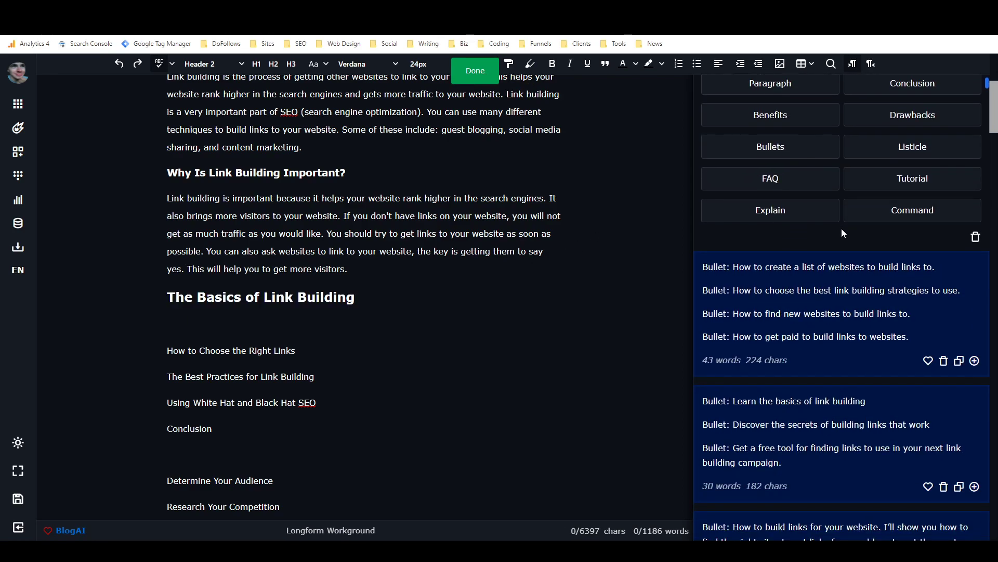
scroll(845, 229, down, 2)
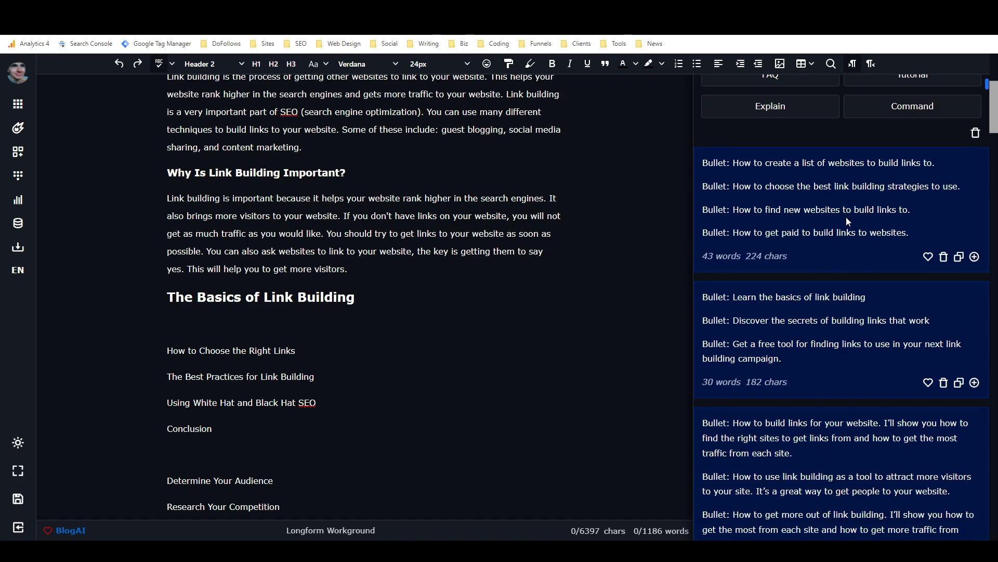
scroll(849, 217, down, 4)
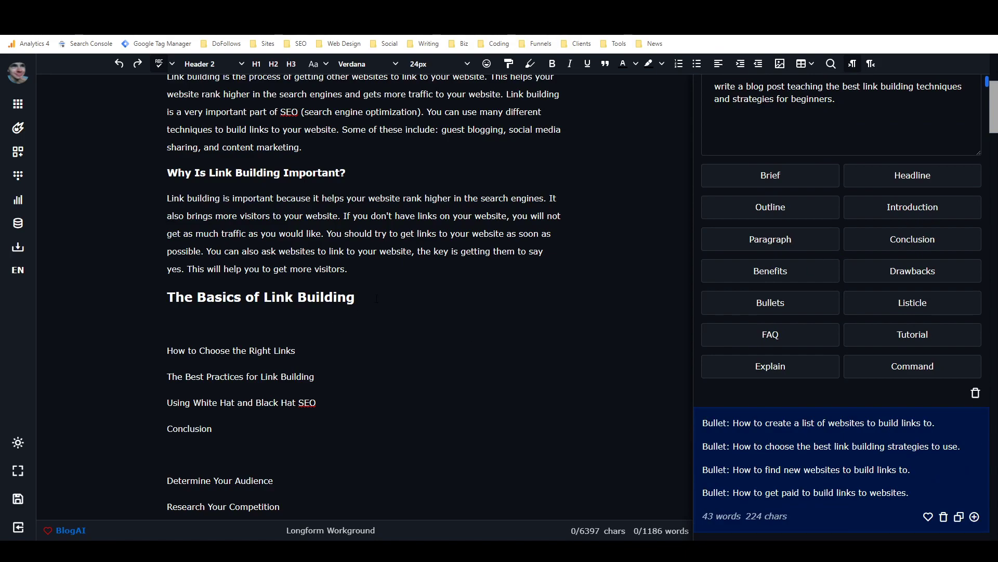
Step: Generate Paragraph tool suggestions from the "Why Is Link Building Important?" paragraph together with the "The Basics of Link Building" heading, and read through them
drag(376, 298, 161, 196)
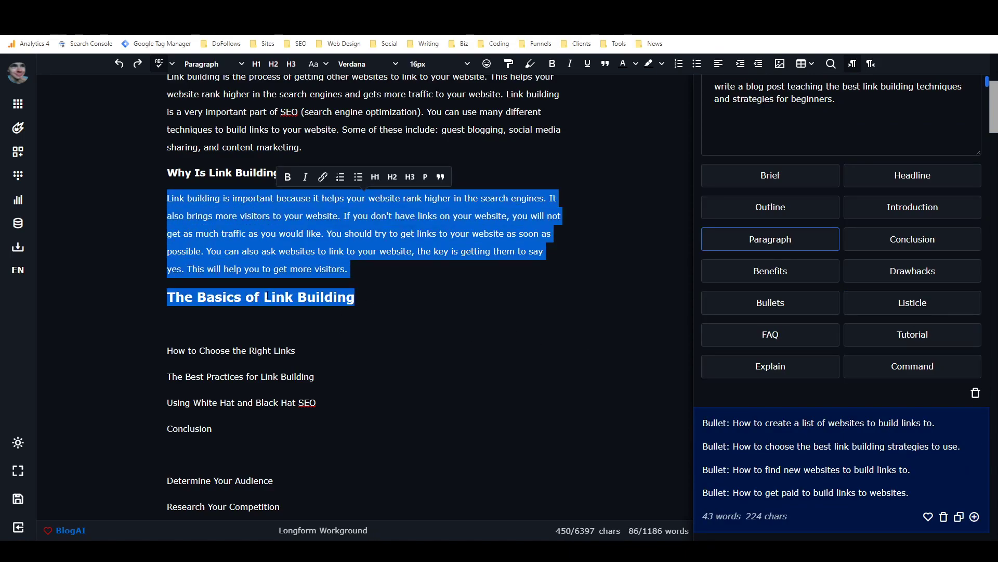
click(725, 239)
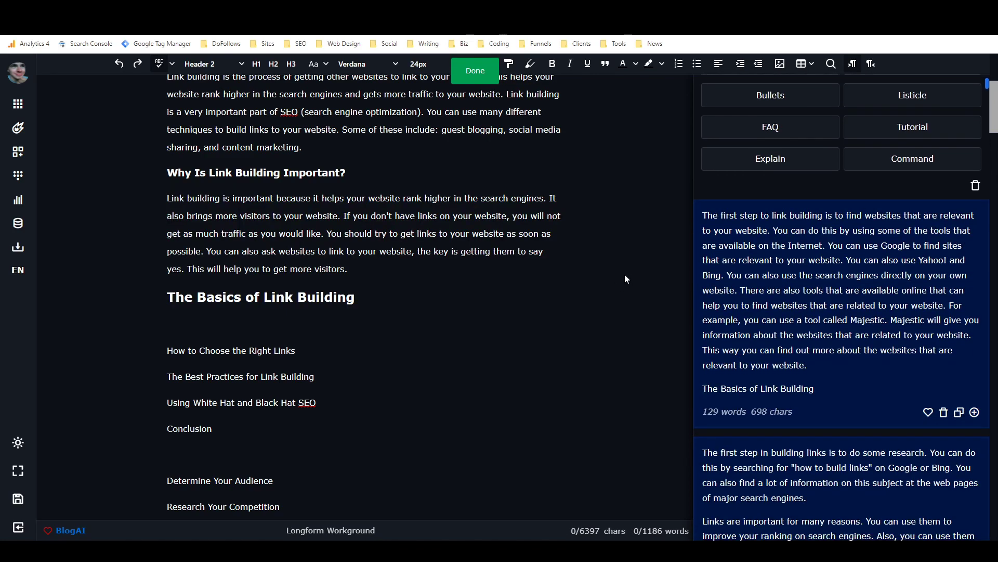
scroll(934, 275, down, 4)
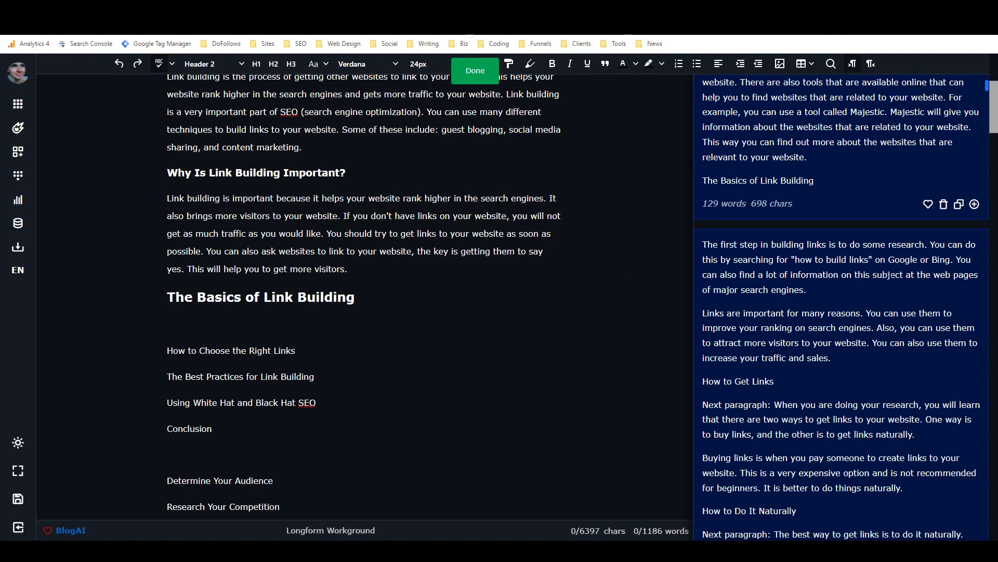
scroll(890, 276, down, 15)
scroll(890, 275, down, 10)
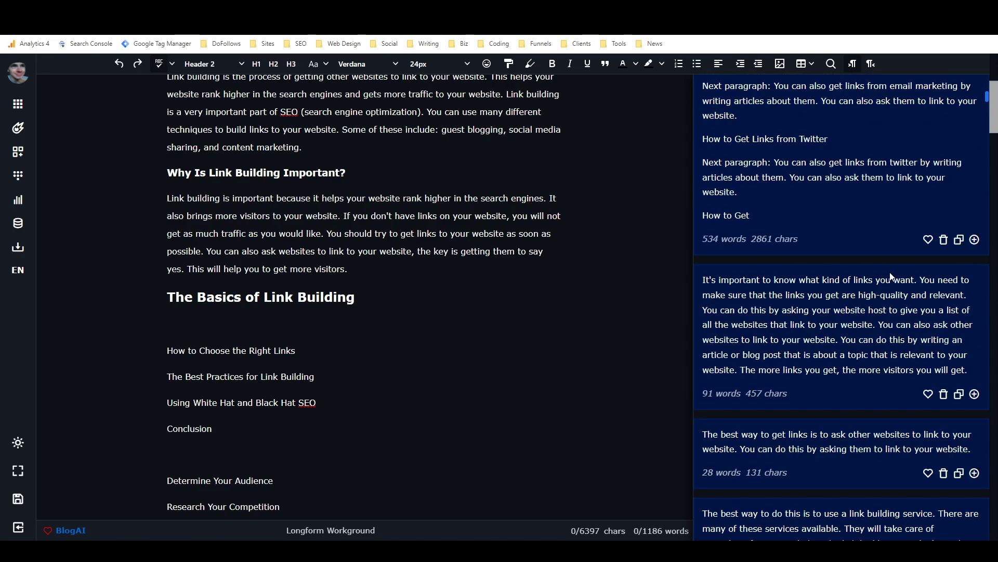
scroll(890, 273, up, 6)
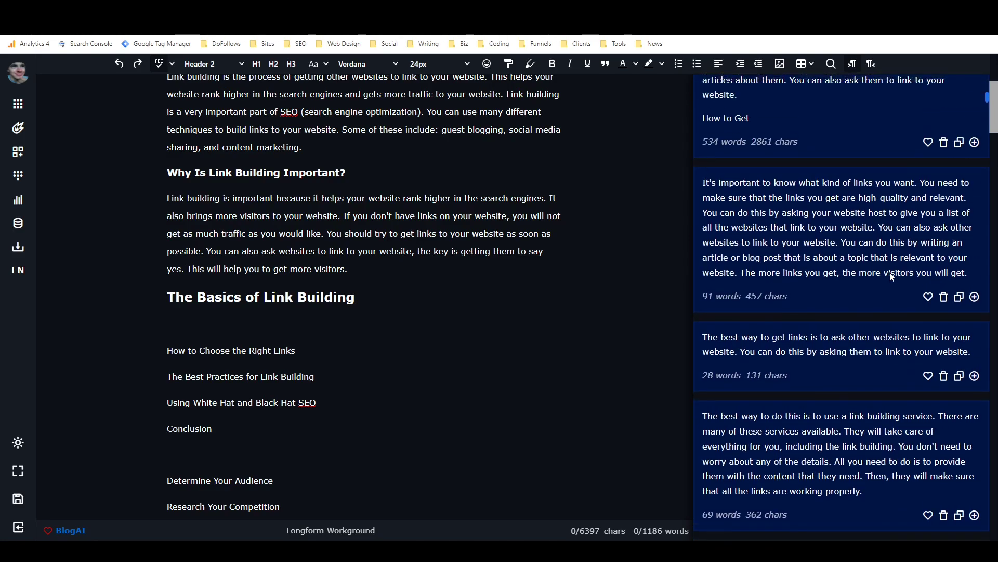
scroll(890, 273, down, 1)
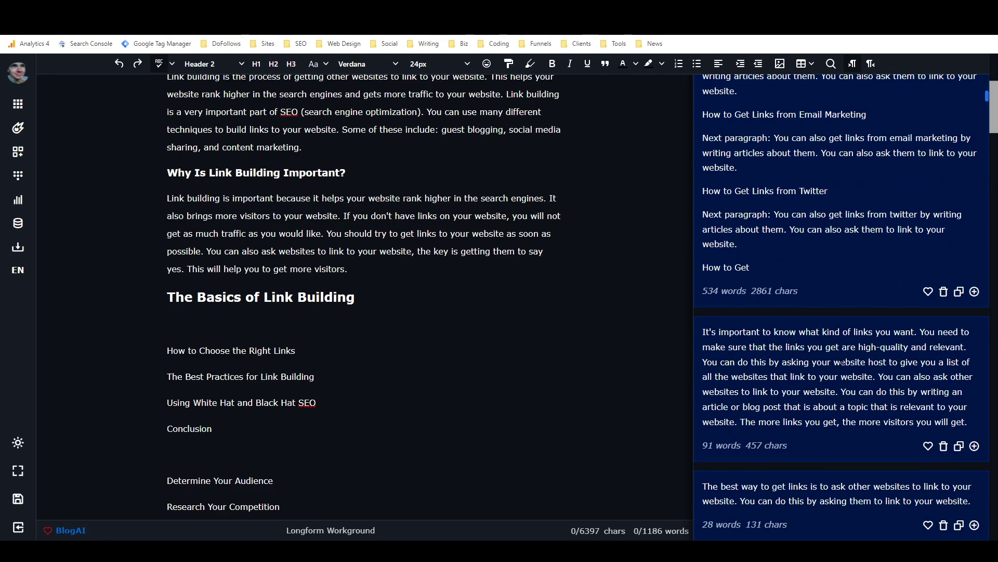
scroll(842, 368, down, 3)
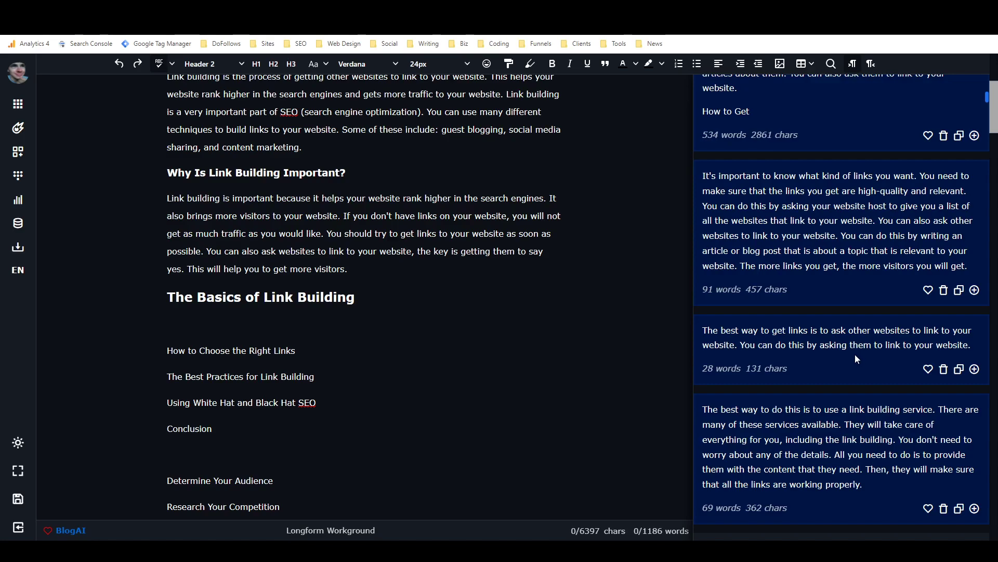
Step: Insert the suggestion starting "It's important to know what kind of links you want" under "The Basics of Link Building" and remove the extra blank line
click(217, 314)
click(974, 290)
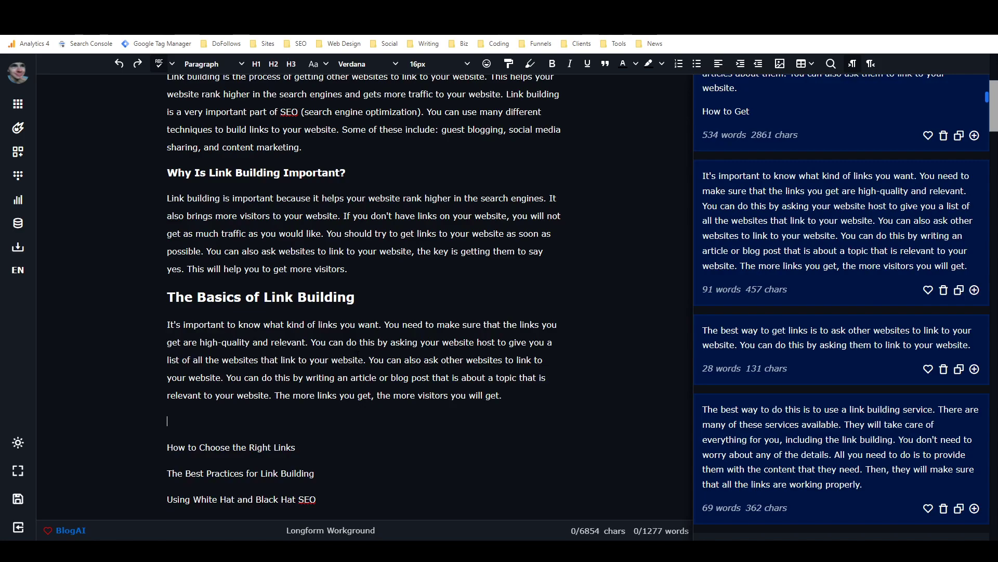
key(BackSpace)
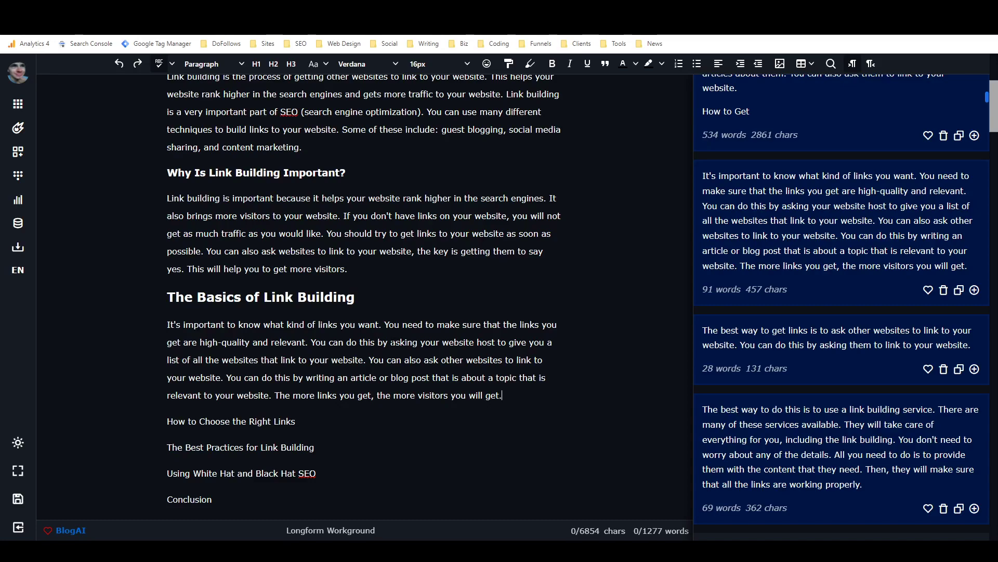
Step: Replace "asking your website host to give you" with "using software to get" in the paragraph under "The Basics of Link Building"
drag(391, 342, 526, 342)
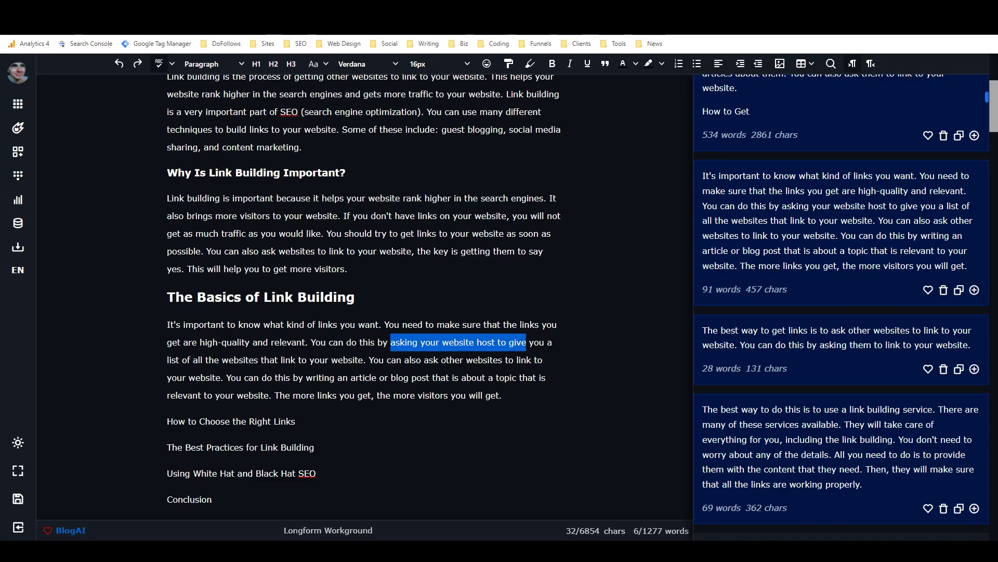
key(shift+Left)
key(shift+Right)
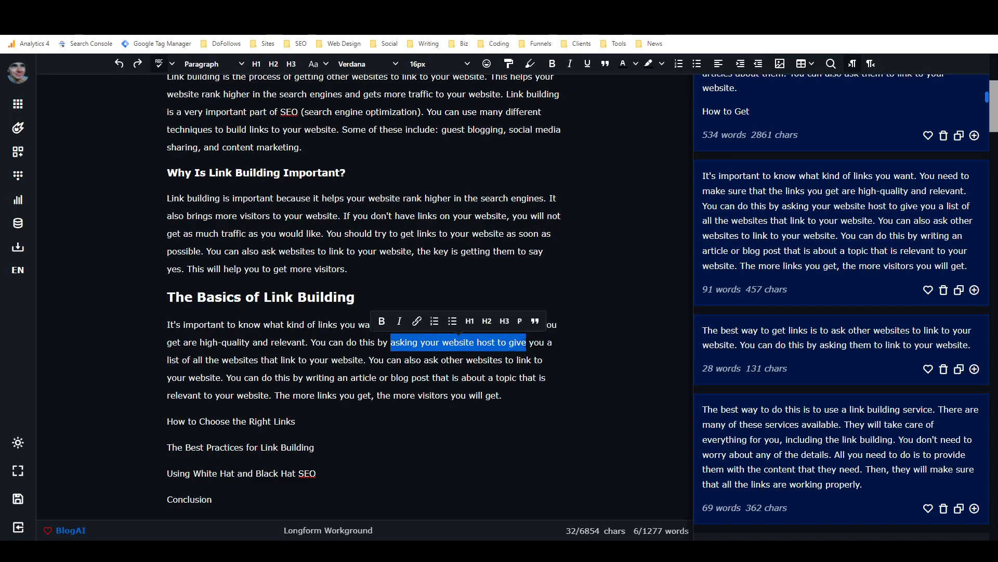
text(using software to get)
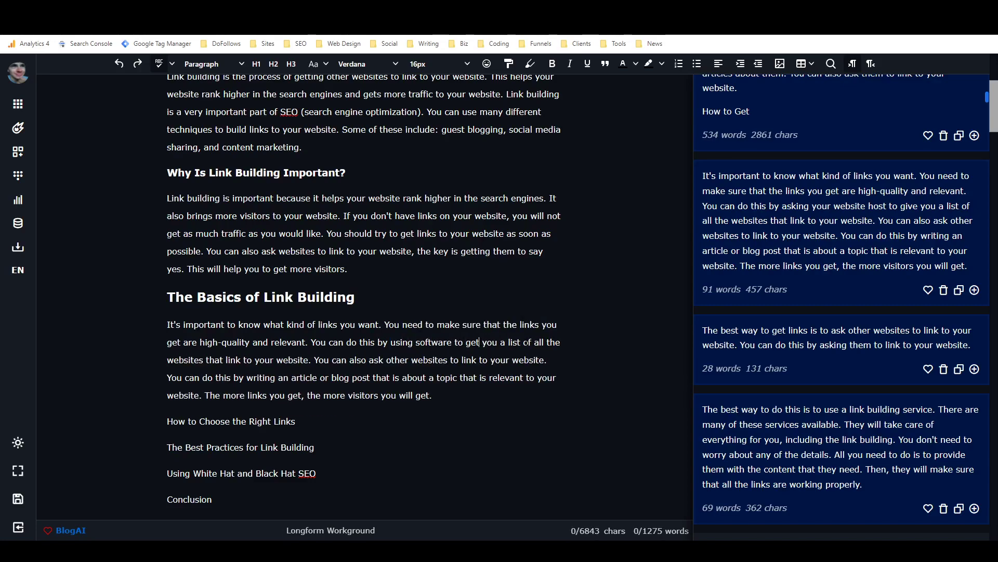
key(Delete)
key(Delete)
key(Delete)
key(Delete)
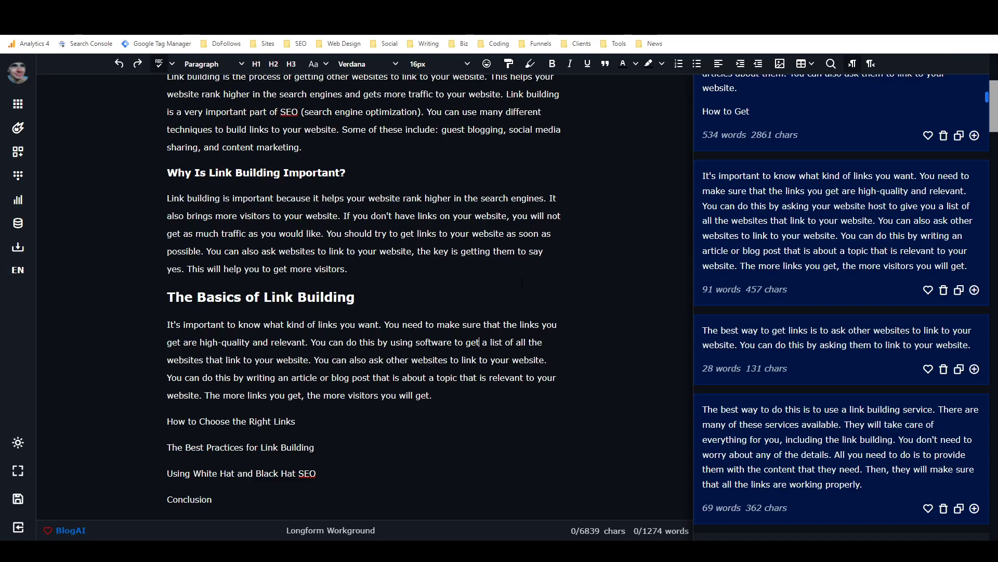
Step: Format "How to Choose the Right Links" as Header 3 and start generating suggestions from it with the FAQ tool
scroll(493, 270, down, 3)
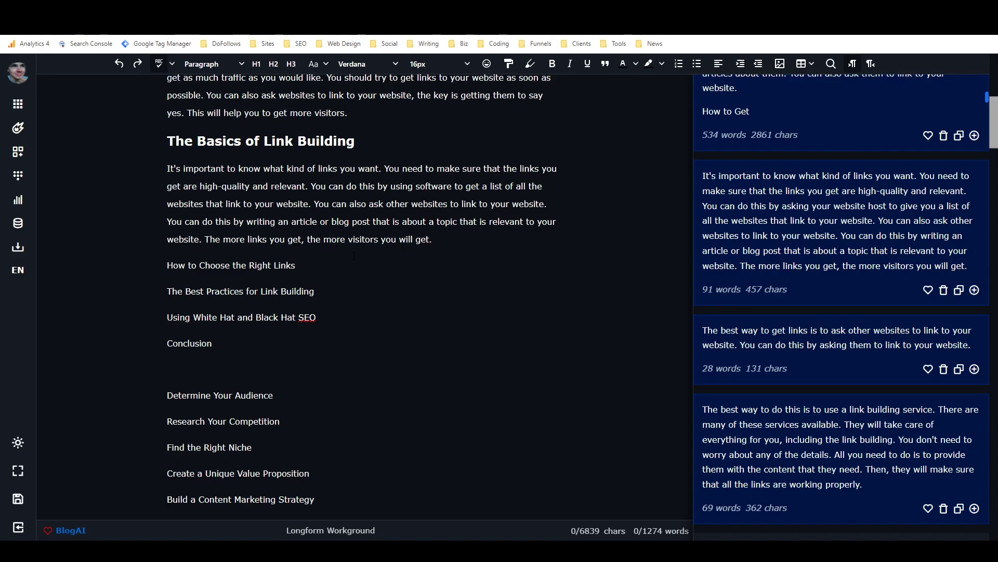
scroll(826, 223, up, 20)
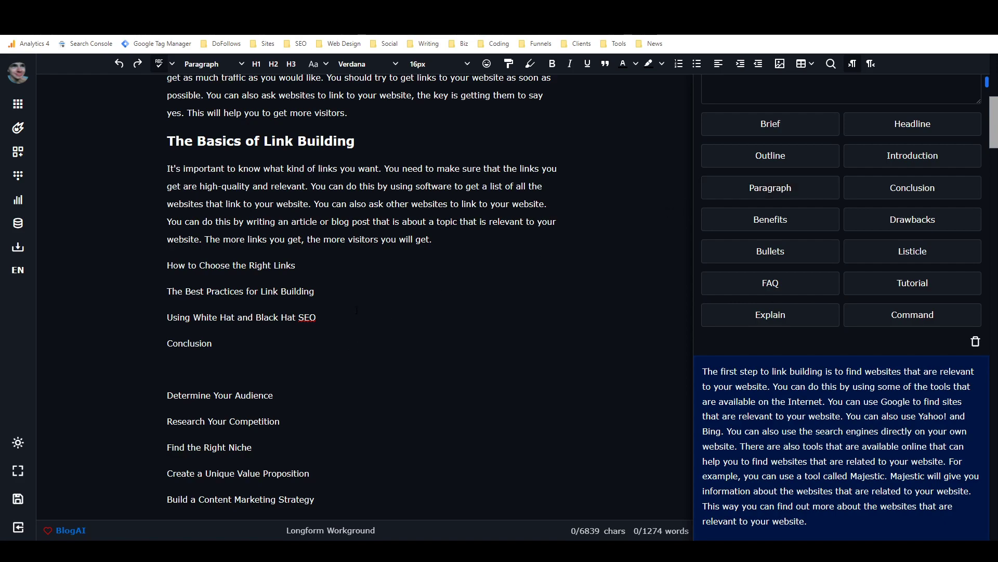
click(291, 67)
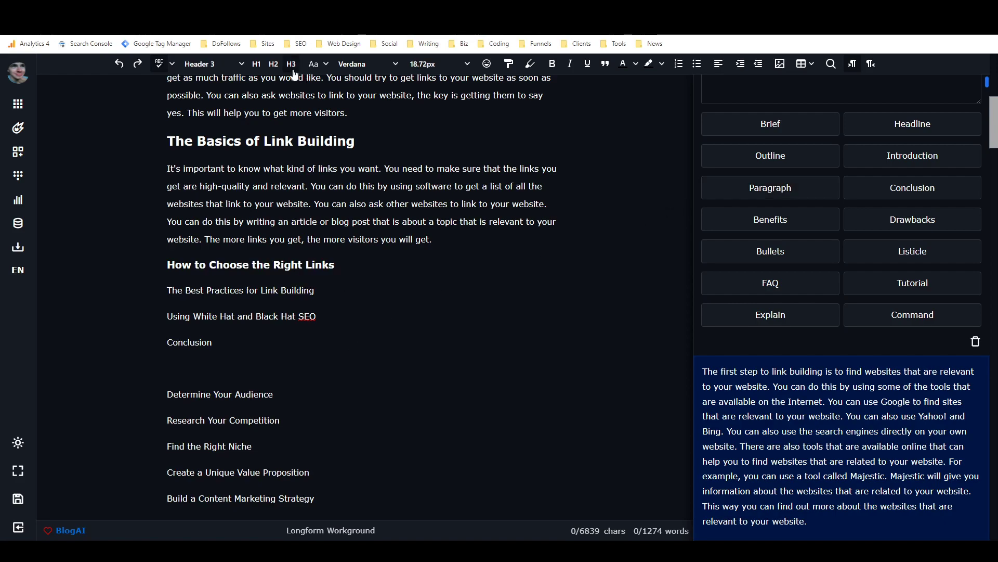
drag(339, 265, 129, 254)
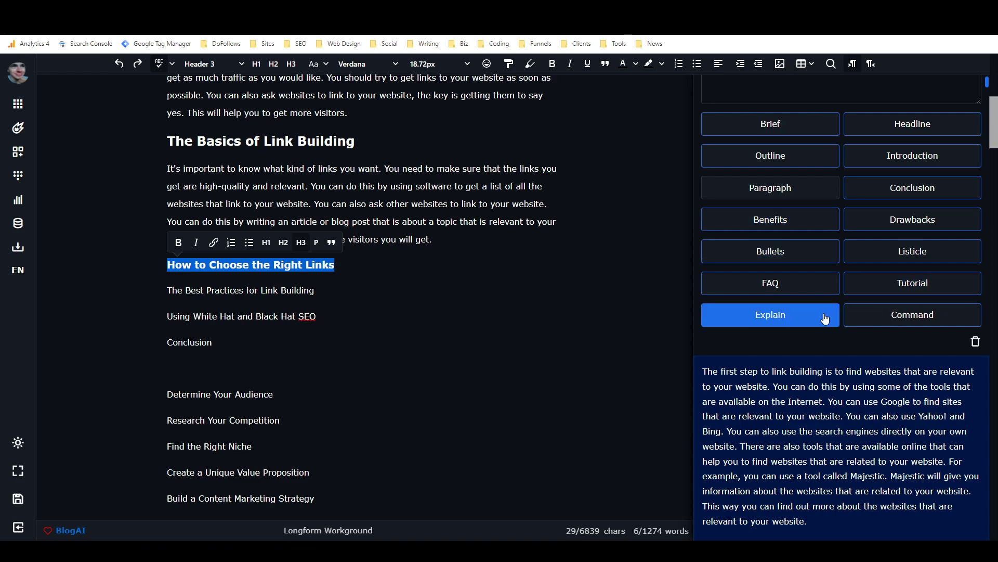
click(783, 287)
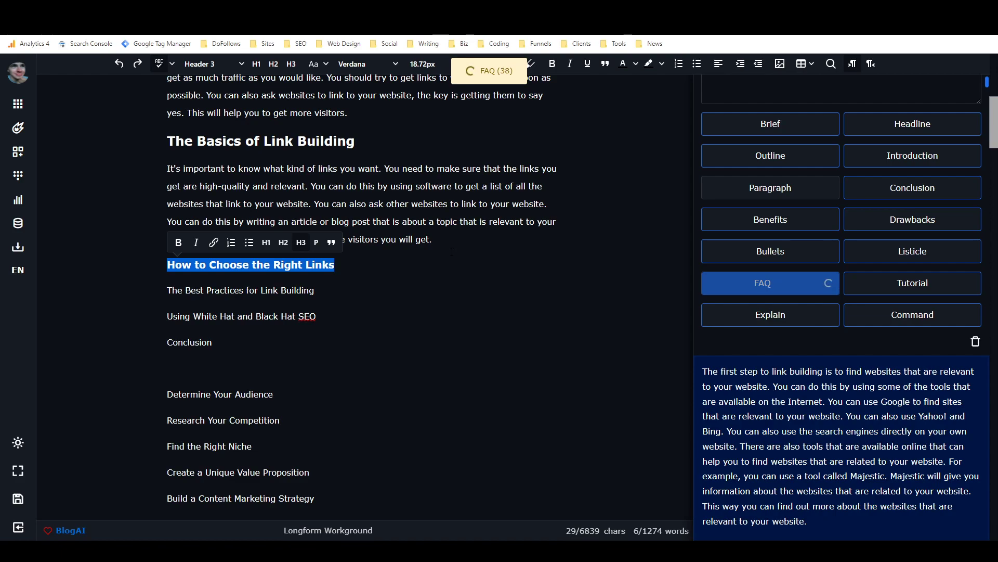
scroll(364, 297, up, 8)
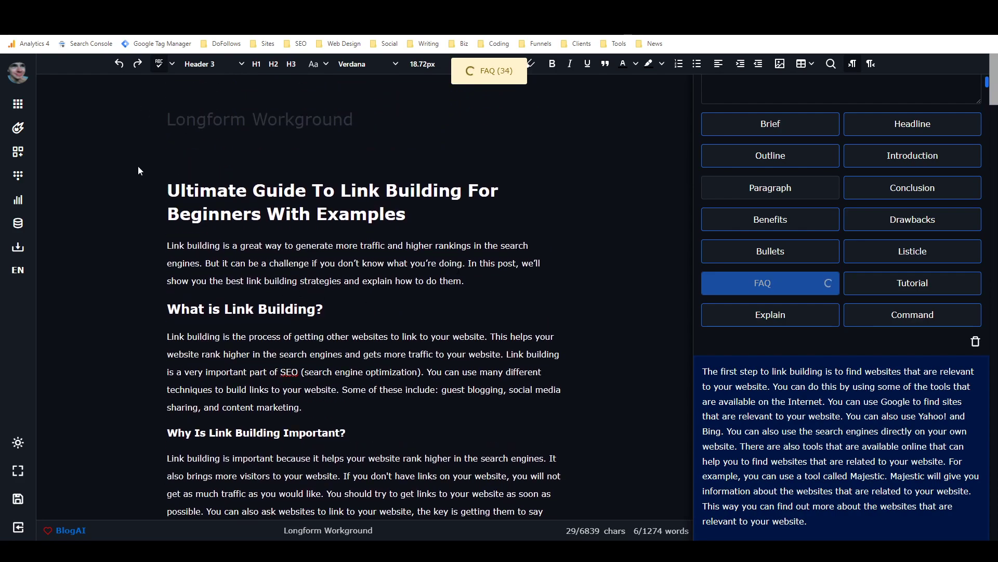
scroll(487, 270, down, 8)
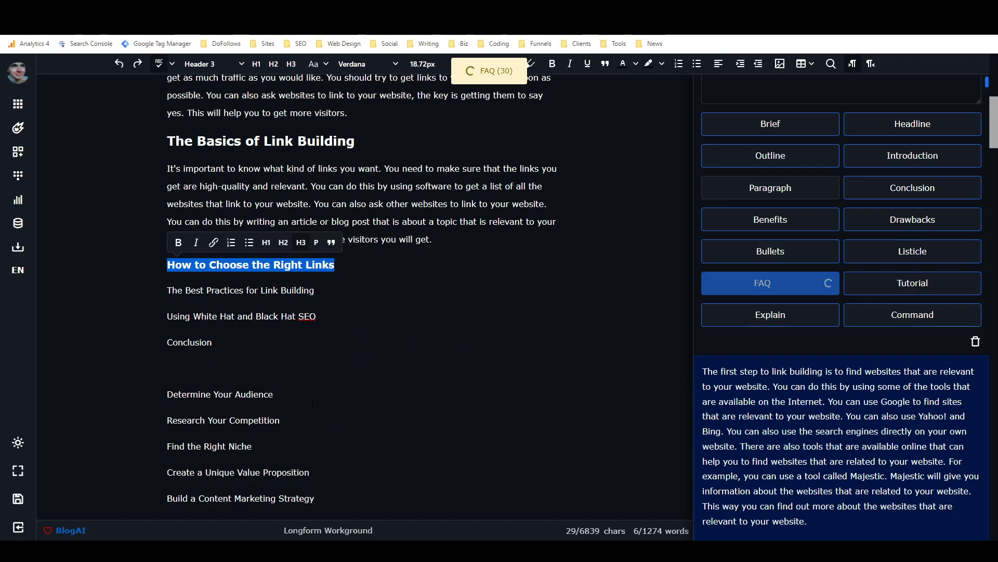
scroll(394, 316, down, 2)
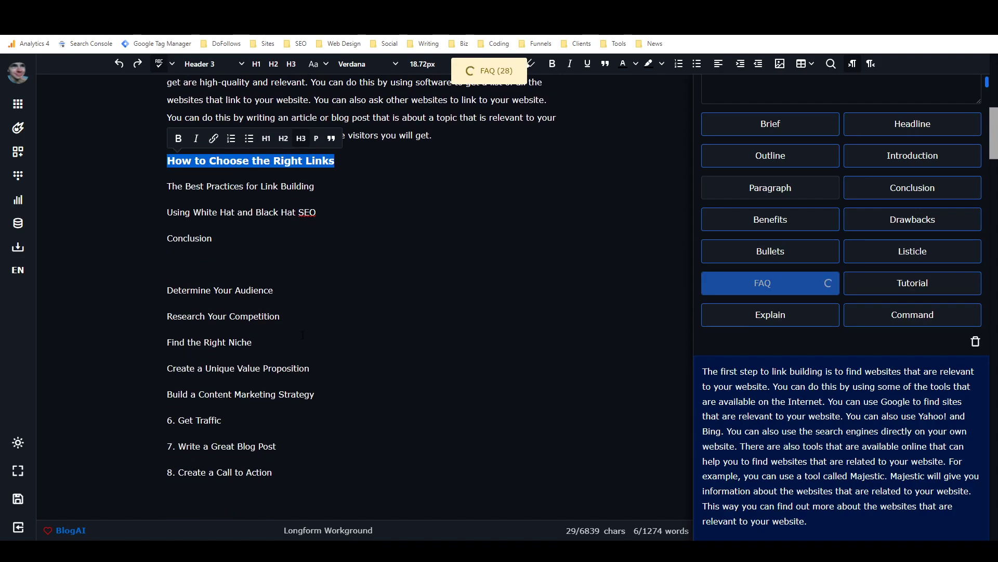
scroll(302, 335, down, 3)
scroll(323, 340, up, 7)
scroll(347, 349, up, 3)
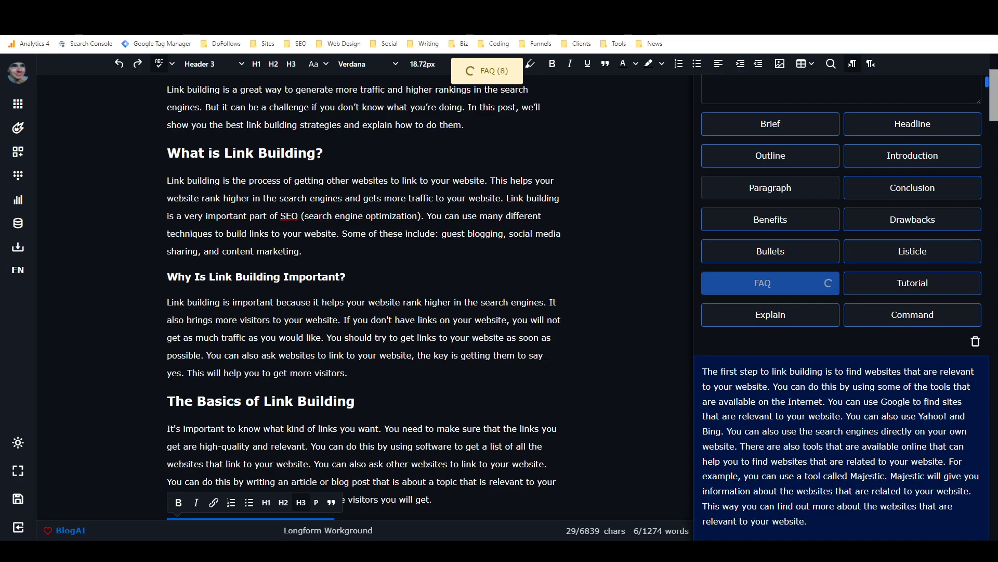
Step: Read through the FAQ tool's suggestions for the "How to Choose the Right Links" heading
scroll(369, 411, down, 5)
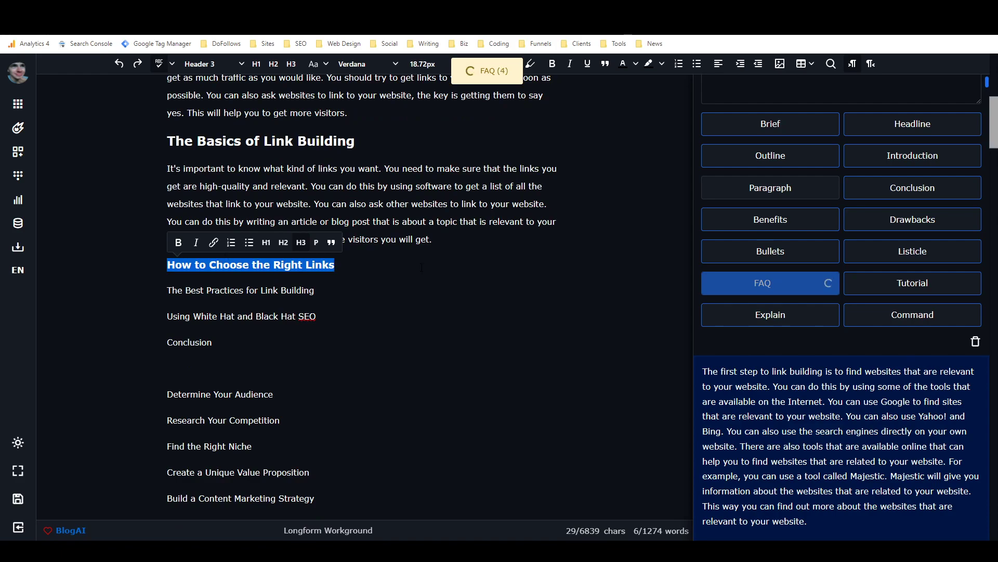
click(367, 268)
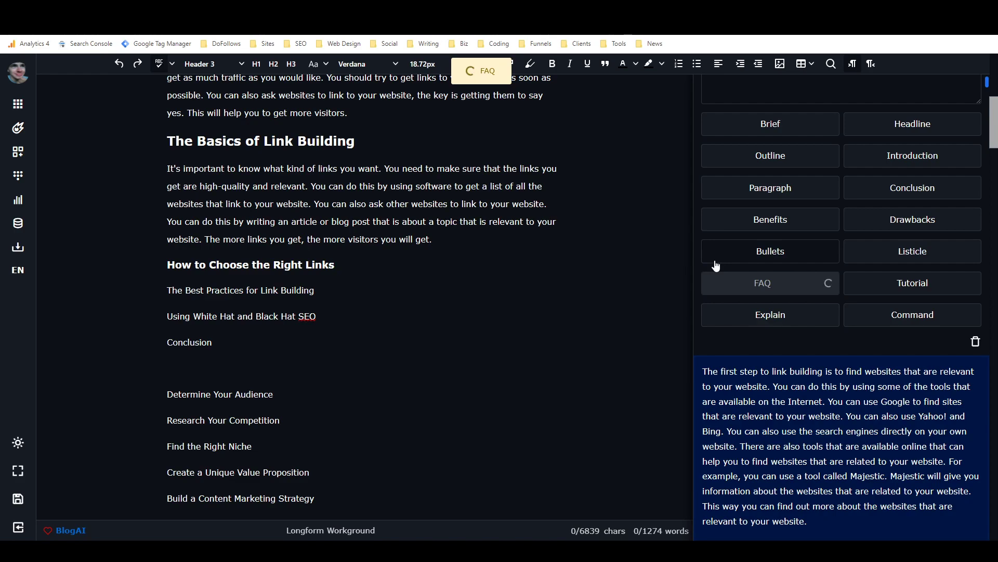
scroll(715, 264, down, 13)
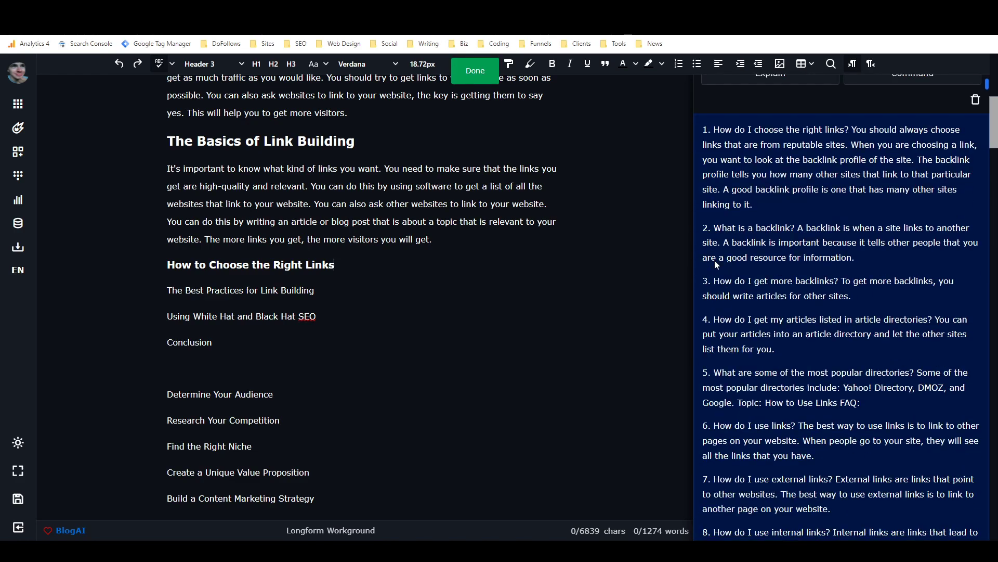
scroll(744, 270, up, 5)
scroll(744, 266, up, 5)
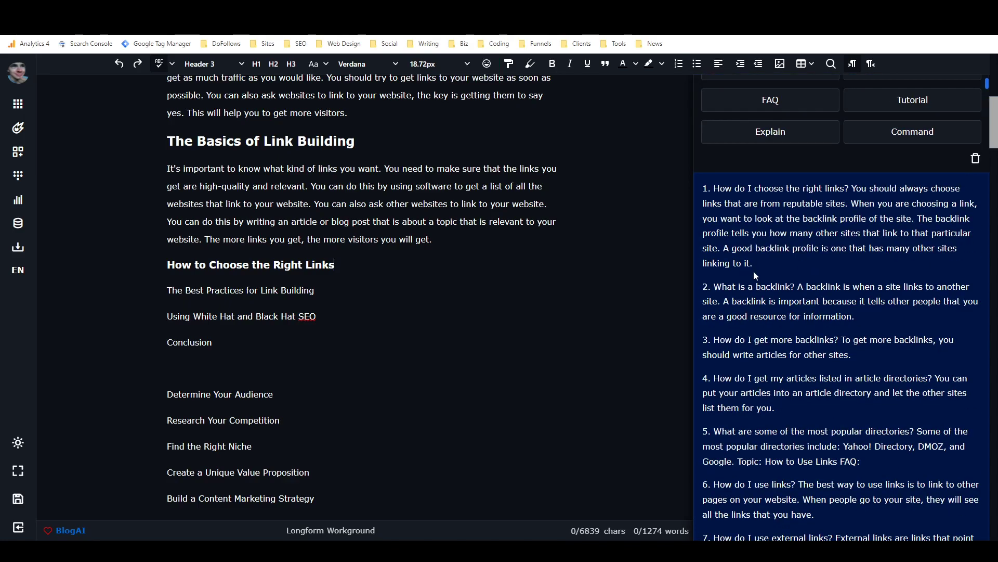
scroll(754, 270, down, 20)
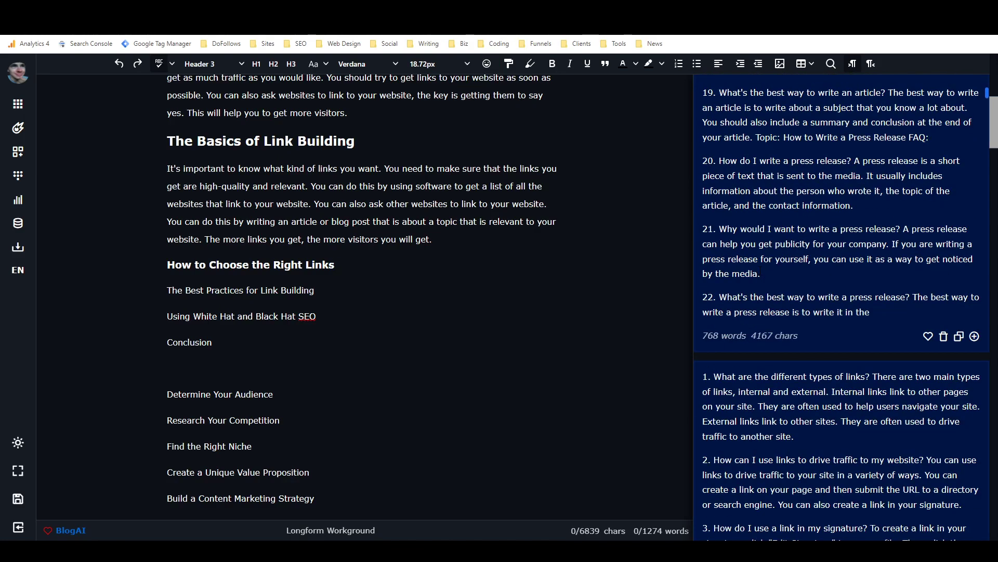
scroll(841, 308, down, 4)
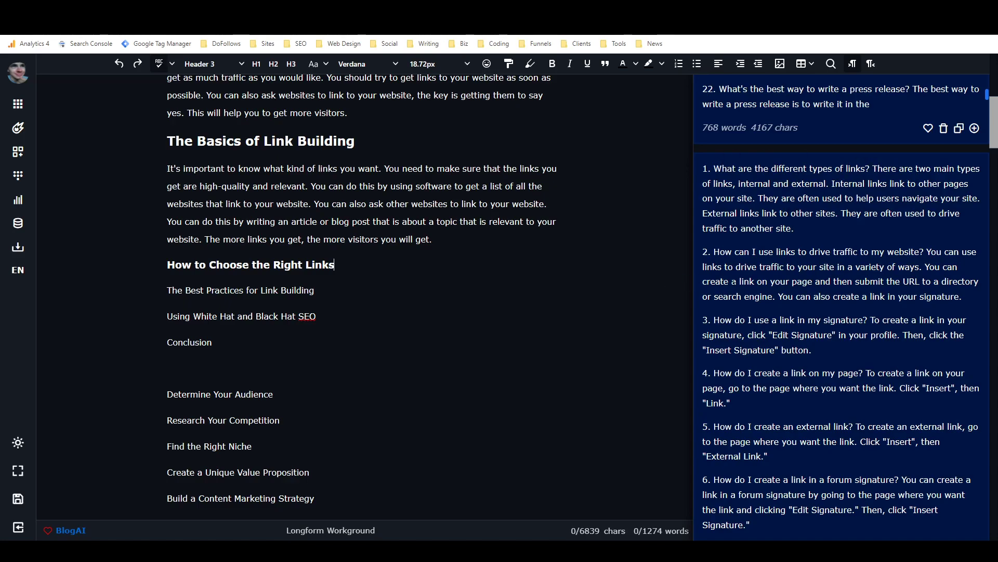
scroll(836, 291, up, 7)
scroll(791, 306, up, 15)
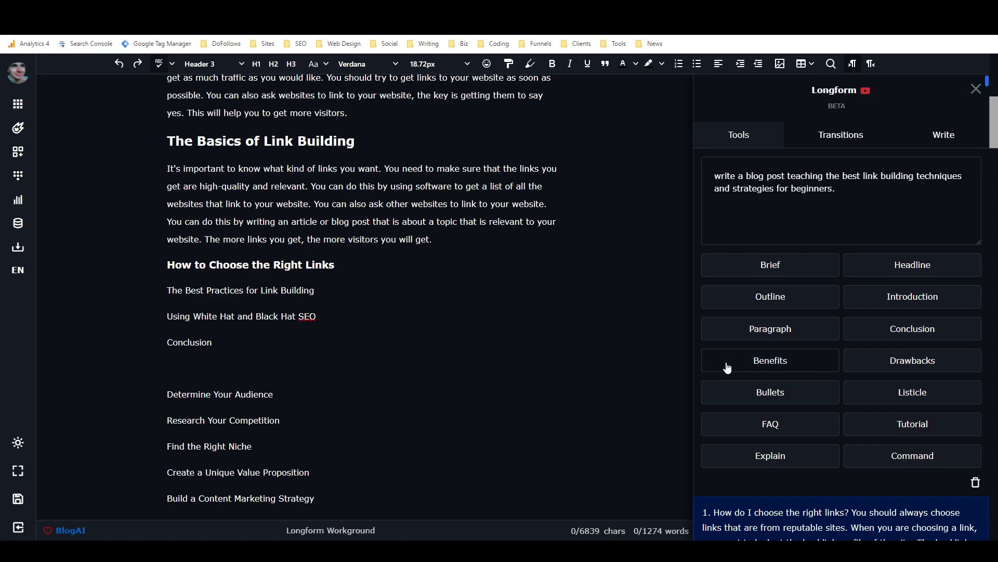
Step: Add the line "Write a step-by-step tutorial for choosing the right links" under the "How to Choose the Right Links" heading
scroll(585, 277, up, 7)
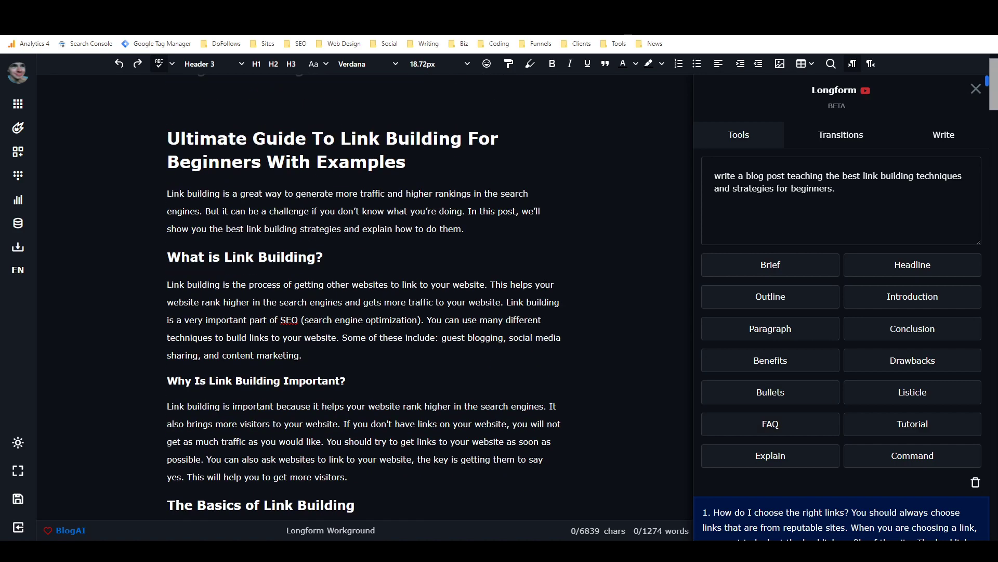
scroll(546, 276, down, 4)
scroll(510, 290, down, 2)
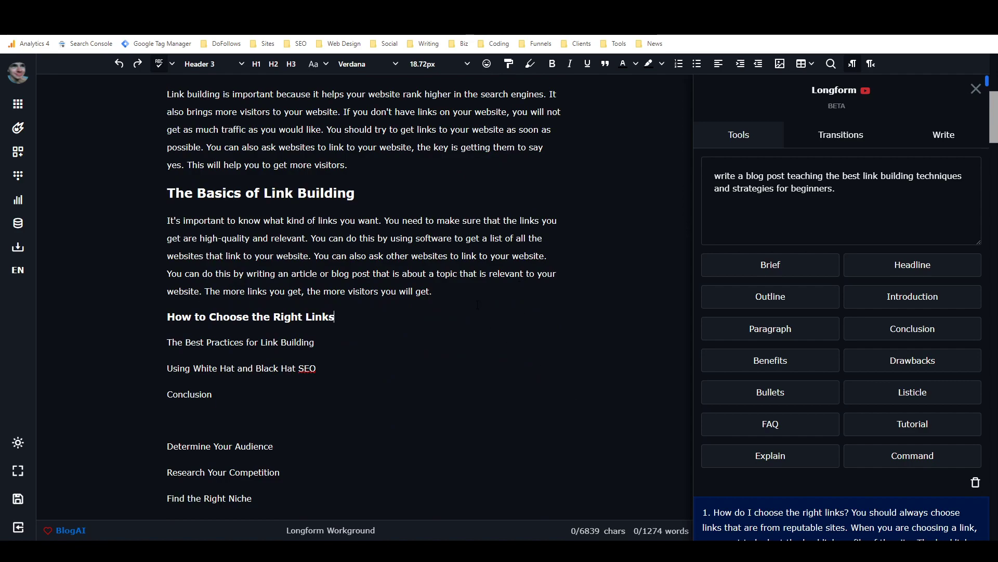
key(Return)
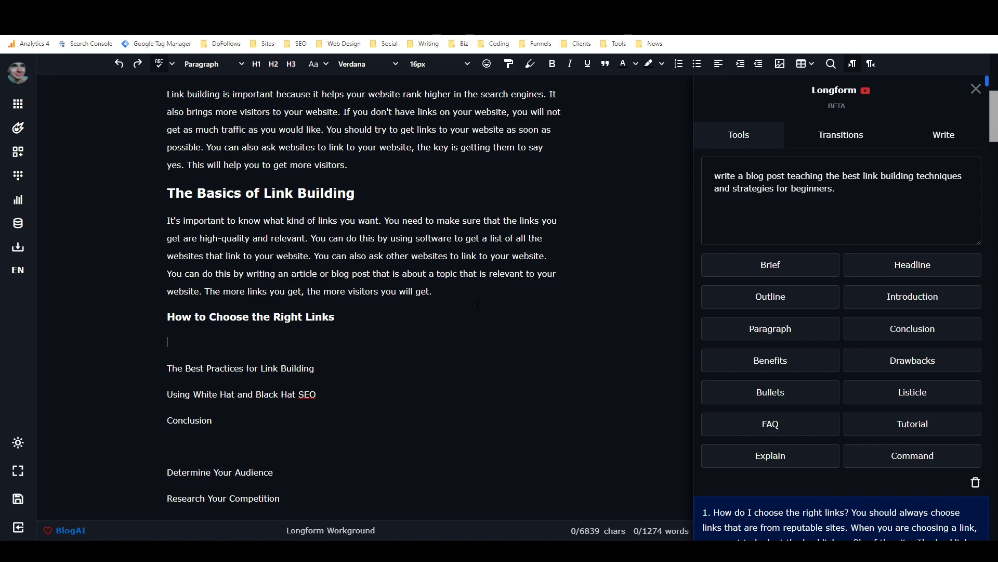
text(Write a step-by-stpe)
key(BackSpace)
key(BackSpace)
key(BackSpace)
text(ep tutorial for )
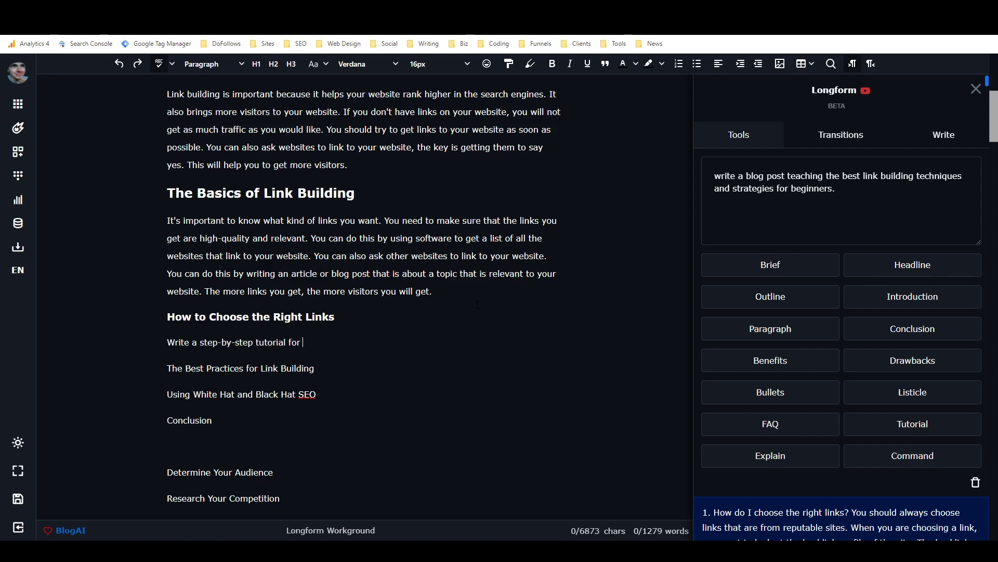
text(choosing the right links)
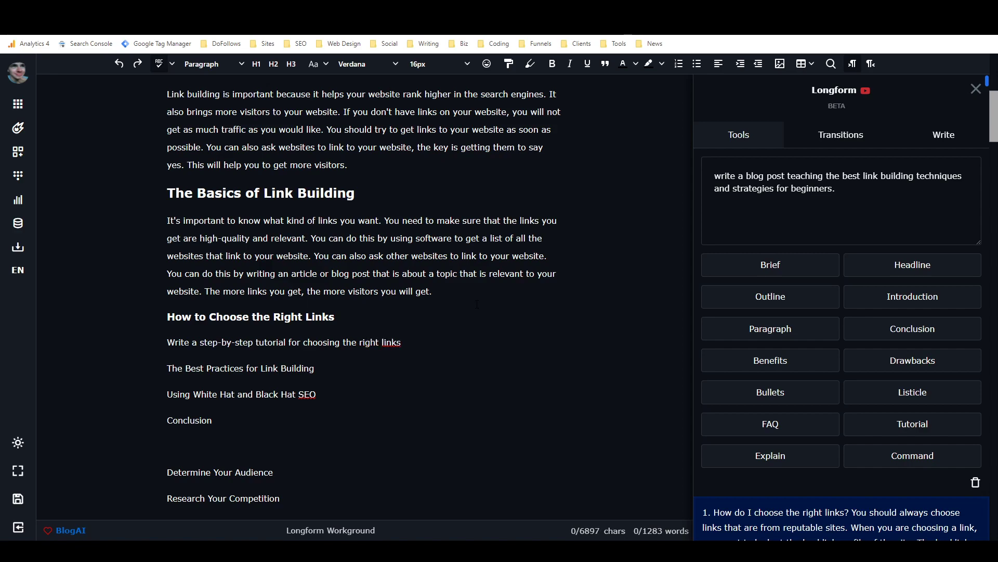
Step: Generate suggestions from the step-by-step tutorial instruction line with the Command tool and read the first one
drag(416, 341, 141, 341)
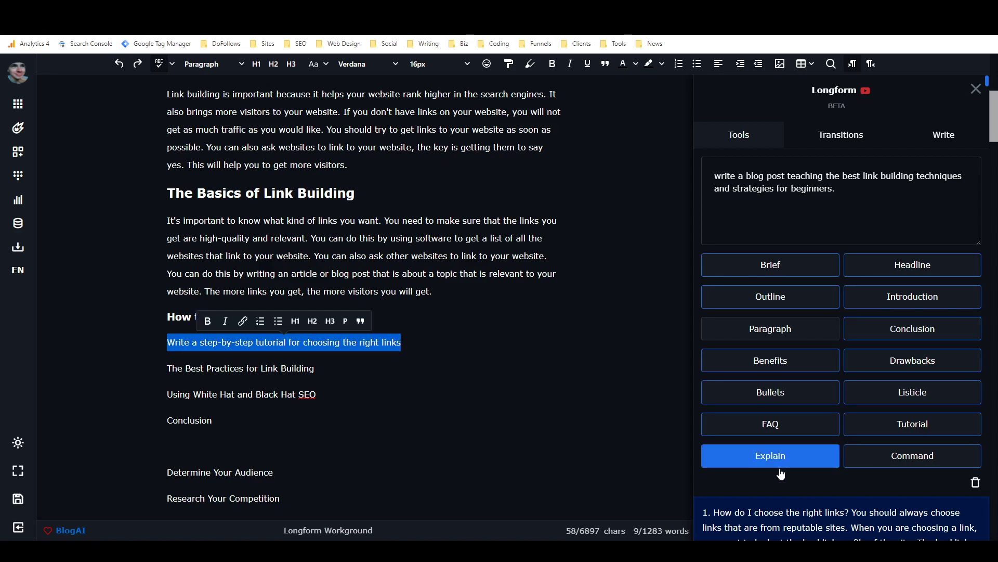
click(914, 453)
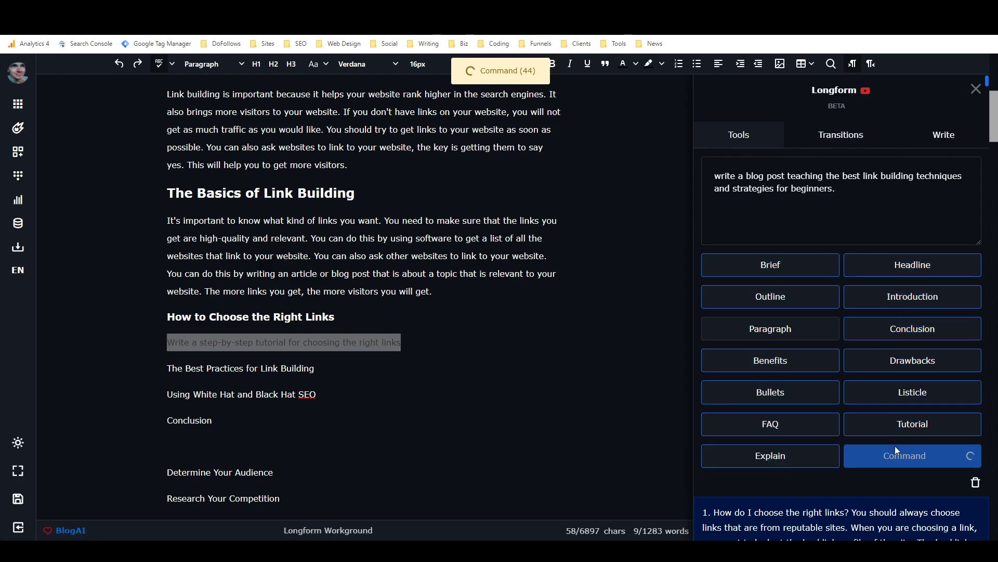
scroll(785, 281, down, 4)
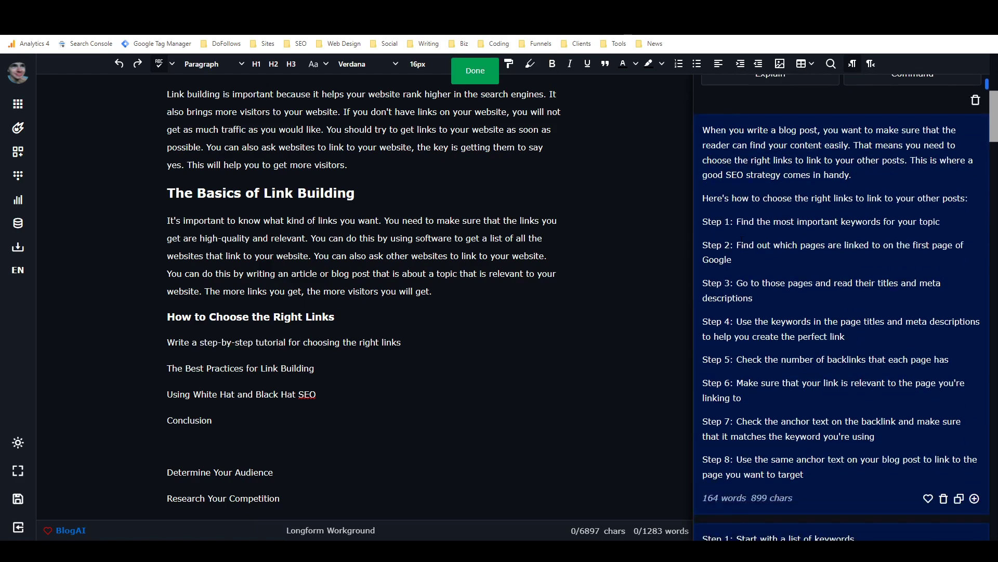
scroll(972, 282, up, 6)
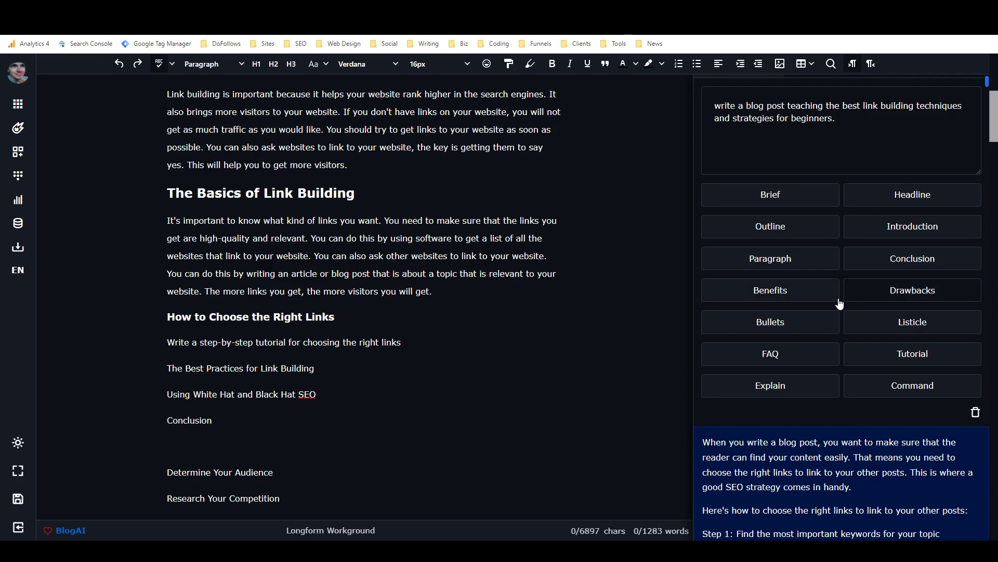
scroll(869, 301, down, 6)
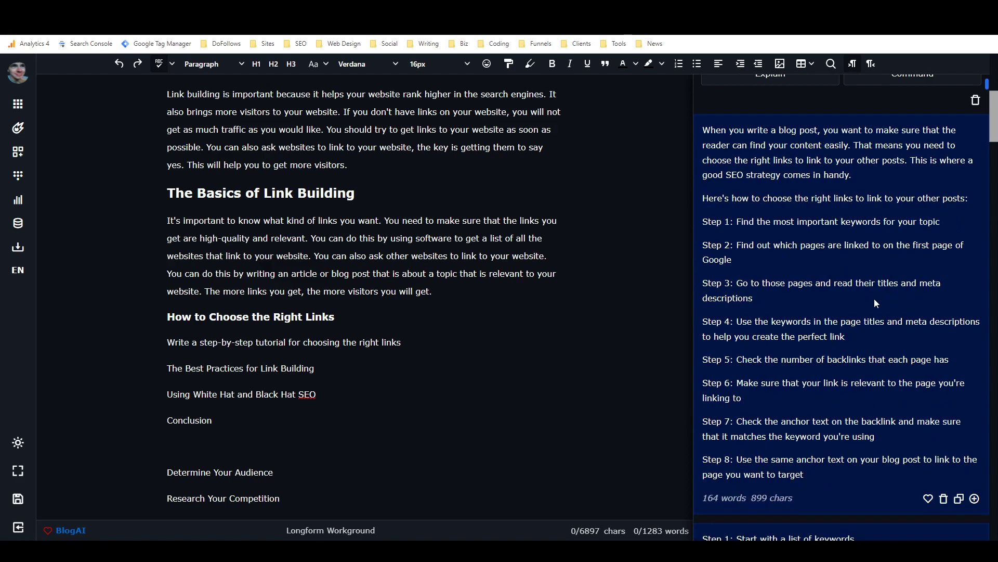
scroll(817, 285, down, 1)
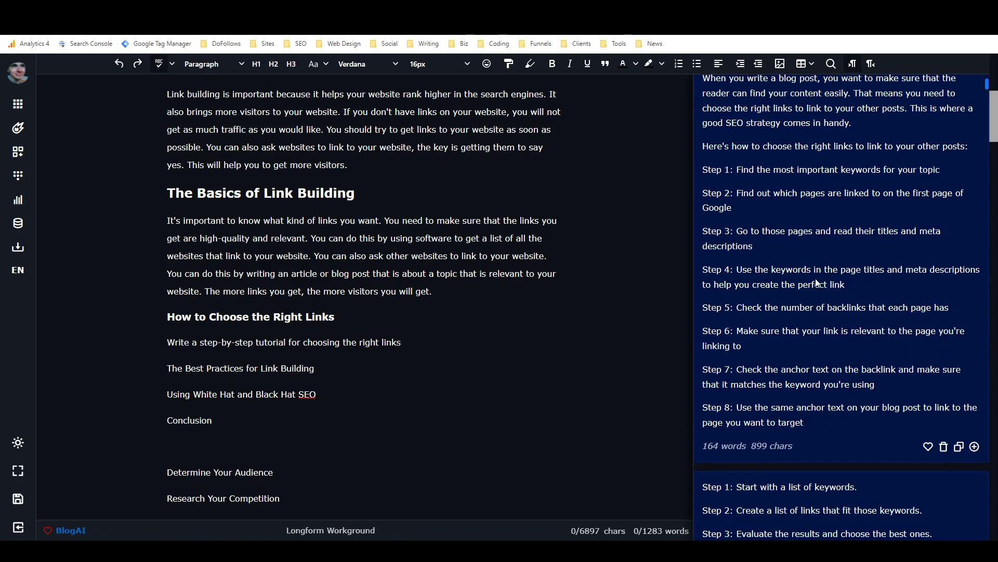
scroll(818, 283, up, 1)
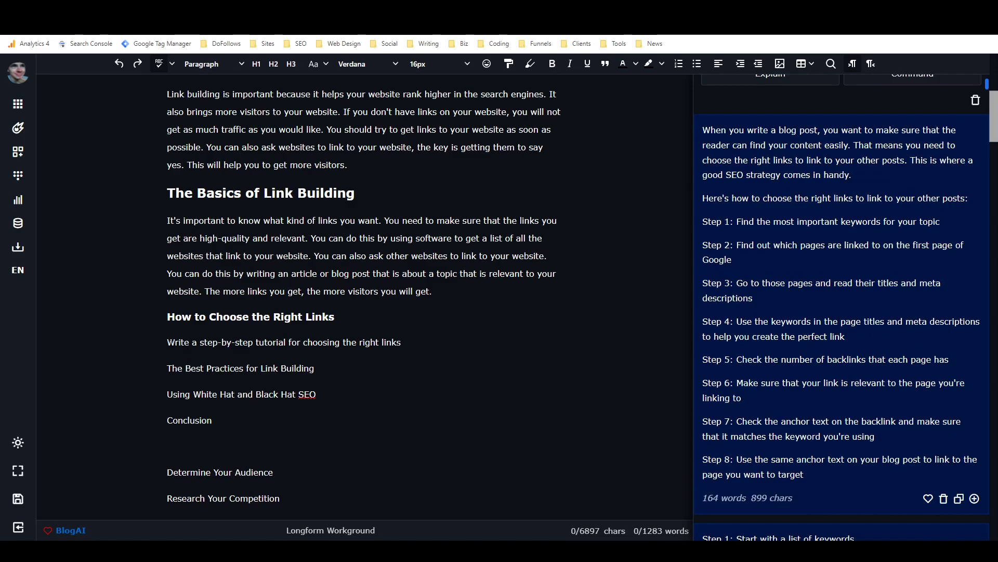
Step: Compare the tutorial instruction line with the generated steps and the brief, and review the post's earlier sections
drag(166, 342, 401, 343)
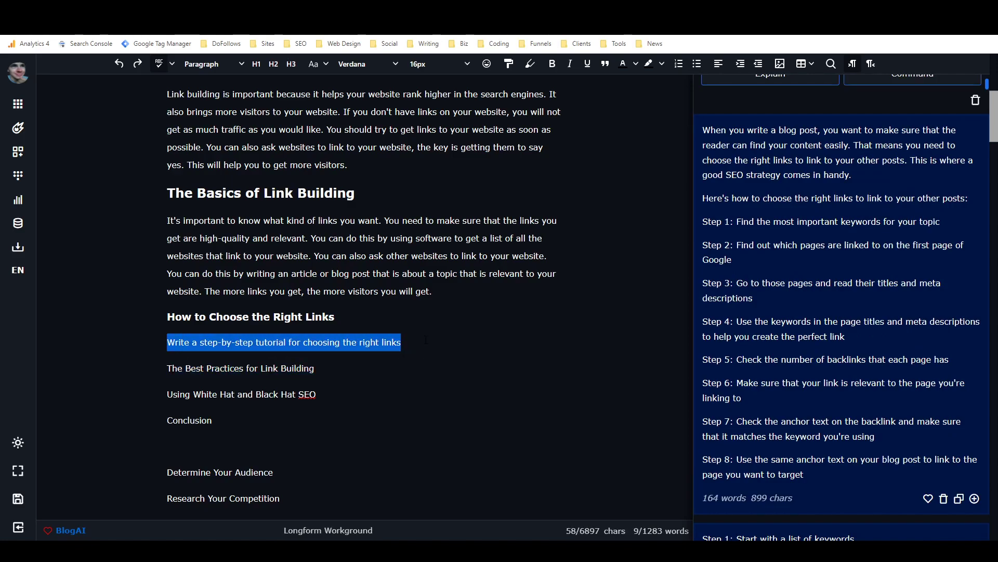
scroll(827, 267, up, 4)
scroll(865, 291, down, 4)
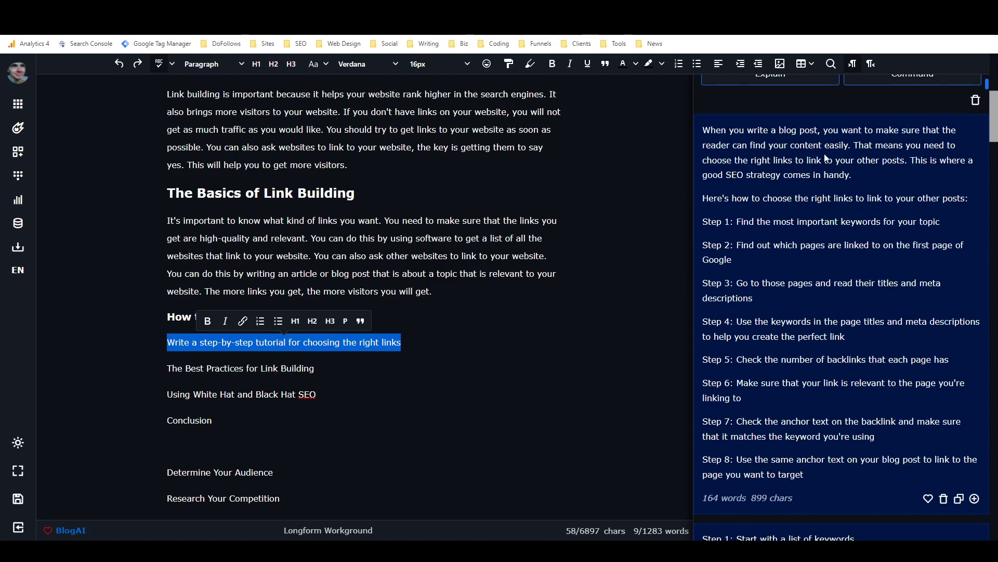
click(407, 314)
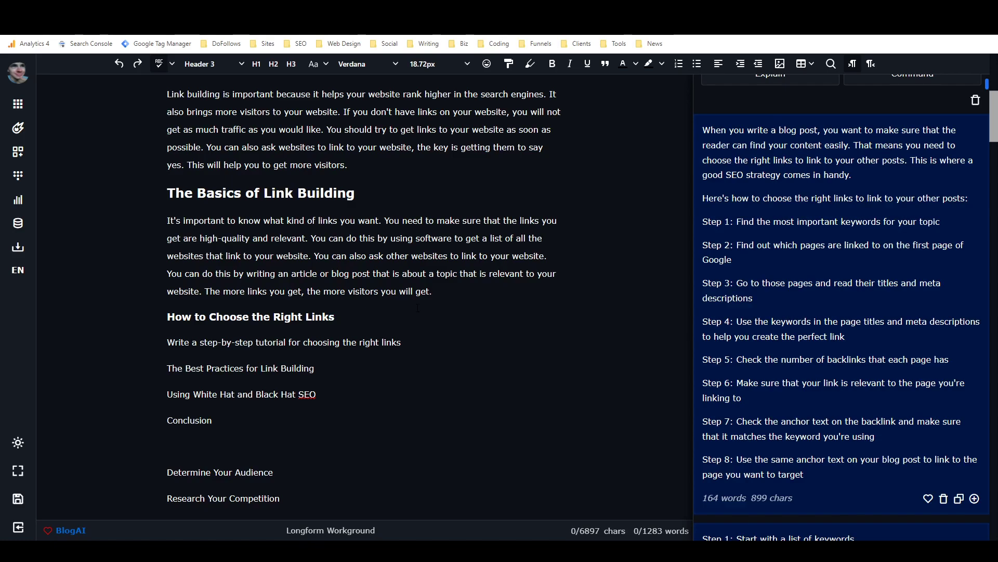
scroll(775, 296, up, 7)
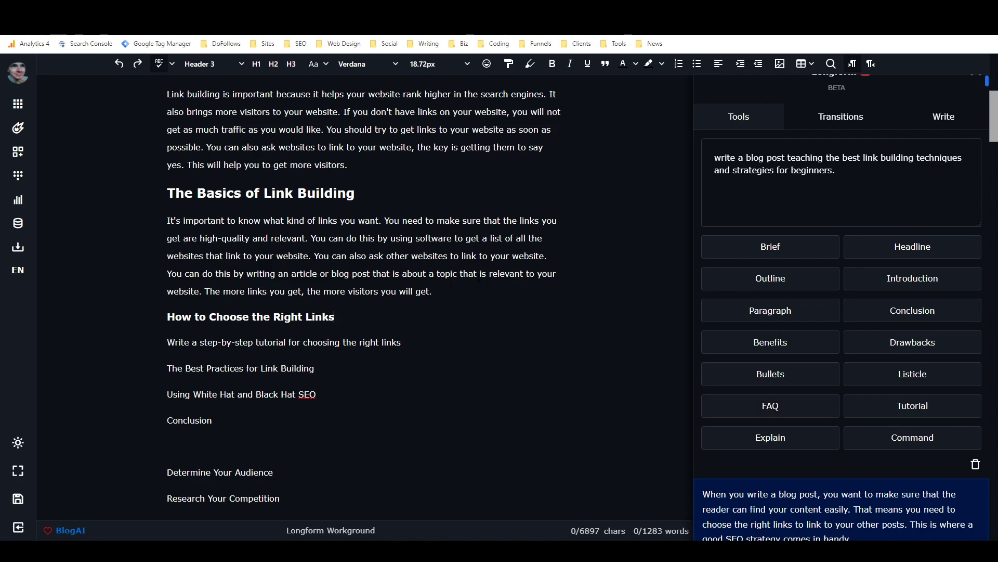
scroll(364, 296, up, 1)
scroll(364, 296, up, 5)
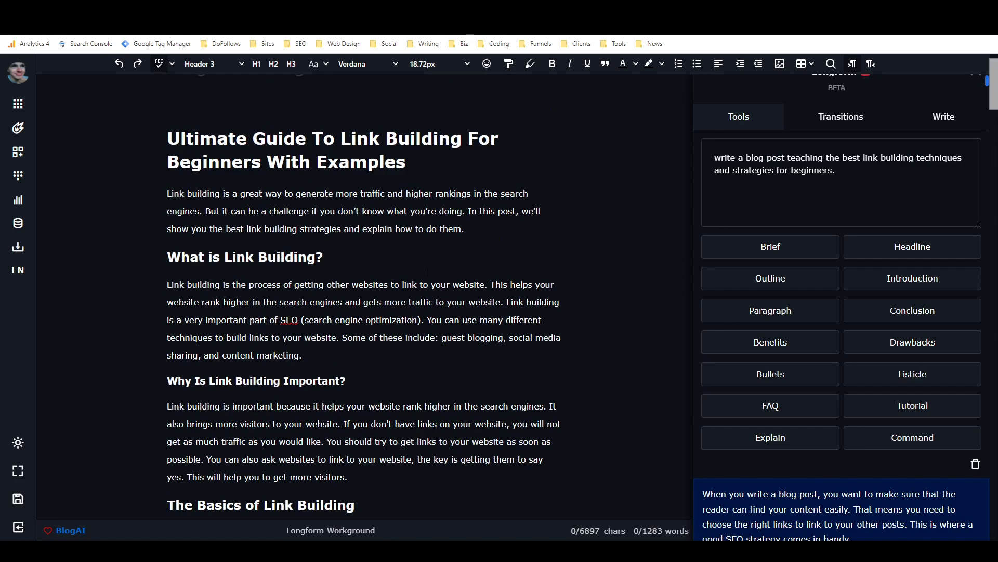